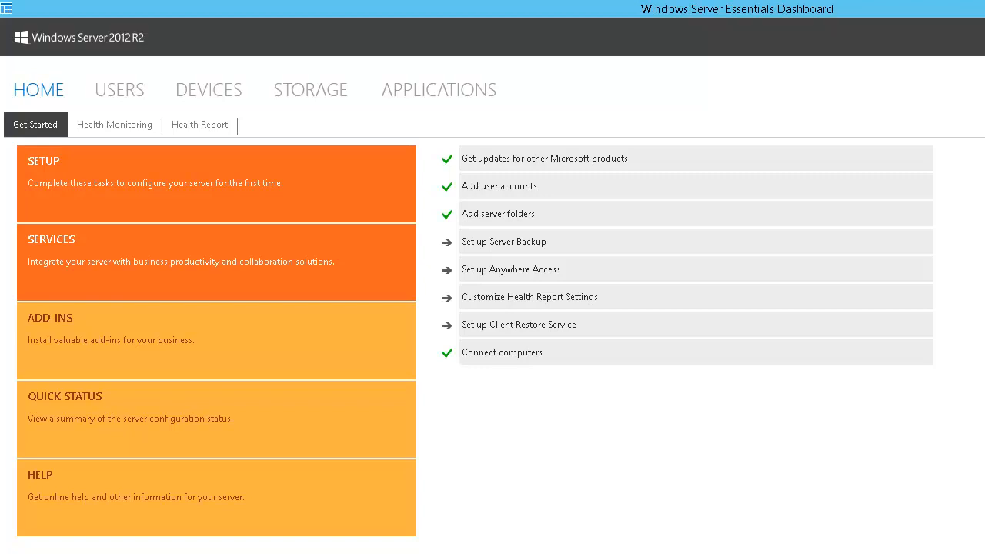
Switch from the Dashboard's Get Started list to the image editor for a sketch
key("alt+Tab")
Create a new 1300 × 900 pixel Paint.NET canvas and move its window left beside the Dashboard
mouse_move(0, 201)
left_mouse_down()
mouse_move(321, 205)
mouse_move(675, 4)
left_mouse_up()
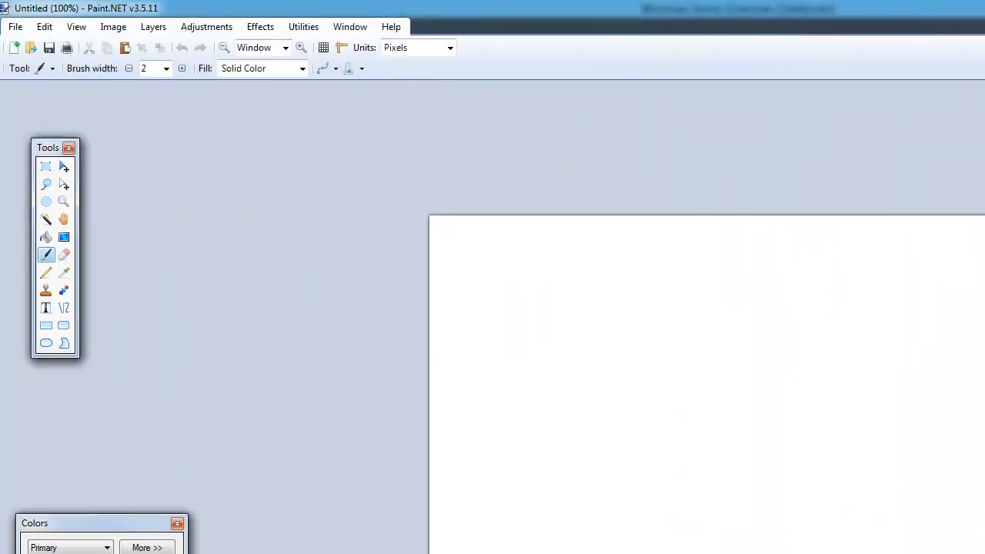
left_click(723, 335)
key("ctrl+n")
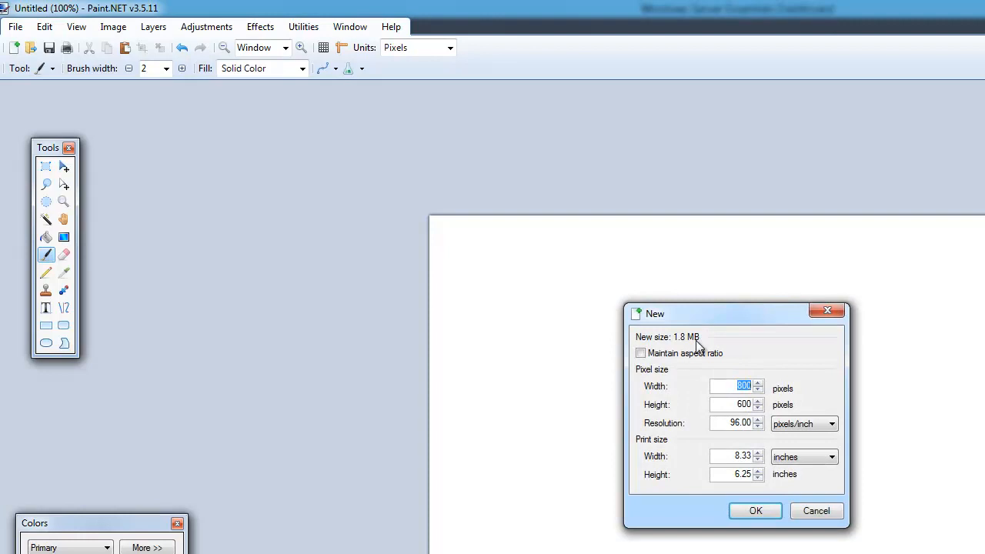
type("1300")
key("Tab")
type("900")
key("Return")
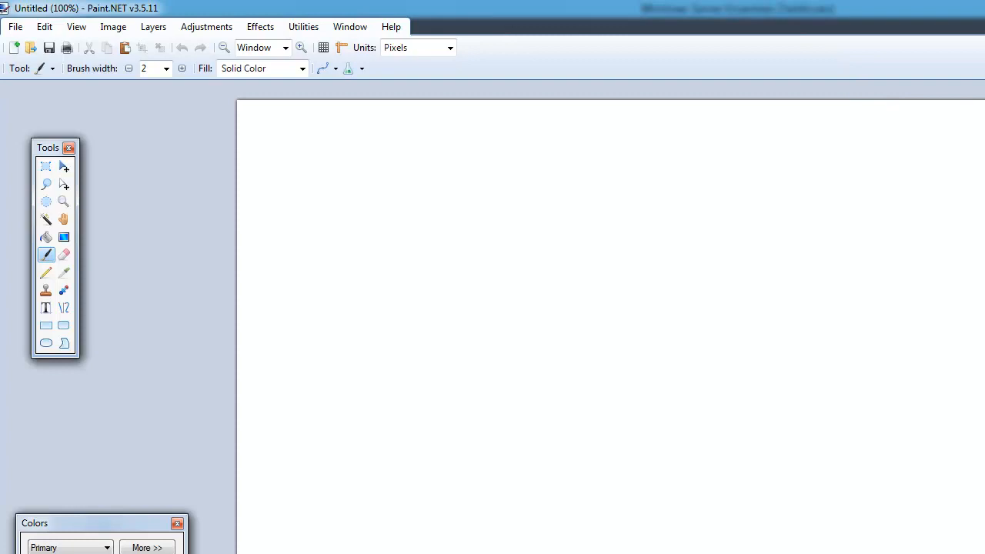
left_click(984, 6)
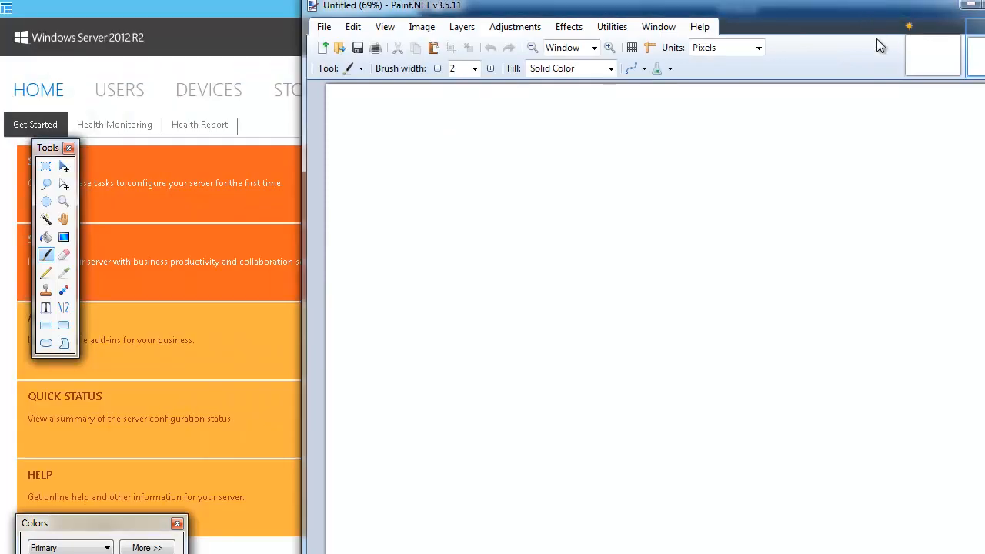
mouse_move(611, 13)
left_mouse_down()
mouse_move(333, 41)
mouse_move(312, 24)
left_mouse_up()
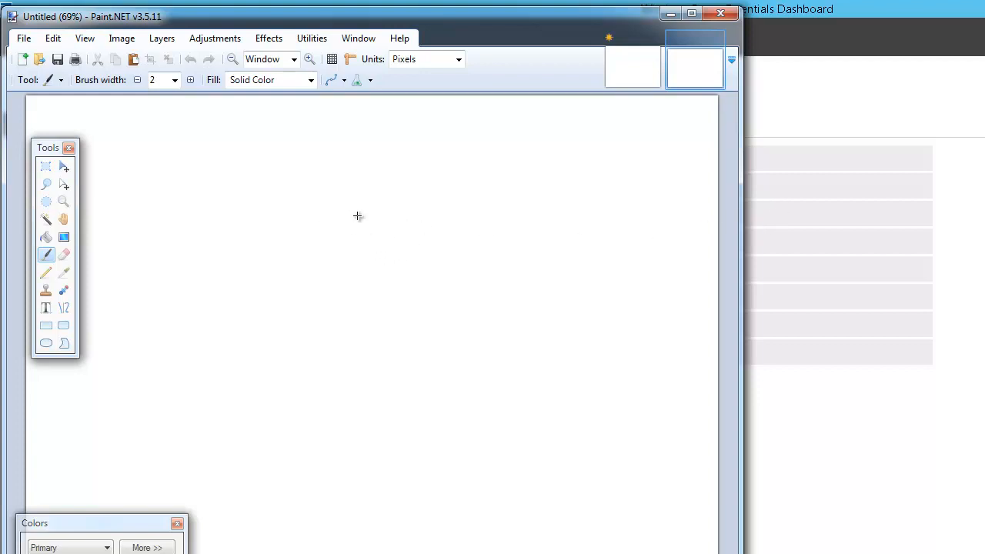
Handwrite the first line '1. NAS → 600GB ← 100GB', undoing a botched stroke
left_click(212, 194)
mouse_move(202, 174)
left_mouse_down()
mouse_move(199, 194)
mouse_move(247, 169)
mouse_move(267, 184)
left_mouse_up()
mouse_move(288, 171)
left_mouse_down()
mouse_move(276, 188)
mouse_move(322, 182)
mouse_move(311, 188)
left_mouse_up()
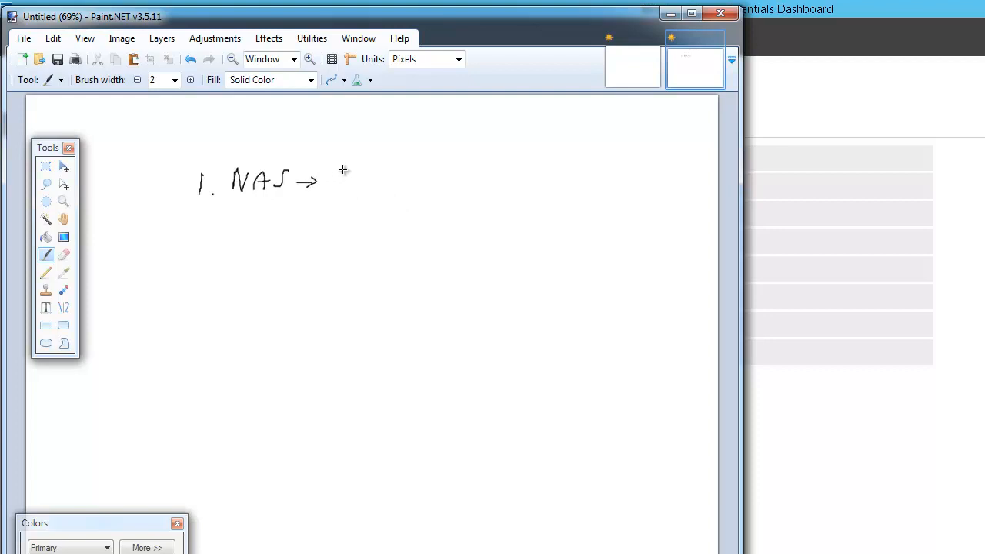
mouse_move(348, 170)
left_mouse_down()
mouse_move(358, 181)
mouse_move(416, 179)
mouse_move(416, 191)
left_mouse_up()
key("ctrl+z")
key("ctrl+z")
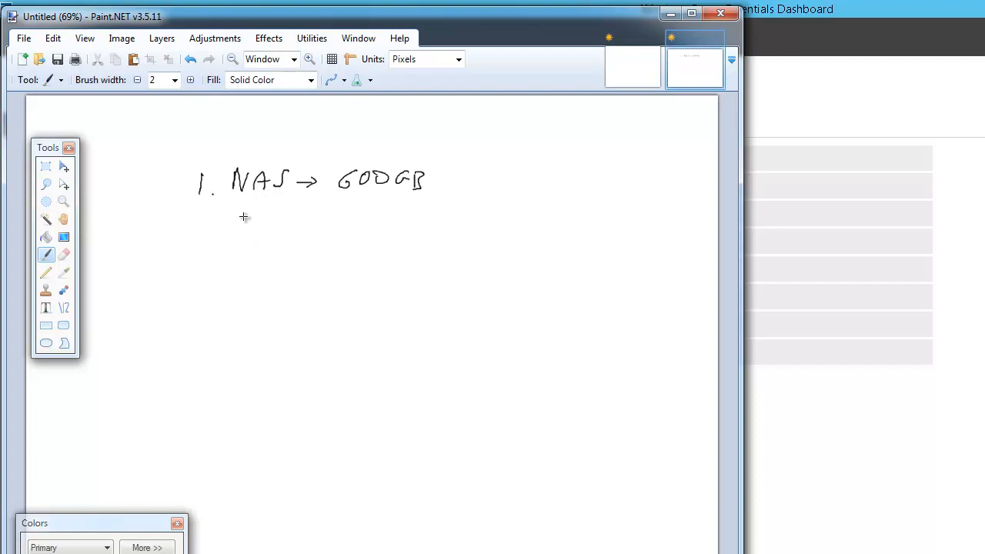
left_click_drag(344, 211, 344, 228)
mouse_move(362, 216)
left_mouse_down()
mouse_move(419, 220)
mouse_move(415, 238)
left_mouse_up()
left_click_drag(419, 220, 424, 237)
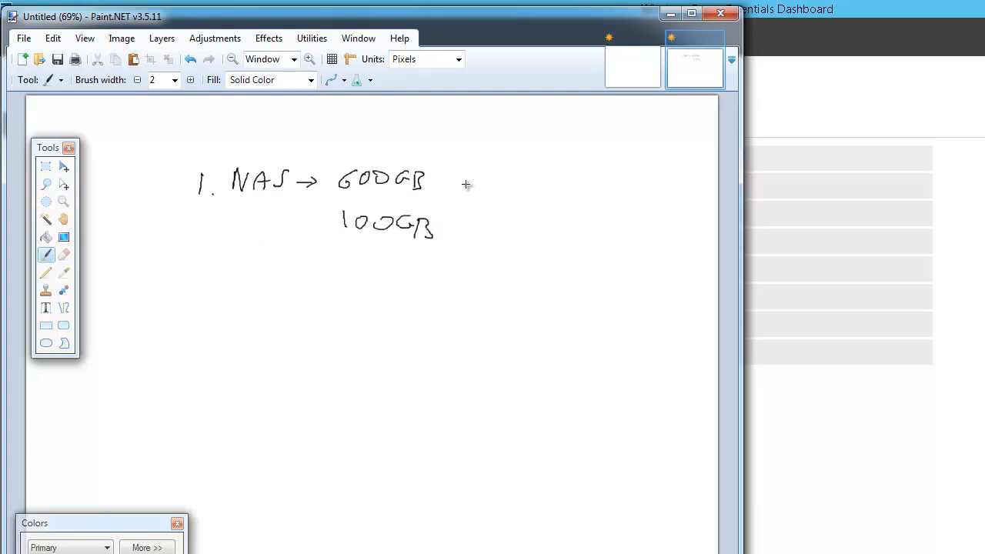
left_click_drag(479, 179, 460, 185)
Handwrite '2. OS →' and '3. Cloud' on the next two lines
left_click_drag(189, 265, 212, 281)
left_click(216, 281)
mouse_move(247, 259)
left_mouse_down()
mouse_move(254, 263)
mouse_move(247, 257)
left_mouse_up()
mouse_move(277, 260)
left_mouse_down()
mouse_move(268, 265)
mouse_move(283, 271)
left_mouse_up()
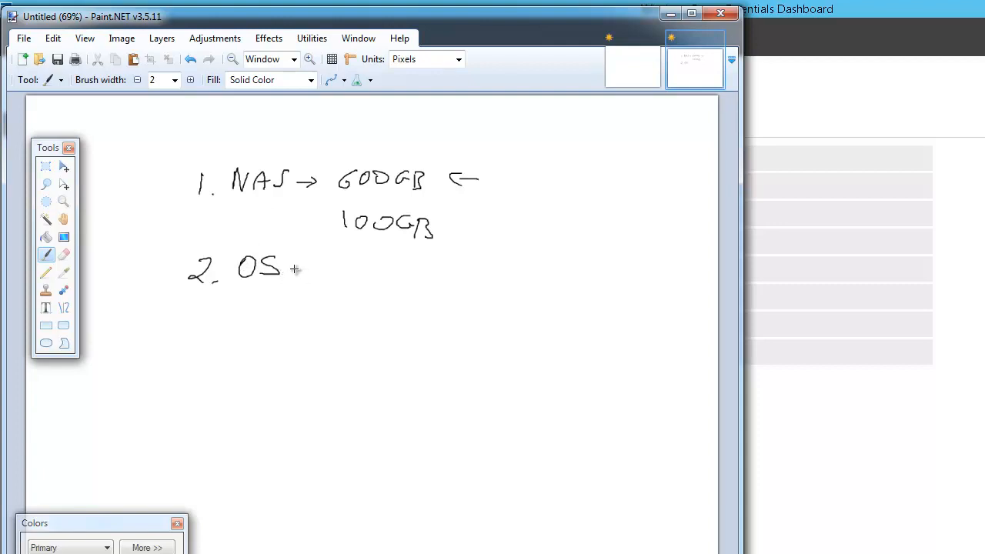
mouse_move(292, 266)
left_mouse_down()
mouse_move(319, 263)
mouse_move(310, 271)
mouse_move(377, 247)
left_mouse_up()
mouse_move(194, 312)
left_mouse_down()
mouse_move(203, 322)
mouse_move(193, 334)
left_mouse_up()
left_click(206, 333)
mouse_move(251, 311)
left_mouse_down()
mouse_move(252, 328)
mouse_move(271, 322)
left_mouse_up()
mouse_move(282, 320)
left_mouse_down()
mouse_move(290, 329)
mouse_move(297, 320)
left_mouse_up()
mouse_move(306, 322)
left_mouse_down()
mouse_move(309, 329)
mouse_move(362, 319)
left_mouse_up()
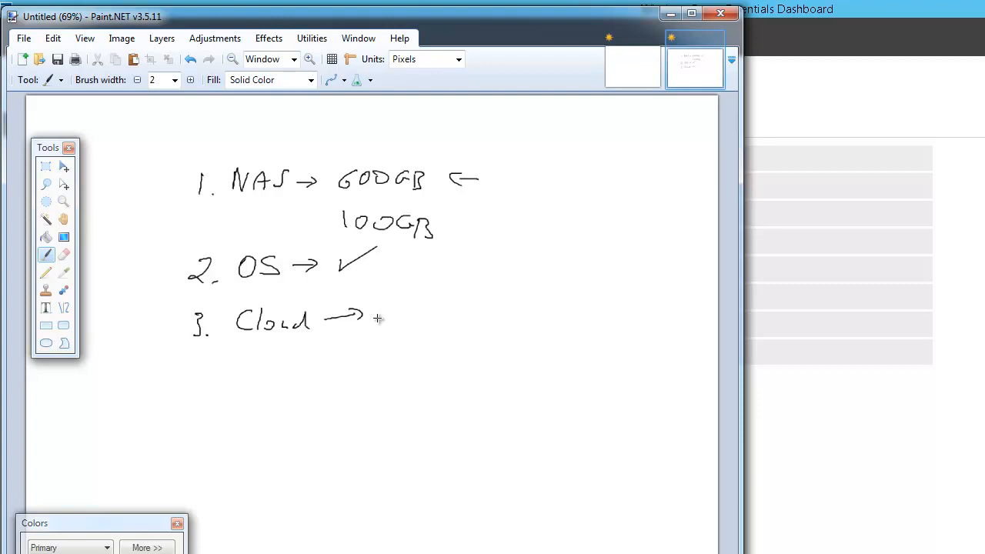
Brace the 600GB/100GB values, bracket all three items, and draw an arrow at the OS tick
mouse_move(476, 154)
left_mouse_down()
mouse_move(481, 244)
mouse_move(451, 250)
left_mouse_up()
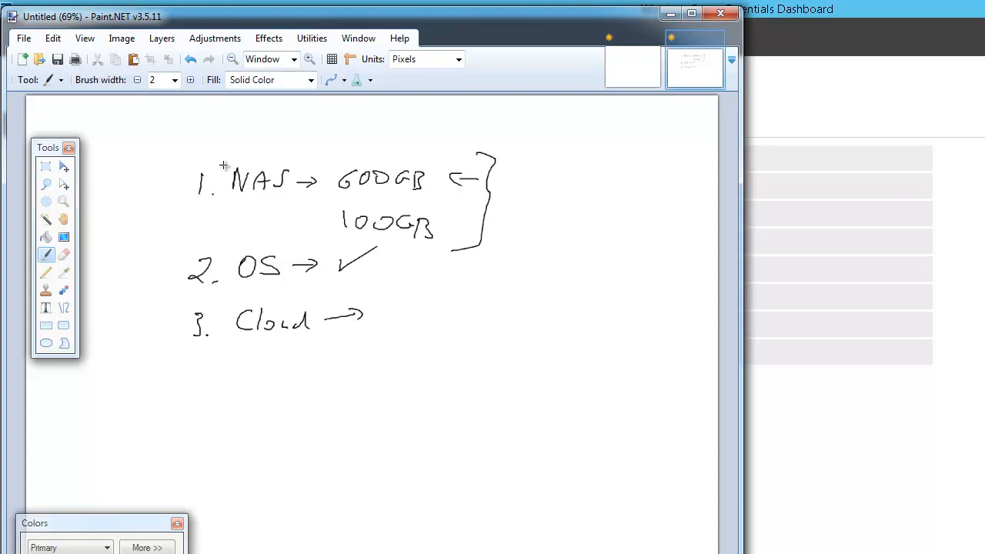
mouse_move(229, 146)
left_mouse_down()
mouse_move(163, 250)
mouse_move(152, 360)
left_mouse_up()
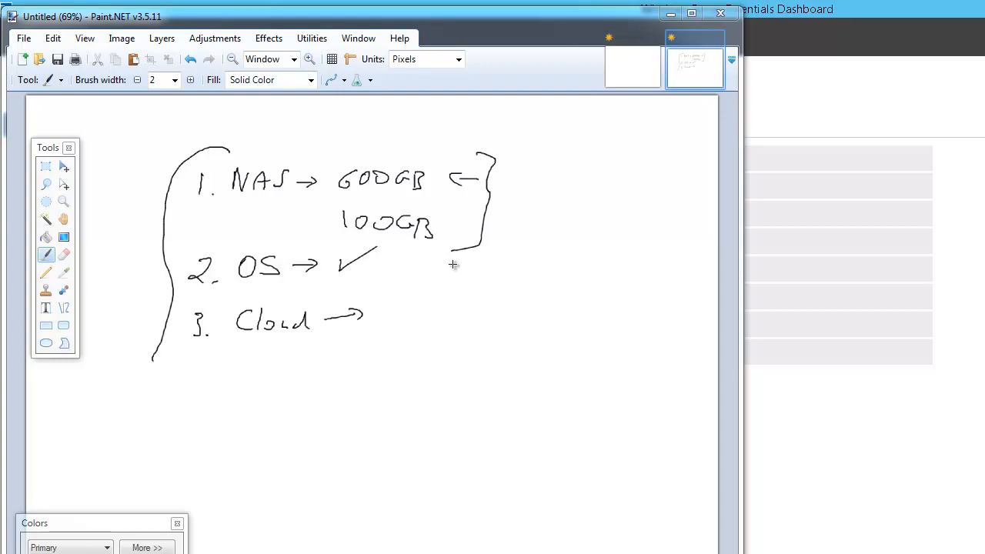
mouse_move(456, 265)
left_mouse_down()
mouse_move(394, 263)
mouse_move(411, 272)
left_mouse_up()
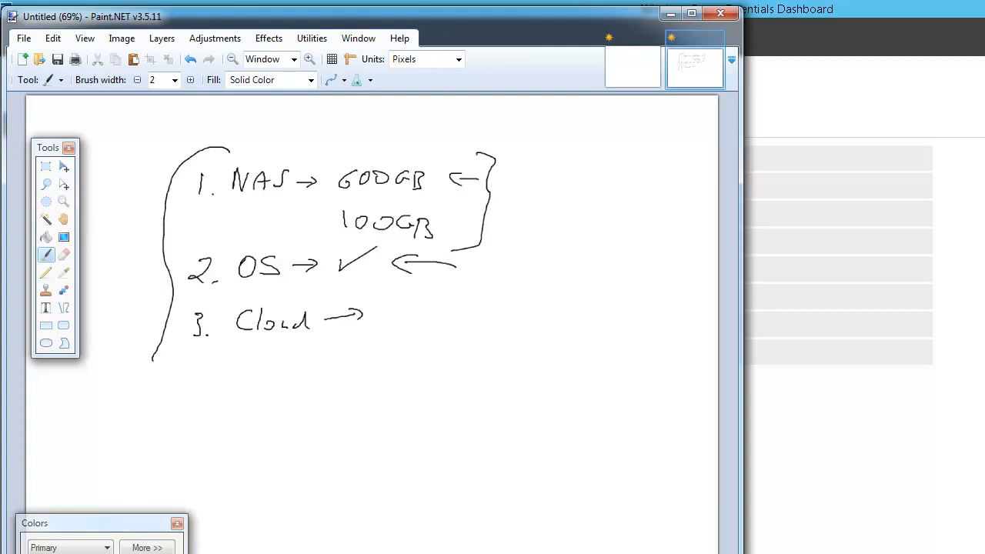
mouse_move(0, 308)
left_mouse_down()
mouse_move(0, 260)
mouse_move(534, 5)
mouse_move(523, 1)
left_mouse_up()
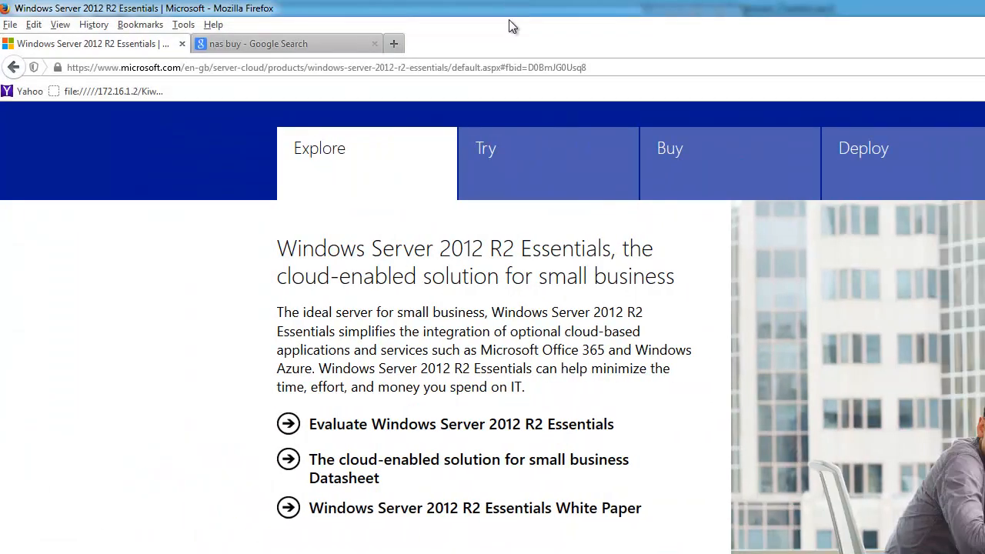
Browse the product page's Try, Buy and Explore sections
scroll(243, 501, "up", 3)
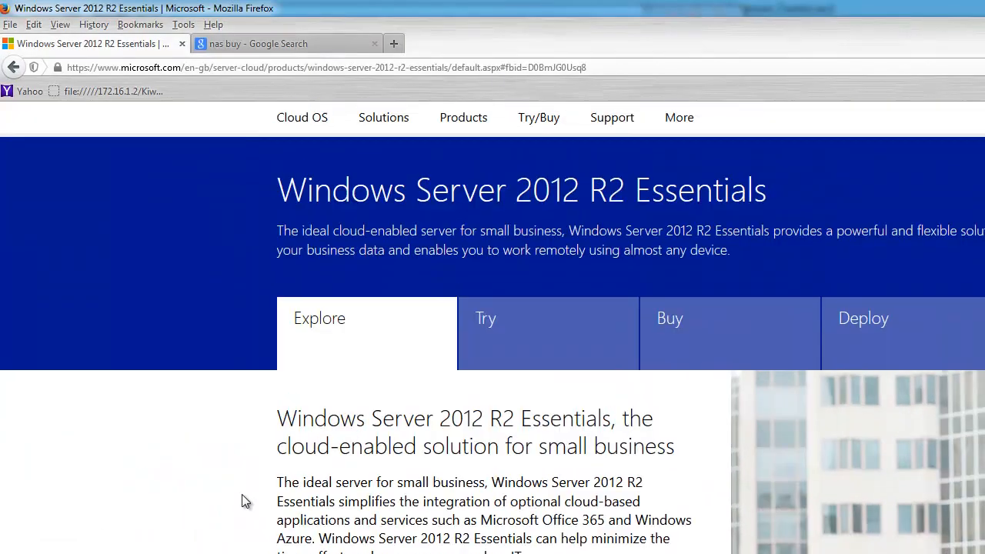
scroll(243, 501, "up", 2)
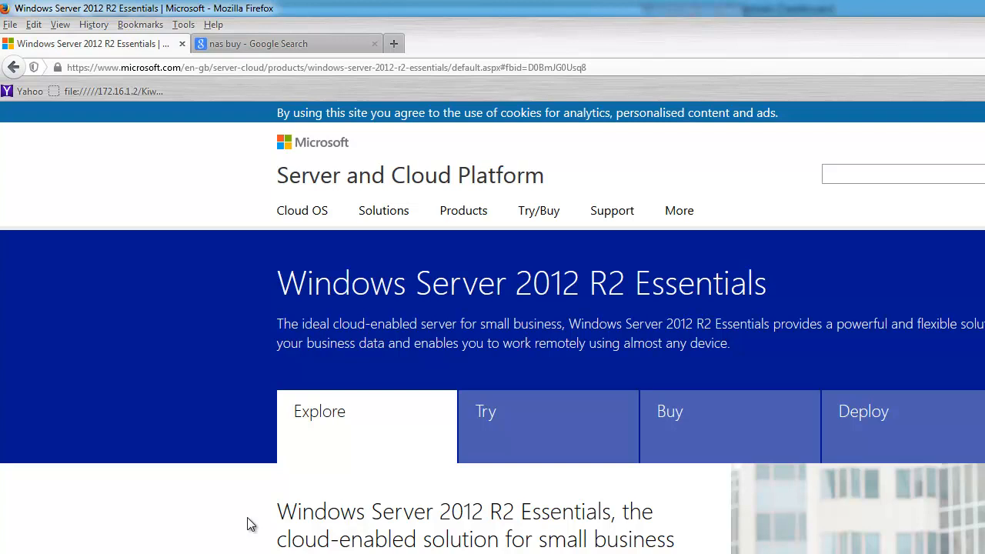
scroll(254, 530, "down", 2)
left_click(516, 341)
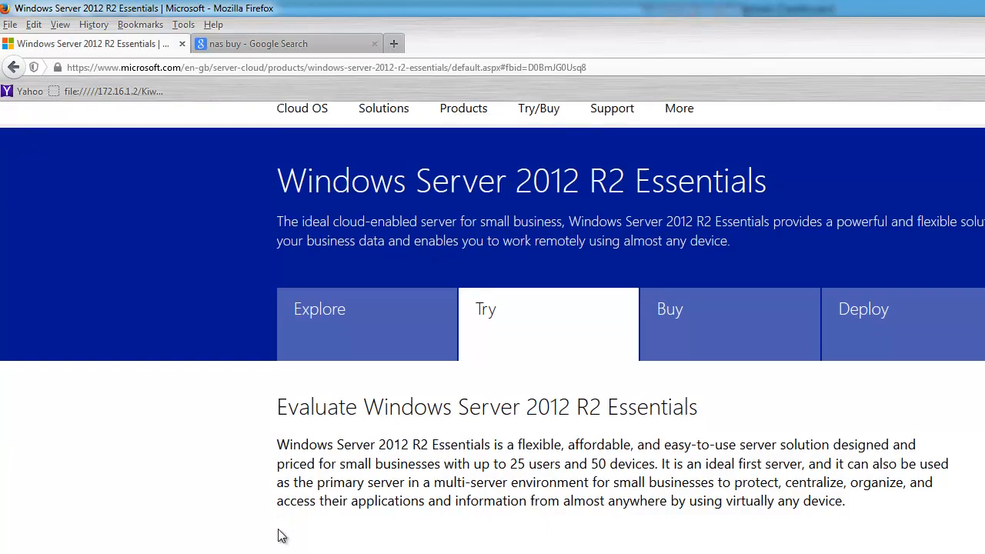
scroll(279, 535, "down", 5)
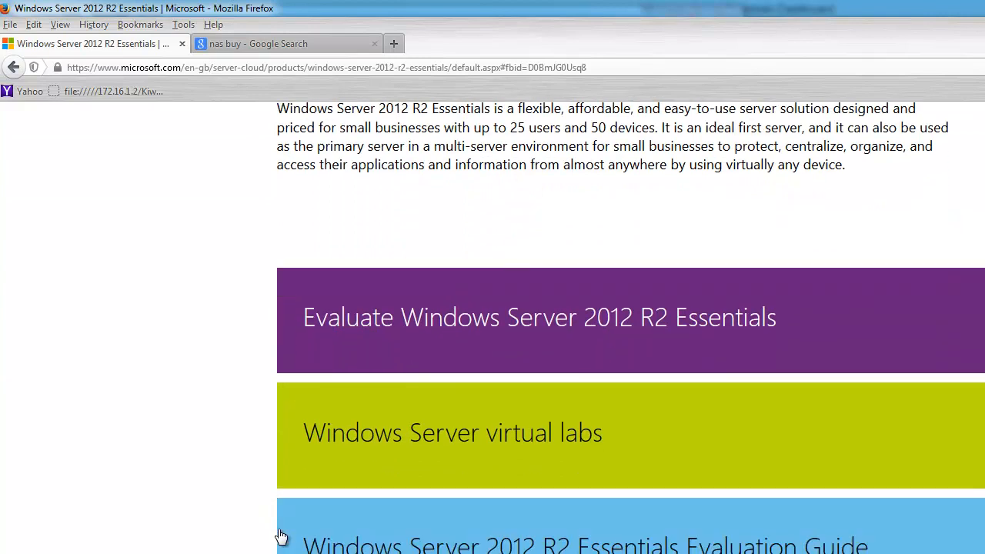
scroll(281, 536, "up", 6)
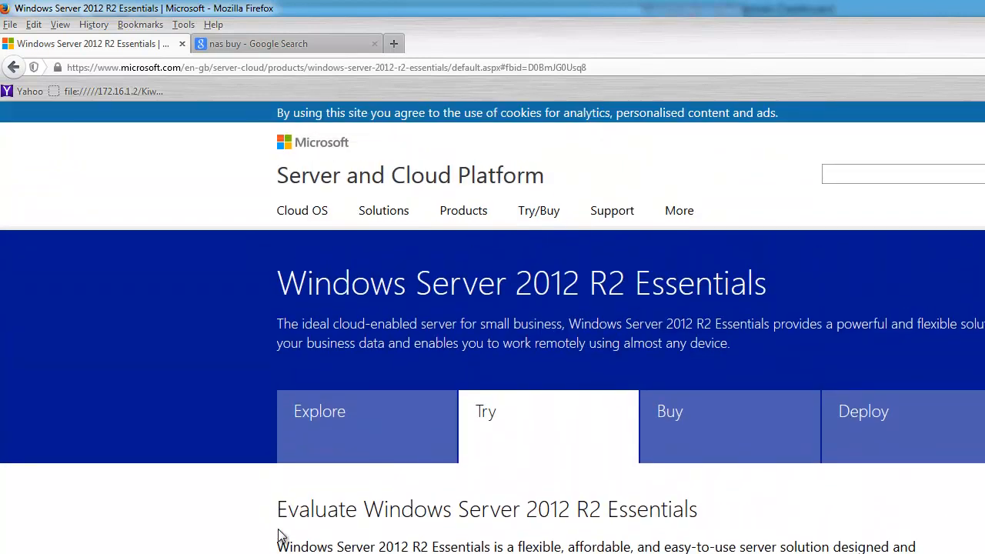
left_click(714, 422)
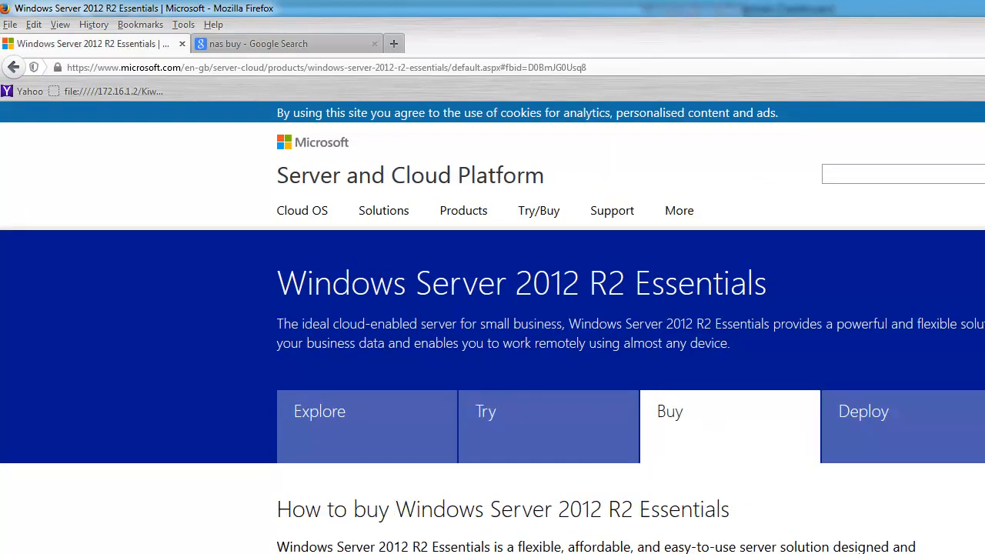
left_click(365, 438)
Open the Windows Server 2012 R2 Essentials datasheet PDF in Adobe Reader
scroll(259, 540, "down", 4)
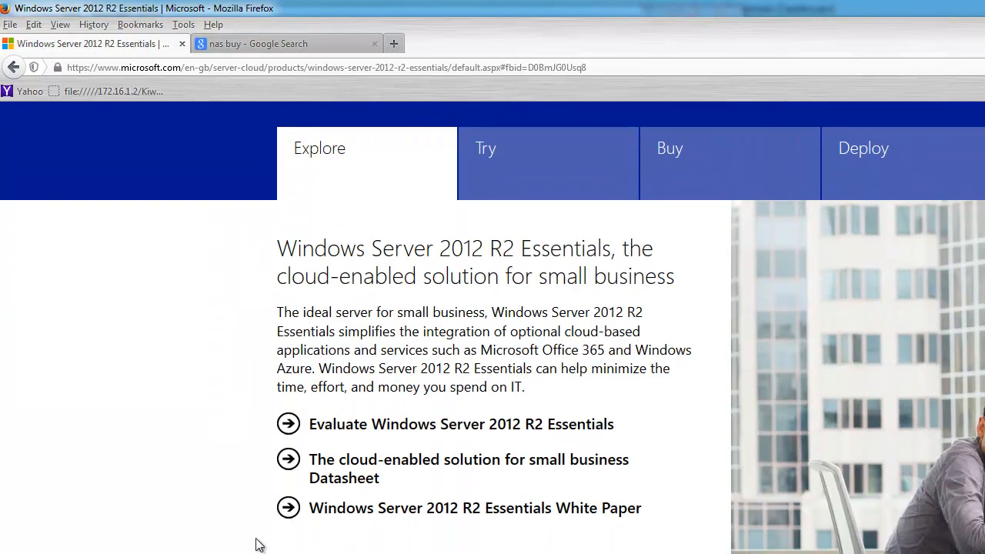
scroll(260, 543, "down", 1)
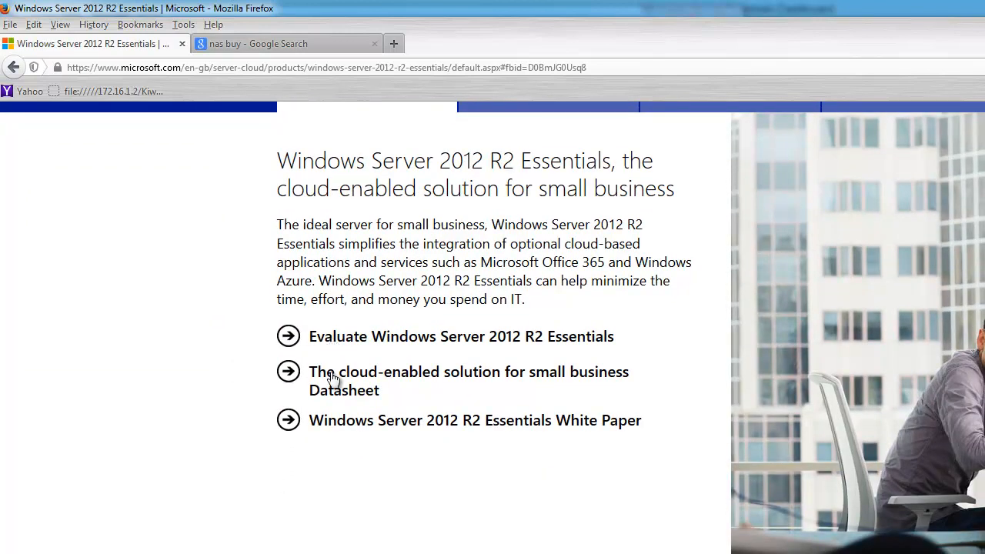
left_click(332, 378)
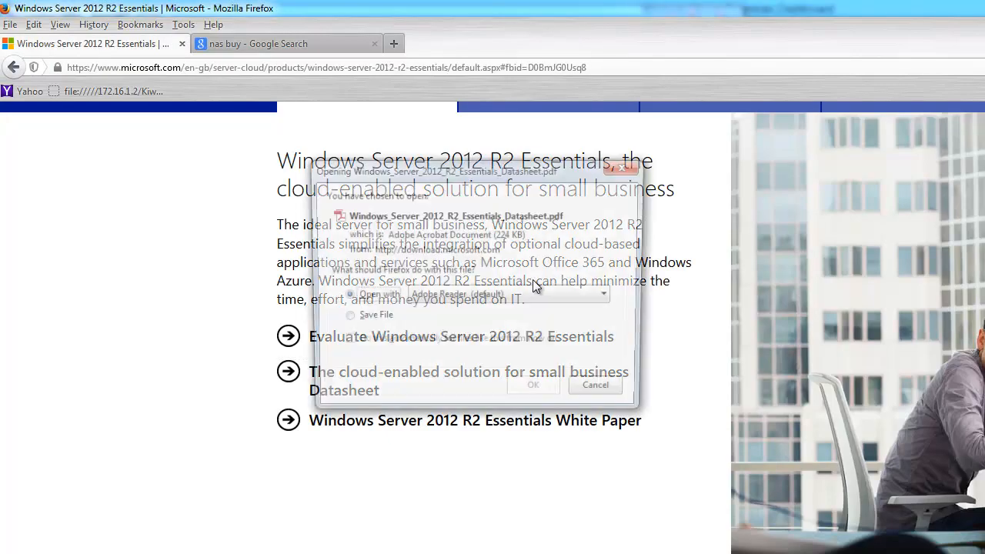
left_click(516, 392)
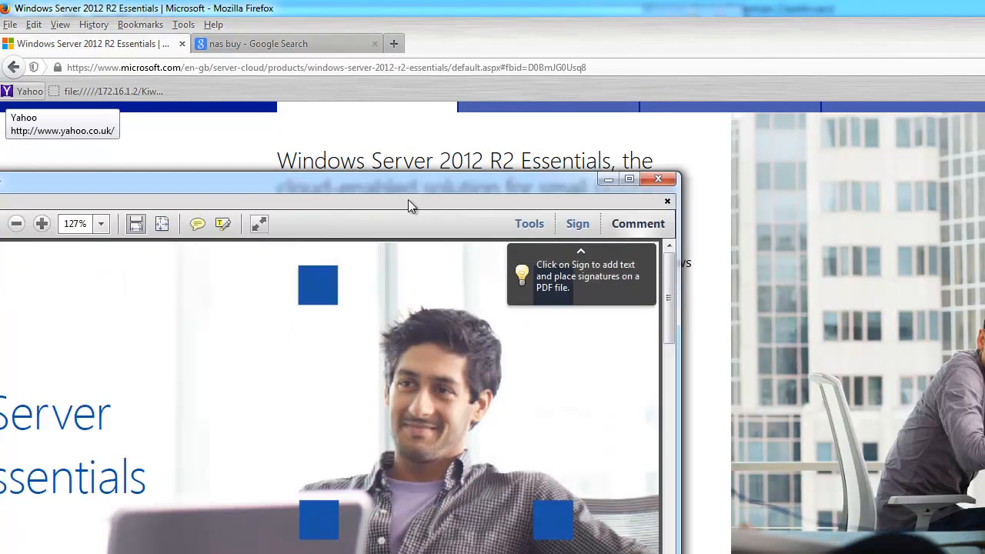
scroll(554, 397, "down", 8)
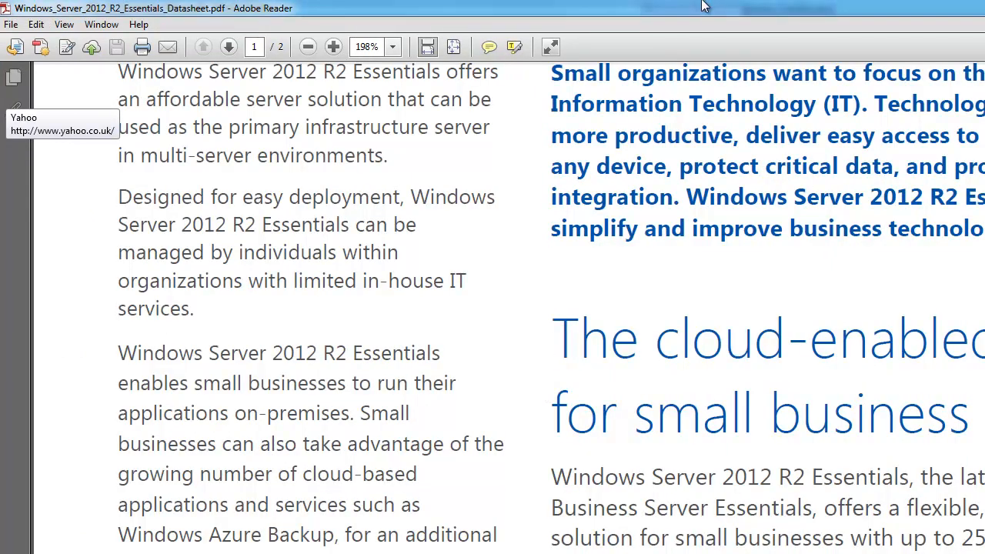
Zoom the datasheet to 6400% then back to 100%, and restore the Reader window
left_click(368, 47)
type("6400")
key("Return")
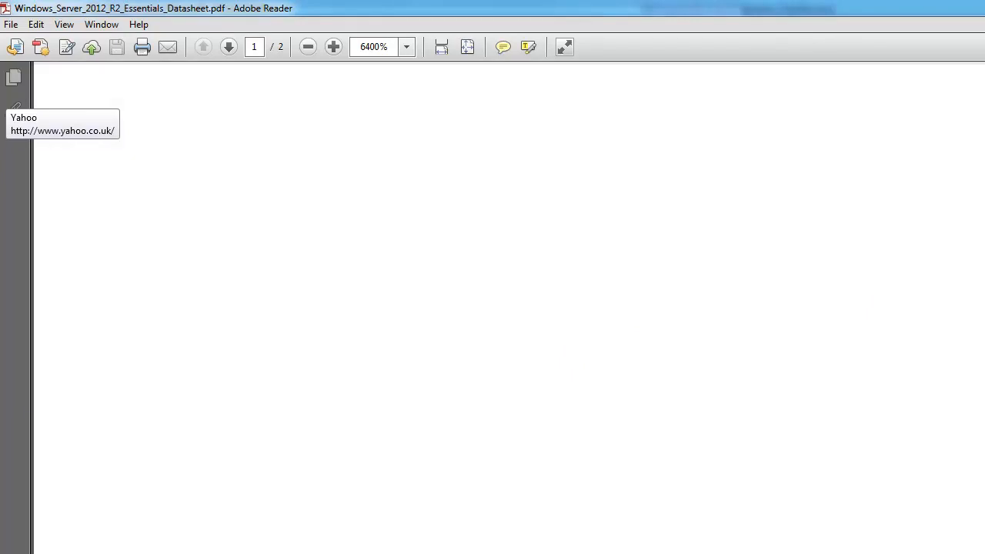
left_click(373, 48)
type("100")
key("Return")
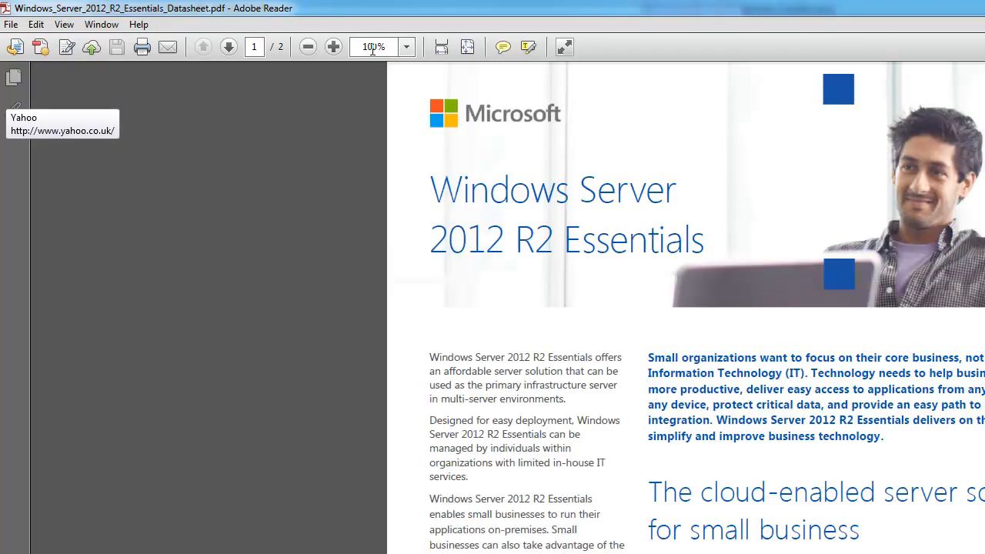
double_click(727, 6)
left_click_drag(705, 120, 709, 14)
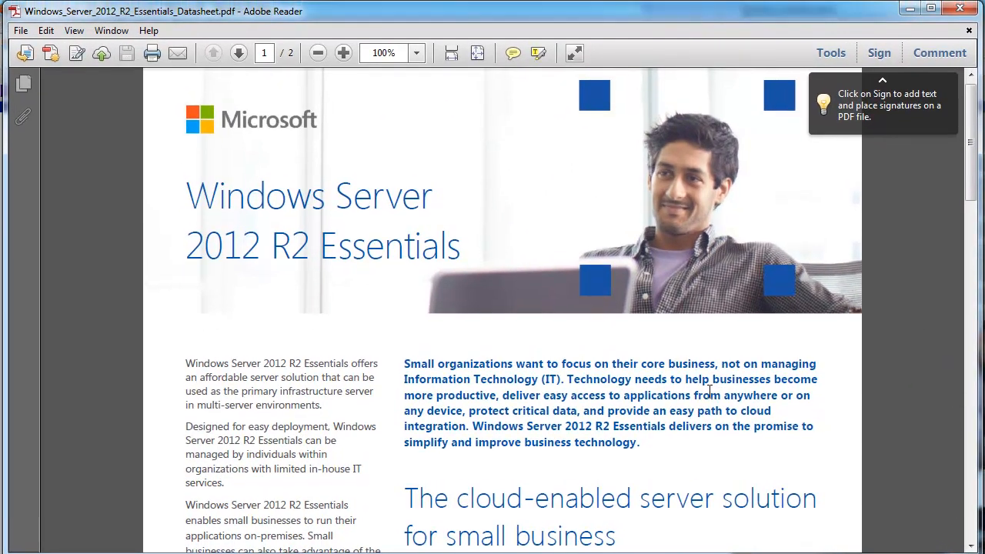
Select the phrase 'Windows Azure Backup' in the datasheet, then close the PDF
scroll(675, 500, "down", 10)
scroll(636, 483, "down", 12)
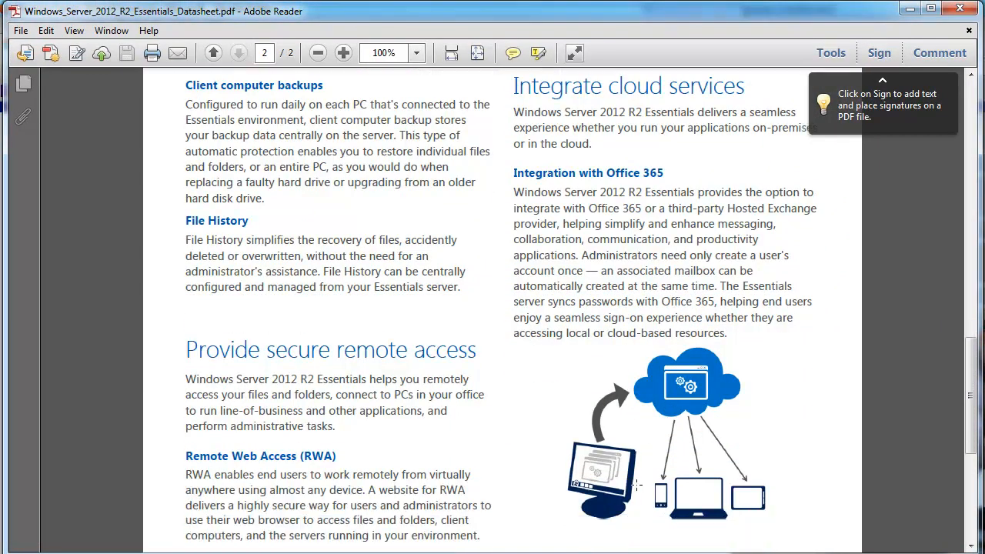
scroll(637, 484, "down", 10)
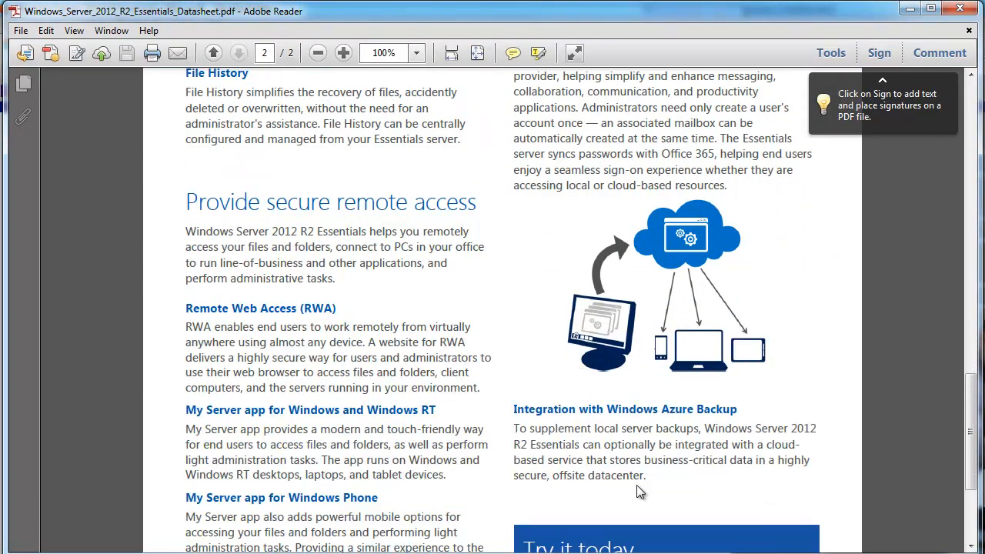
scroll(636, 484, "up", 20)
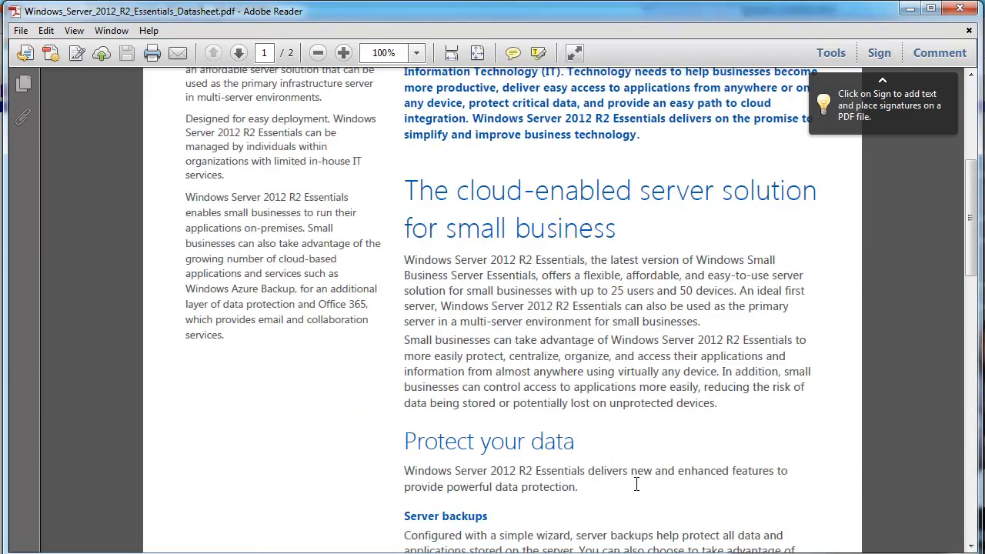
left_click_drag(198, 289, 290, 289)
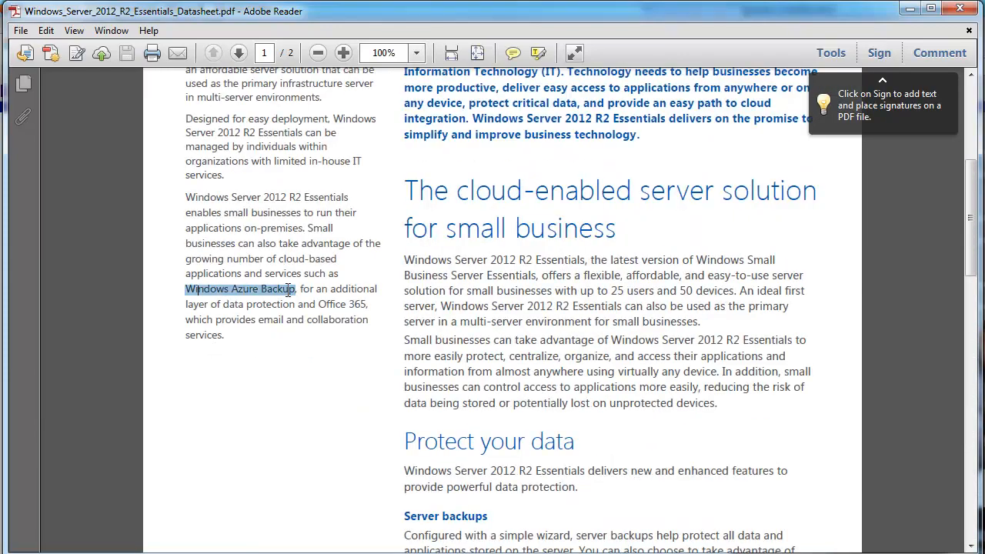
left_click(967, 11)
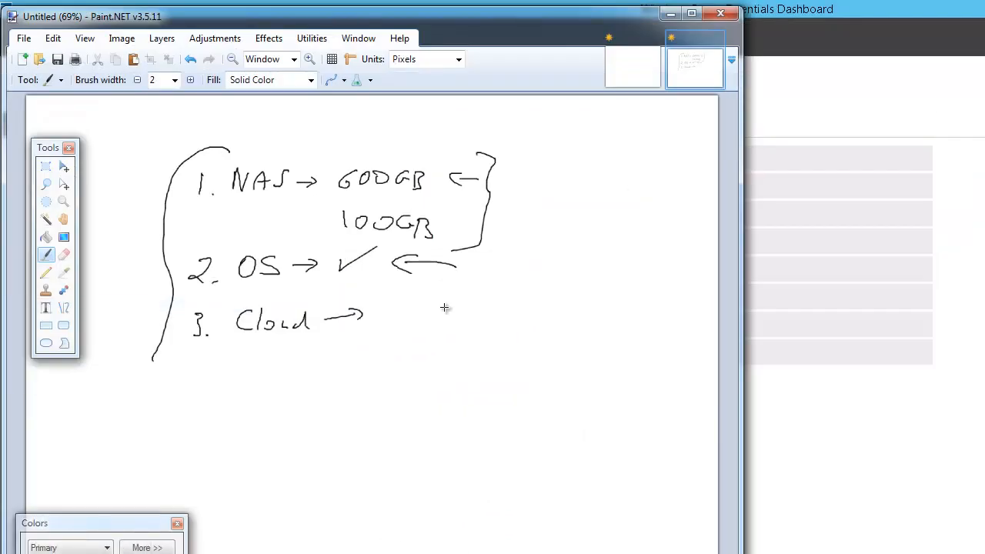
Minimize Paint.NET so the Dashboard's Get Started list is visible
left_click(670, 14)
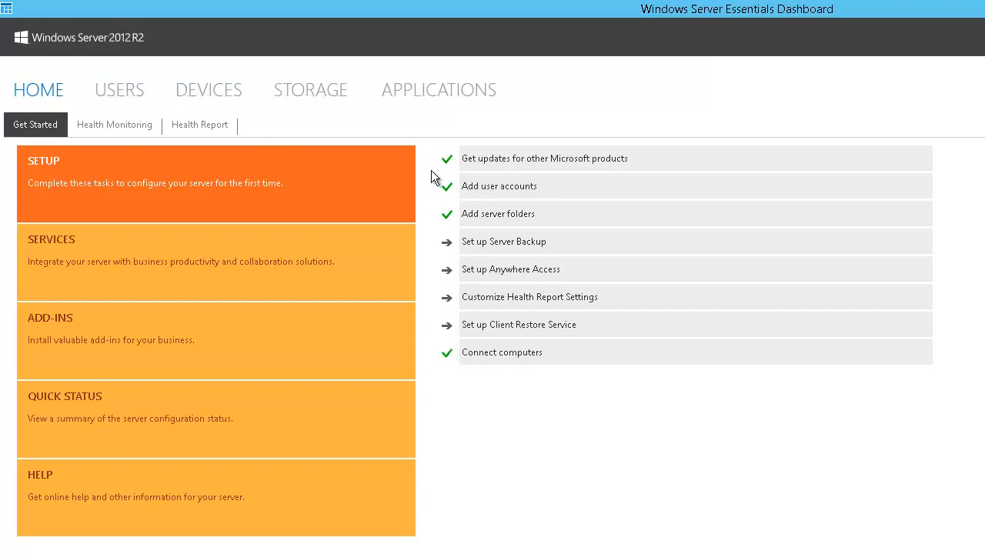
Check the Get updates and Anywhere Access task details, then enlarge the Dashboard window
left_click(510, 163)
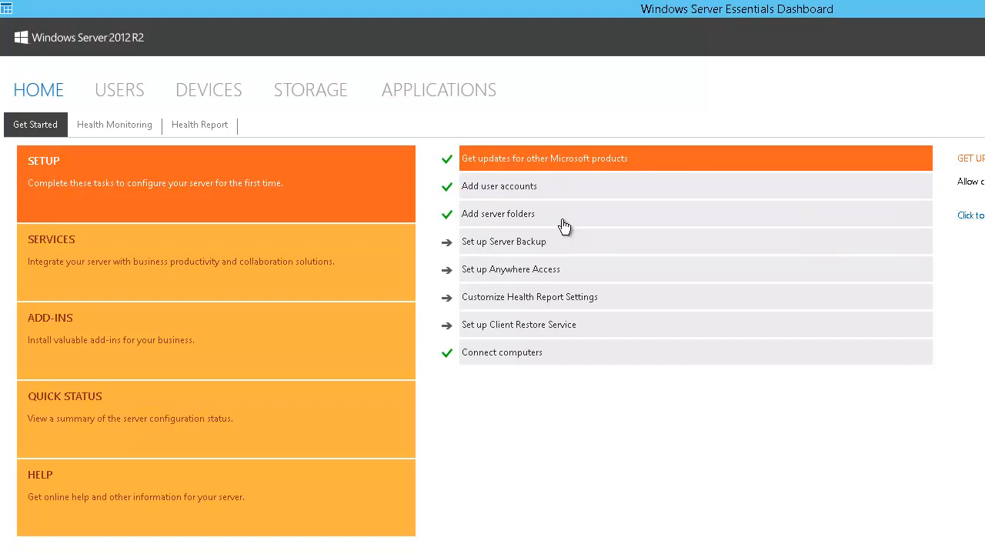
left_click(572, 271)
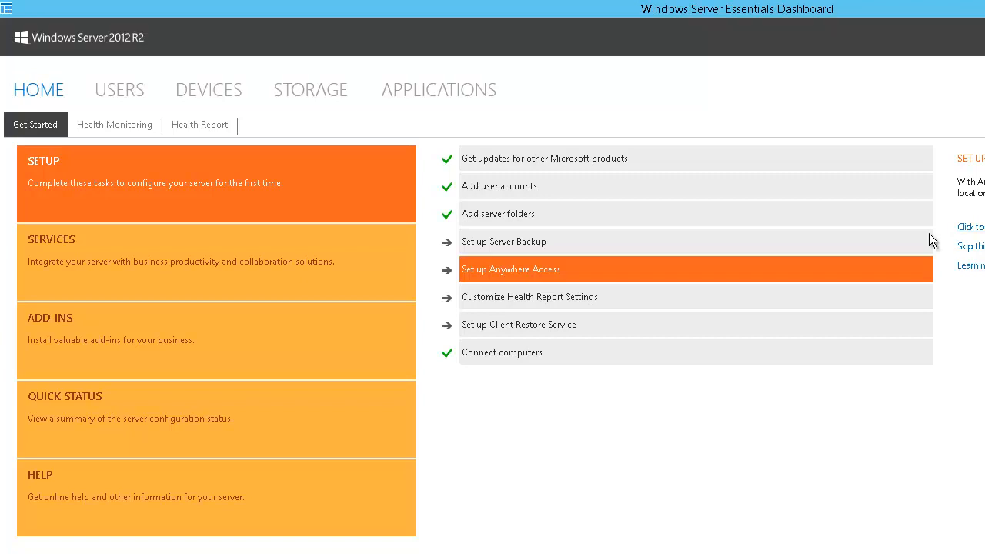
double_click(829, 12)
left_click_drag(539, 52, 506, 22)
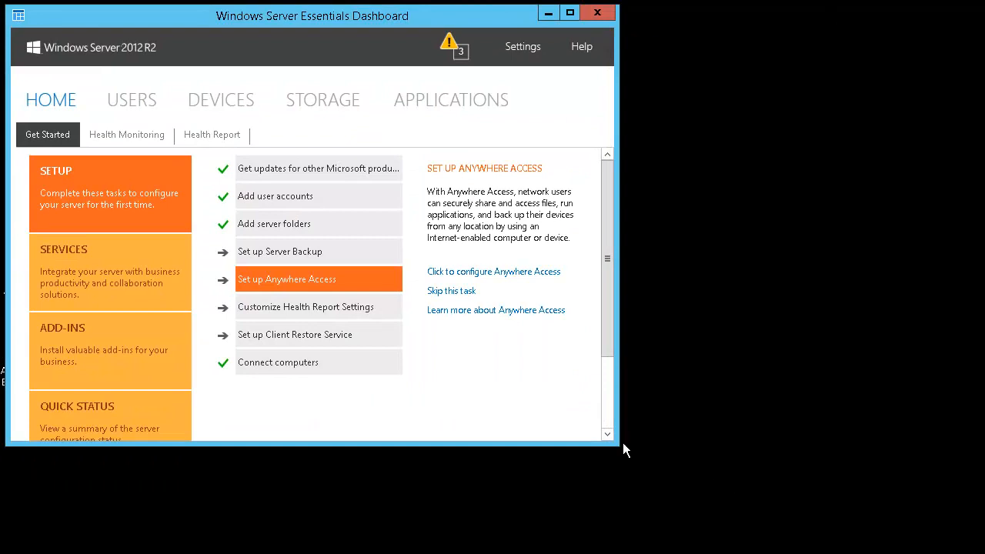
left_click_drag(613, 444, 978, 548)
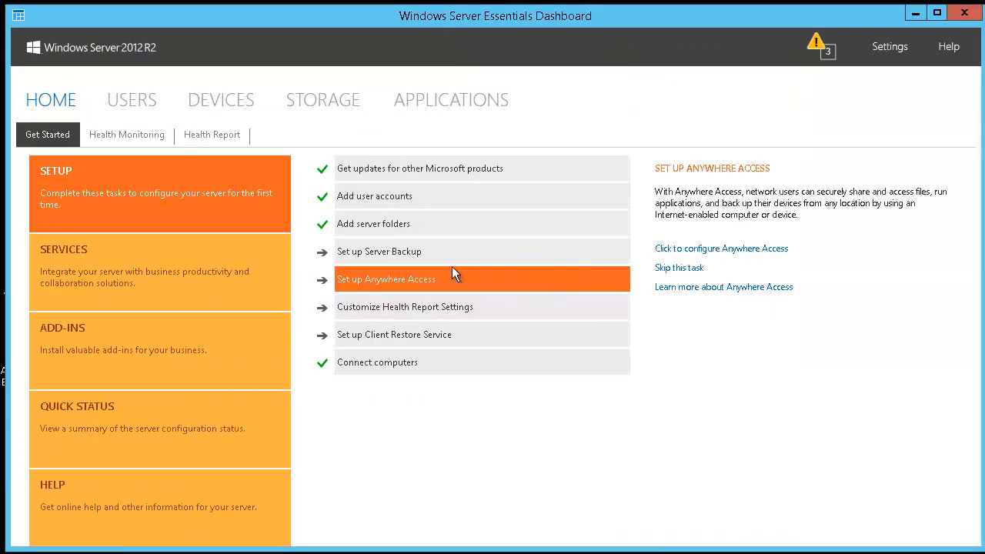
Step through the Get updates, Add user accounts and Add server folders task descriptions
left_click(391, 173)
left_click(416, 199)
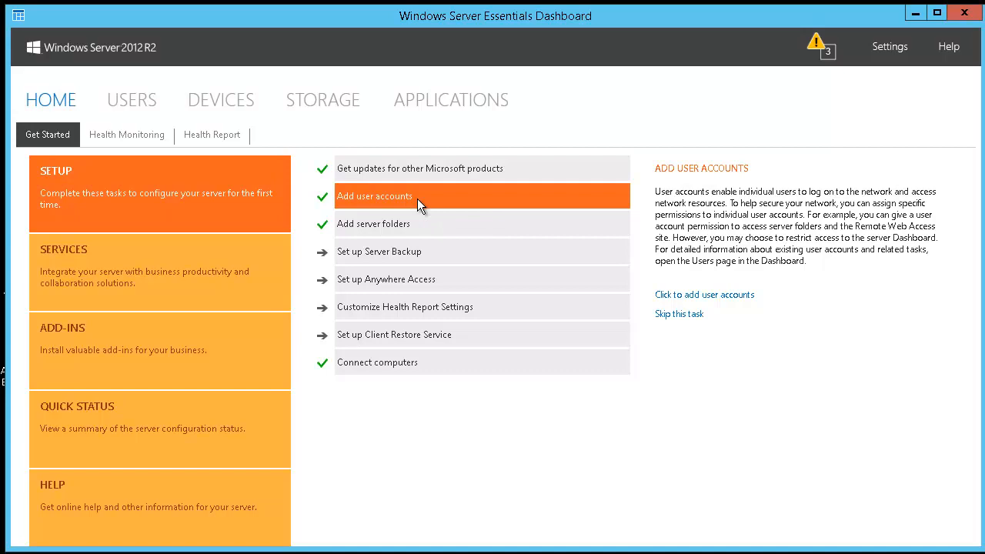
left_click(435, 224)
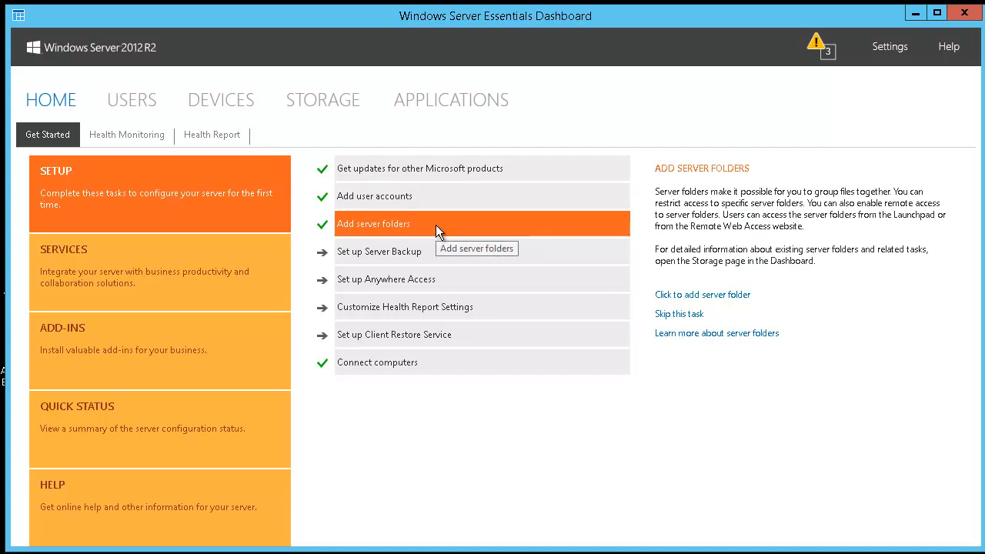
left_click(727, 300)
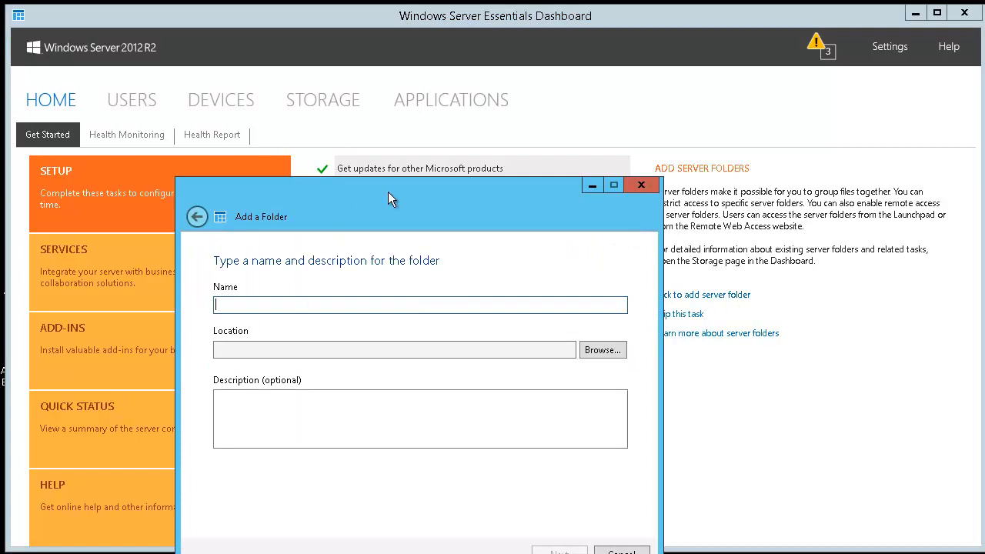
left_click_drag(388, 191, 557, 95)
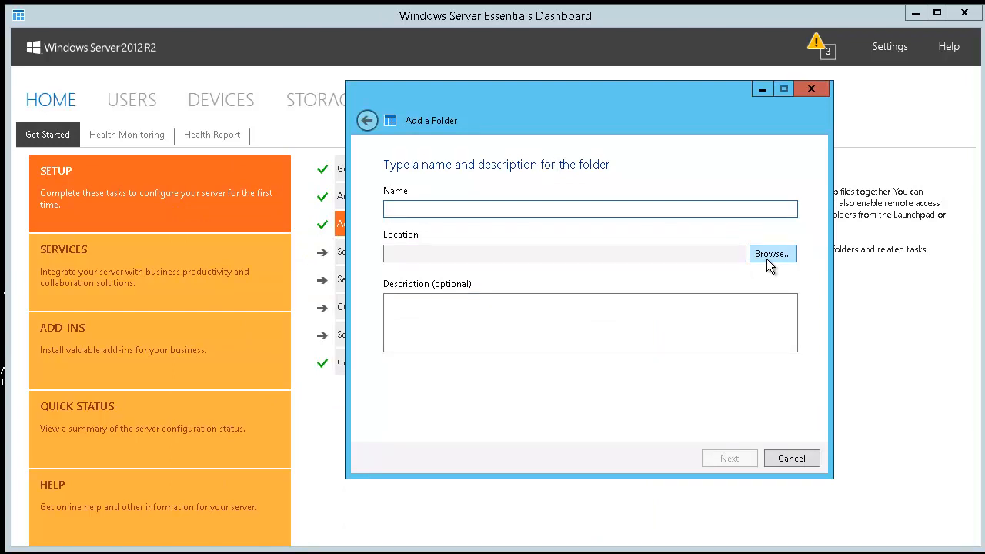
left_click(809, 457)
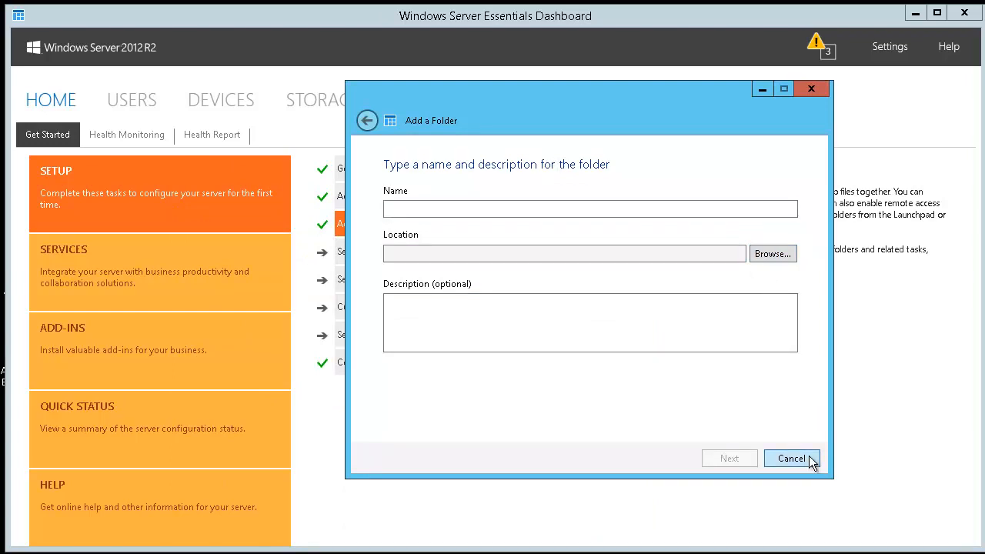
left_click(473, 210)
type("test")
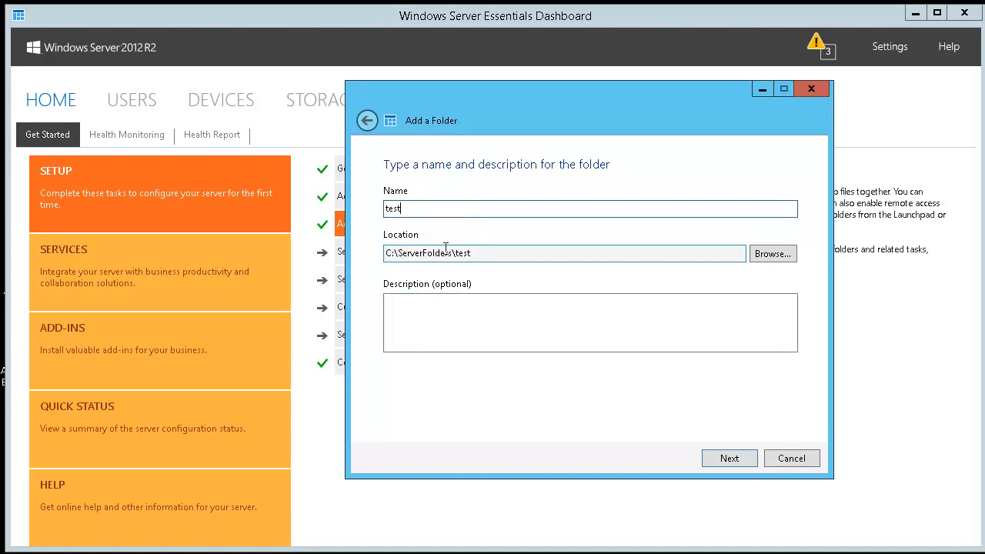
left_click(473, 253)
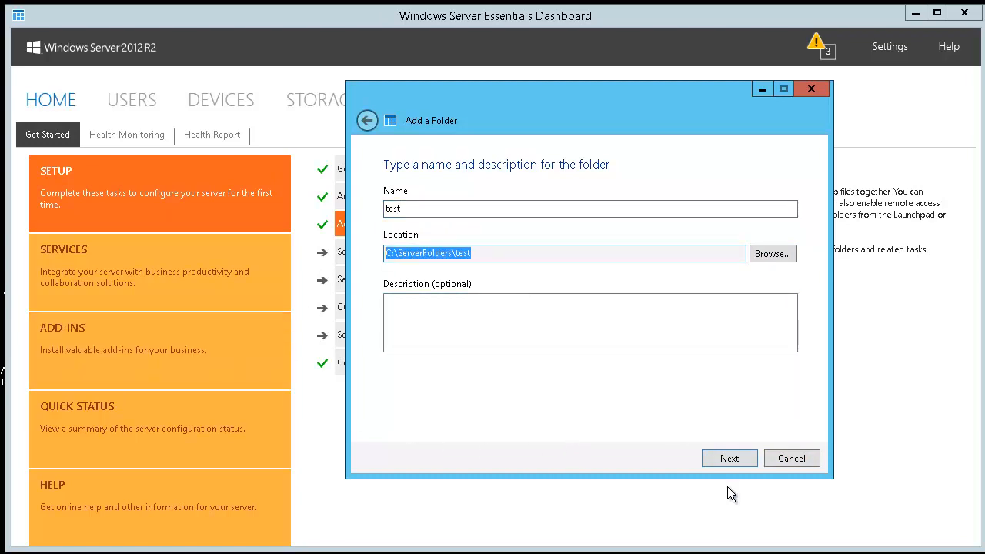
left_click(728, 458)
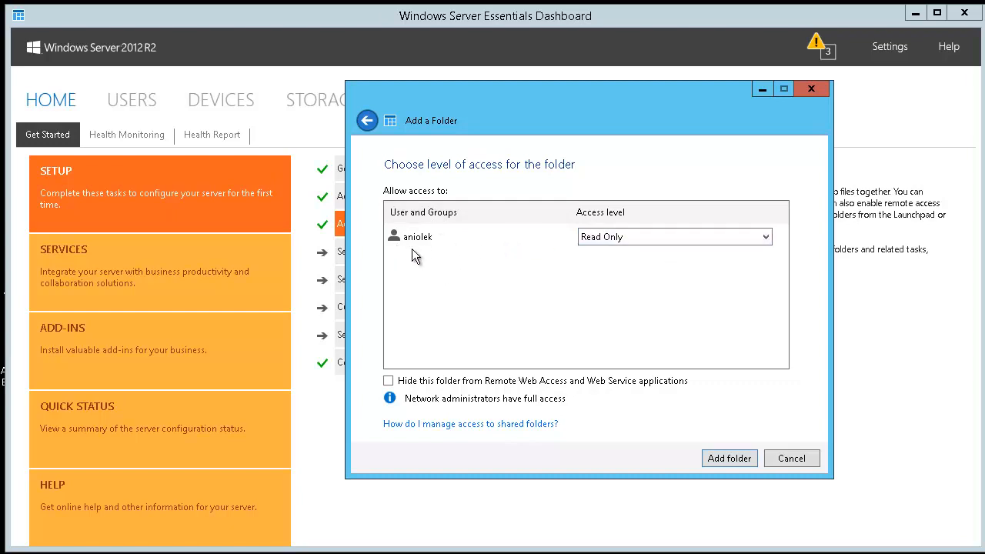
left_click(666, 240)
left_click(666, 238)
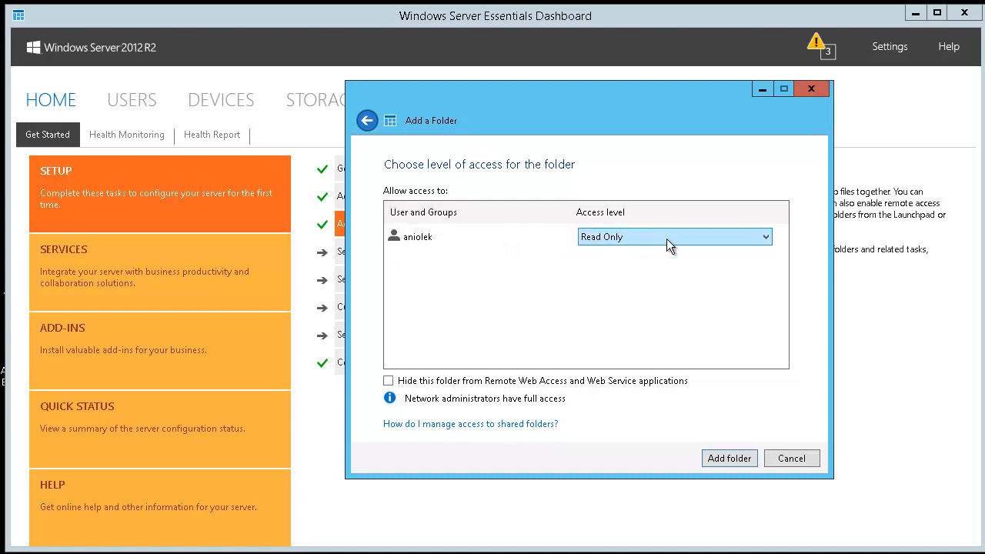
left_click(790, 457)
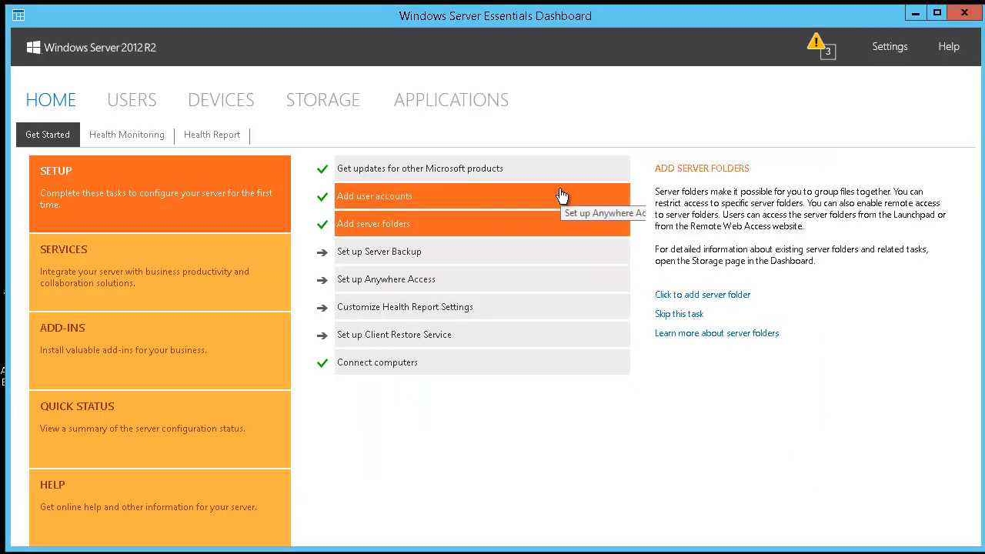
Show the Connect computers task details in the Get Started list
left_click(408, 375)
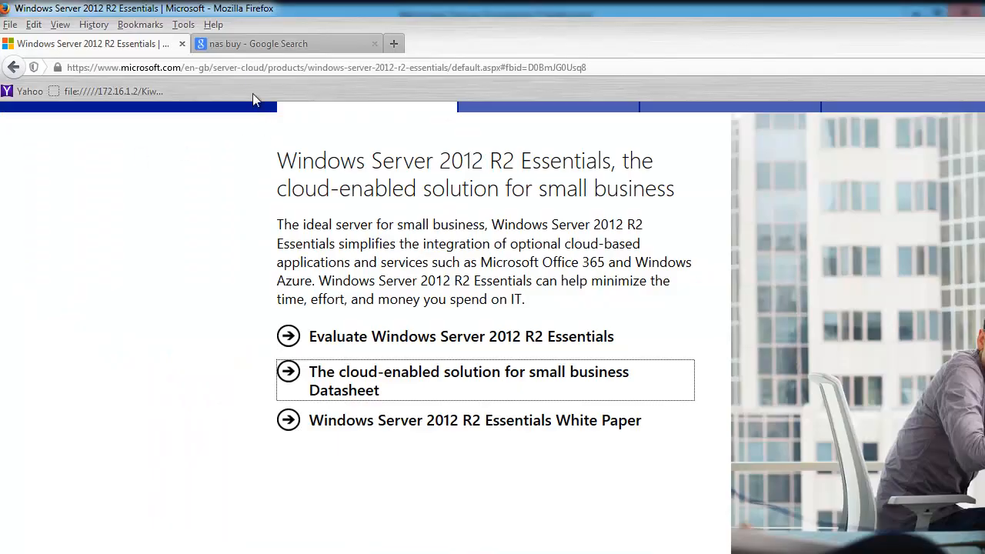
Load the server's nas/connect/ address in Firefox
left_click(248, 68)
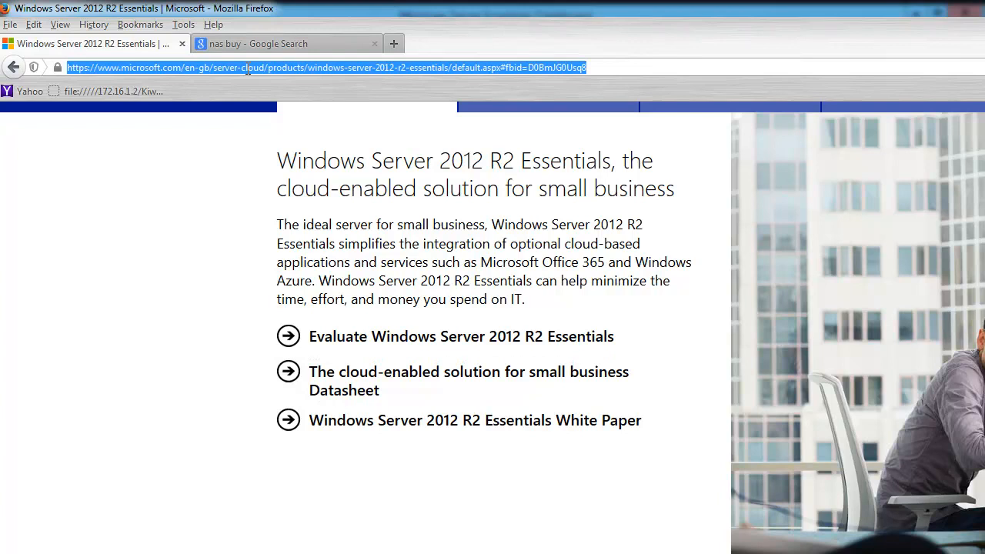
type("nas/")
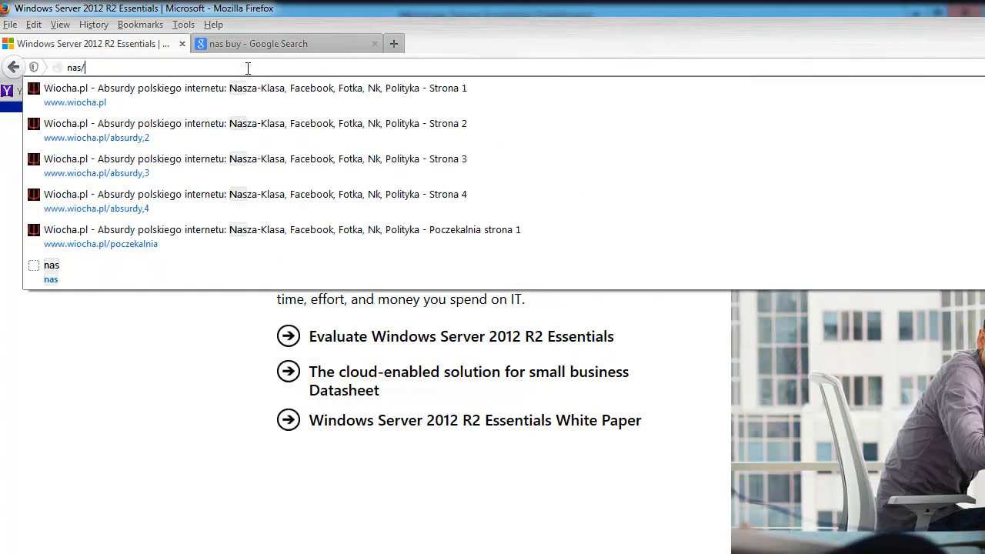
key("Down")
key("Down")
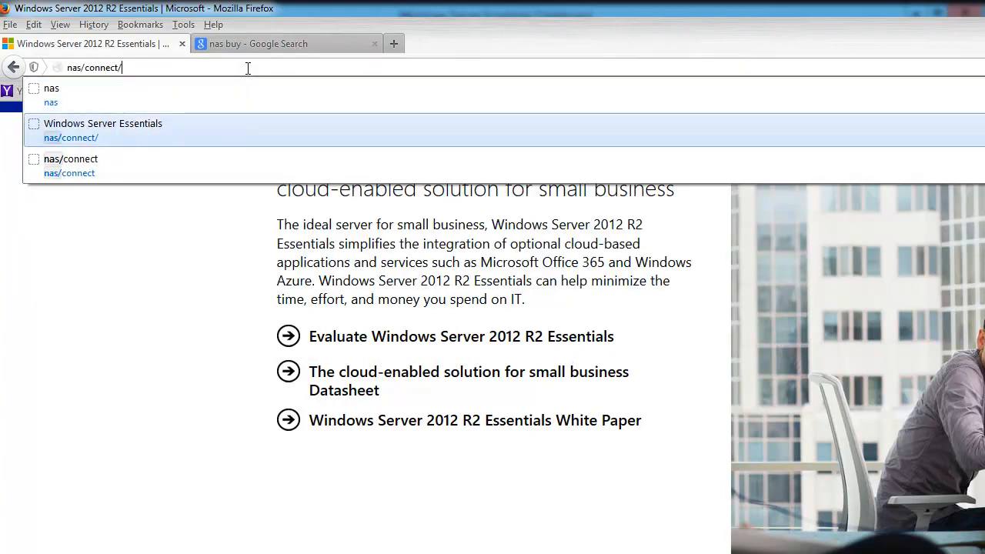
key("Return")
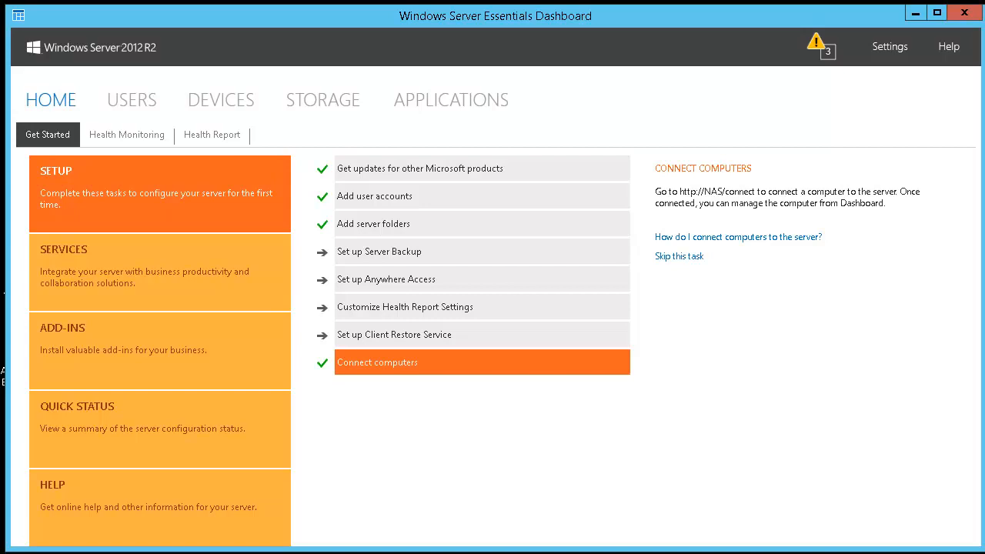
left_click_drag(0, 203, 654, 151)
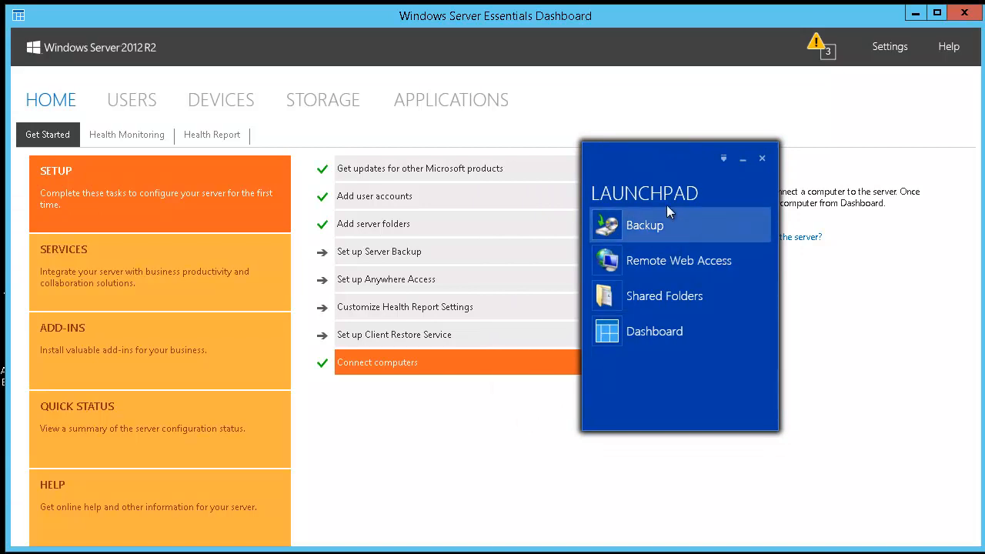
left_click(689, 301)
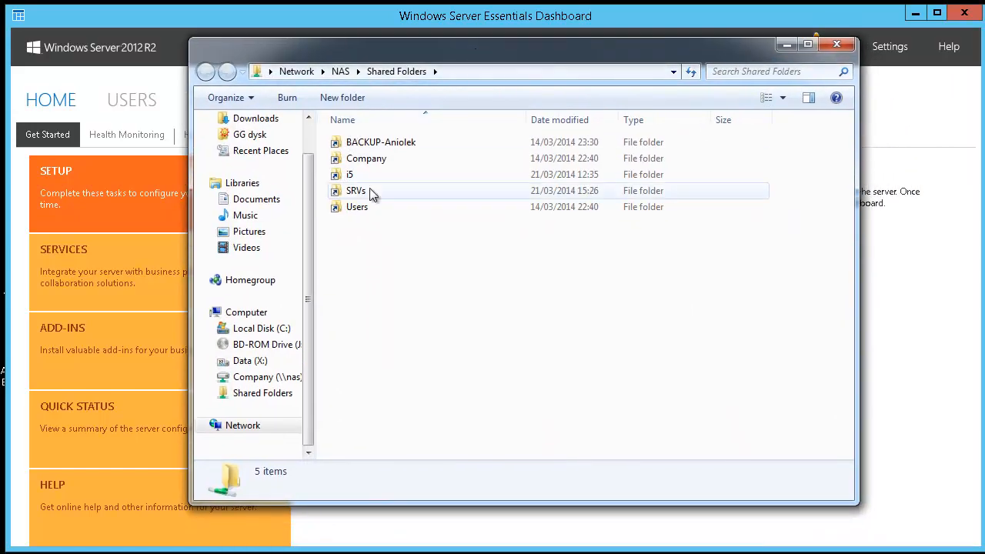
left_click(837, 45)
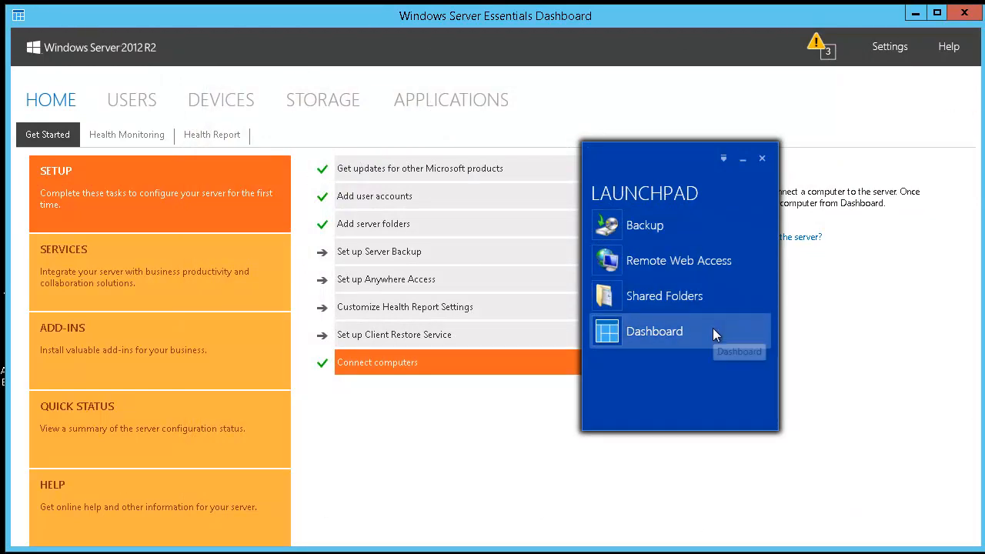
left_click(761, 158)
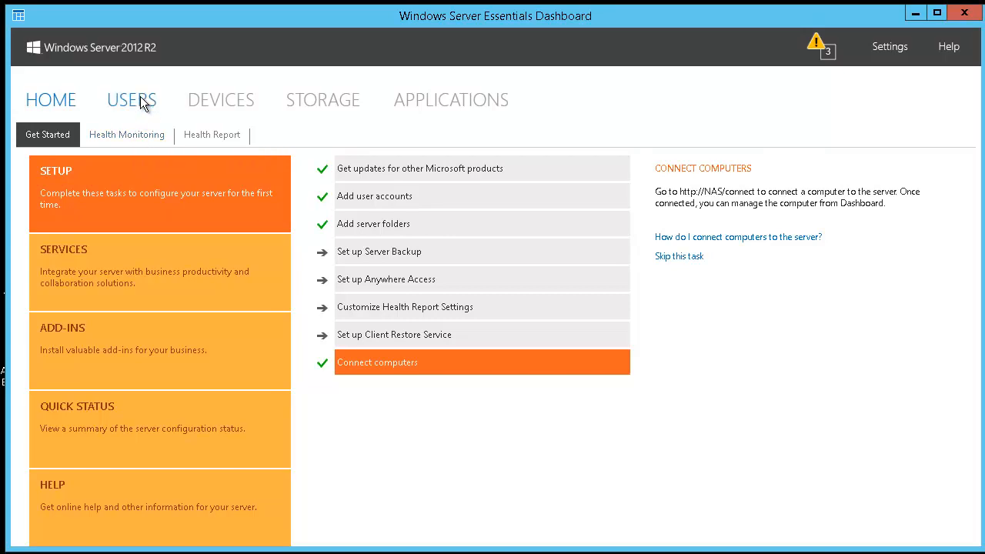
left_click(229, 100)
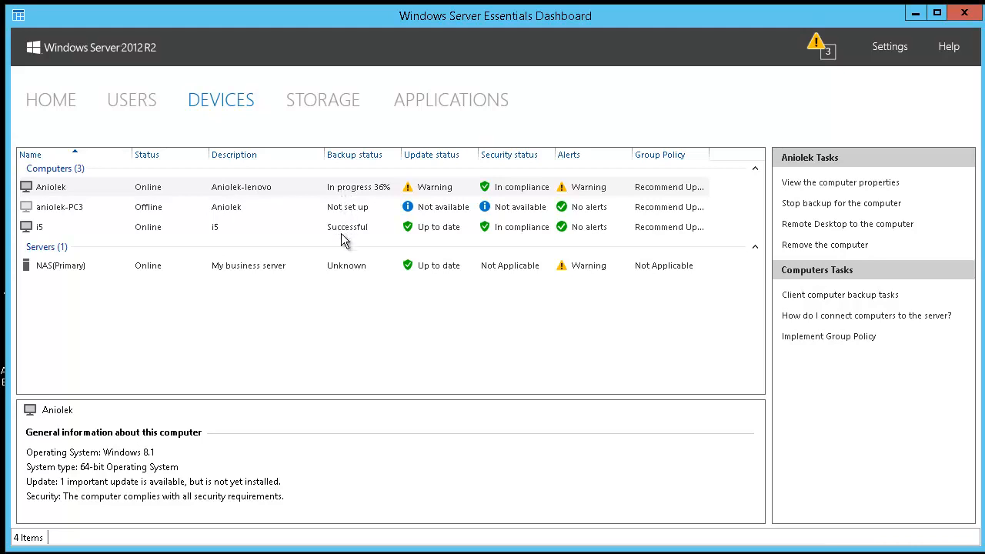
left_click(67, 232)
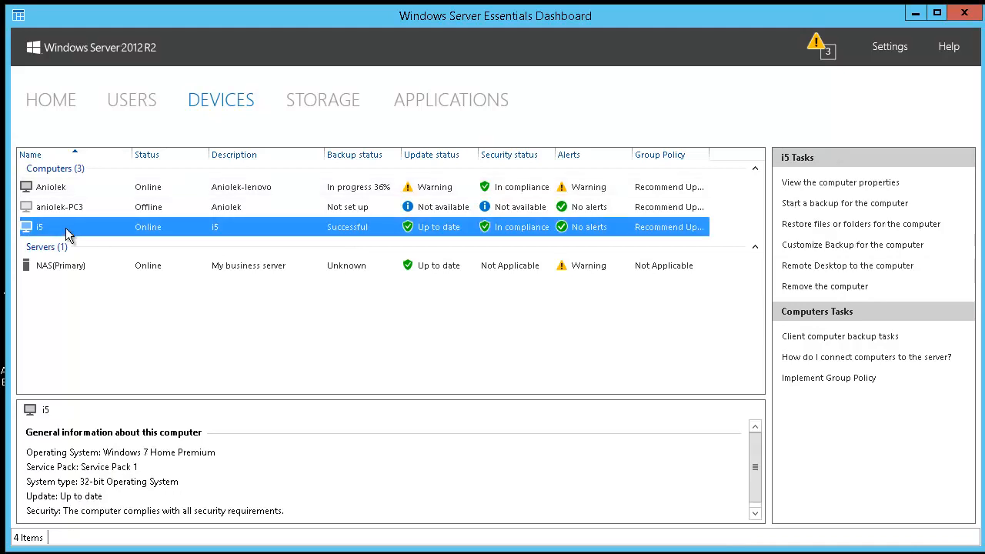
left_click(328, 210)
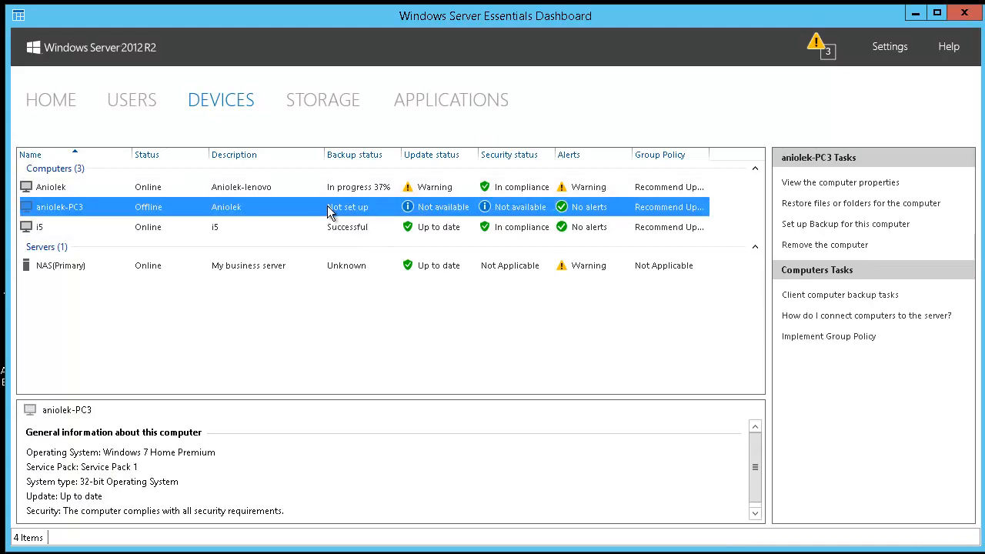
left_click(313, 190)
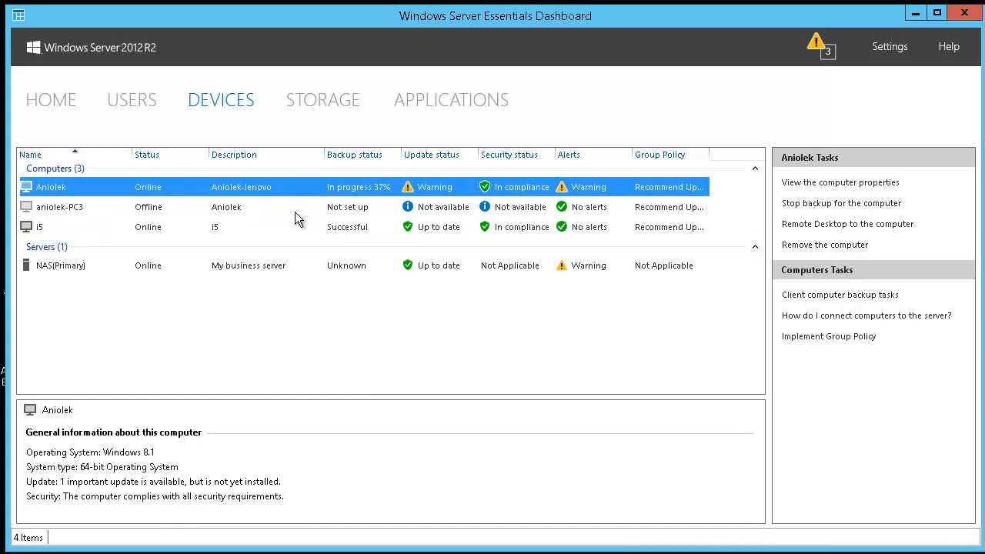
left_click(440, 232)
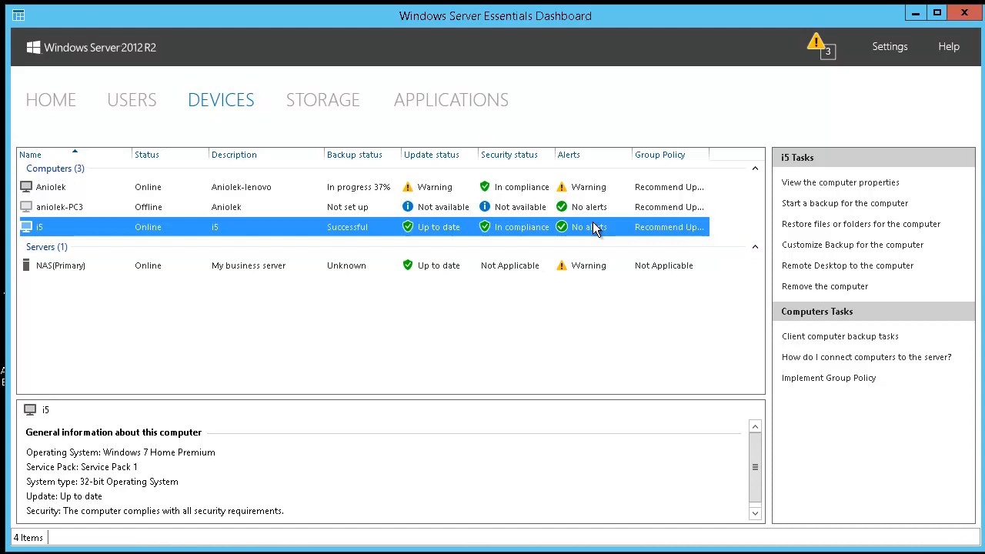
left_click(505, 209)
left_click(350, 195)
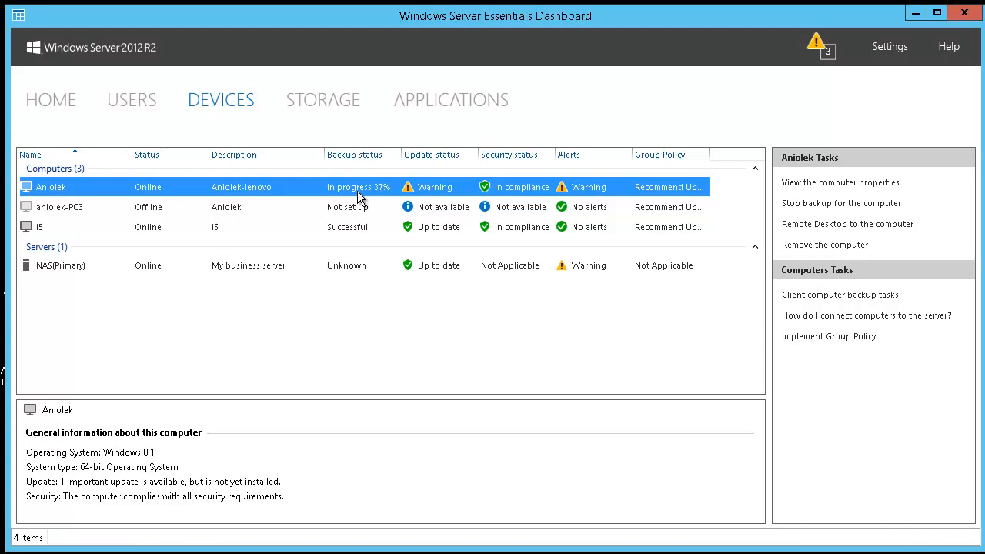
left_click(411, 207)
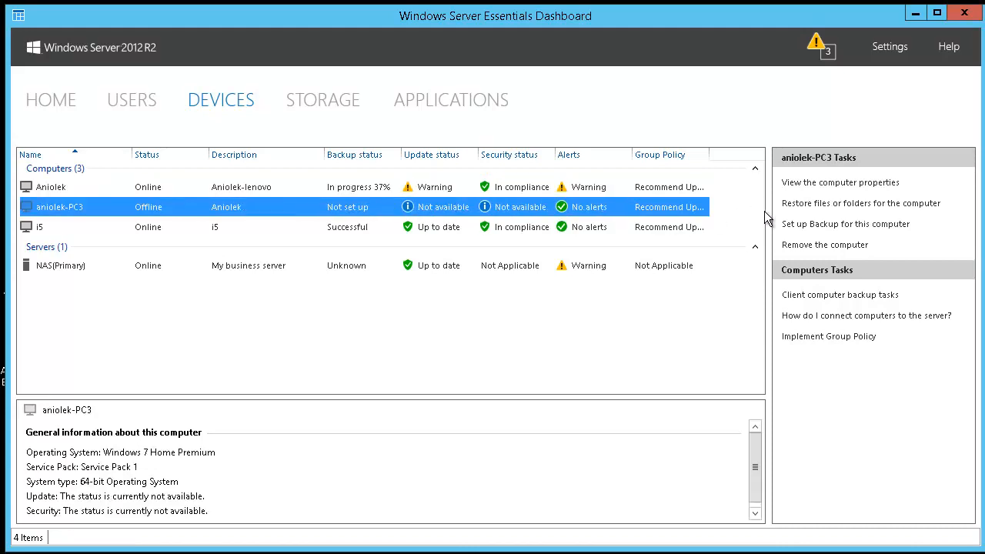
right_click(593, 208)
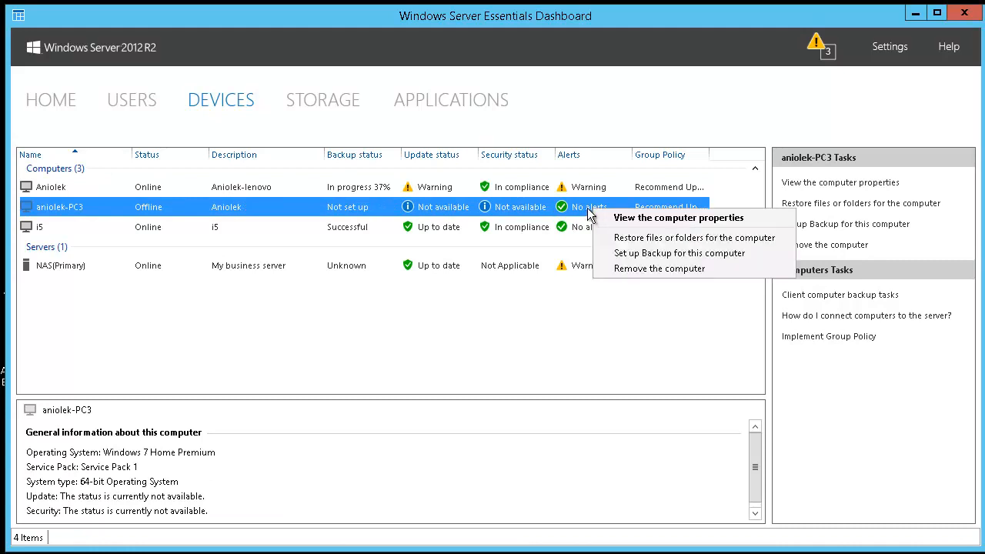
left_click(226, 231)
right_click(262, 228)
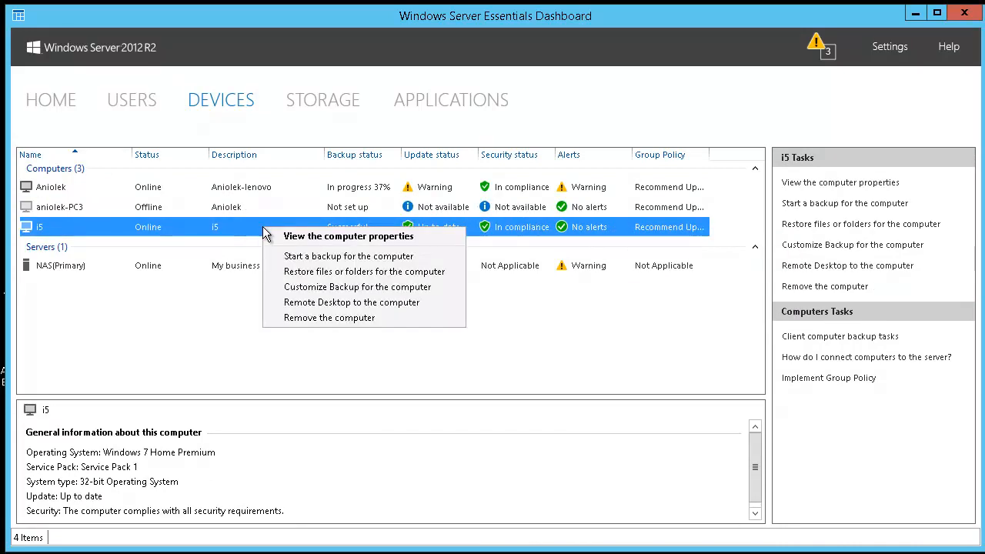
left_click(349, 201)
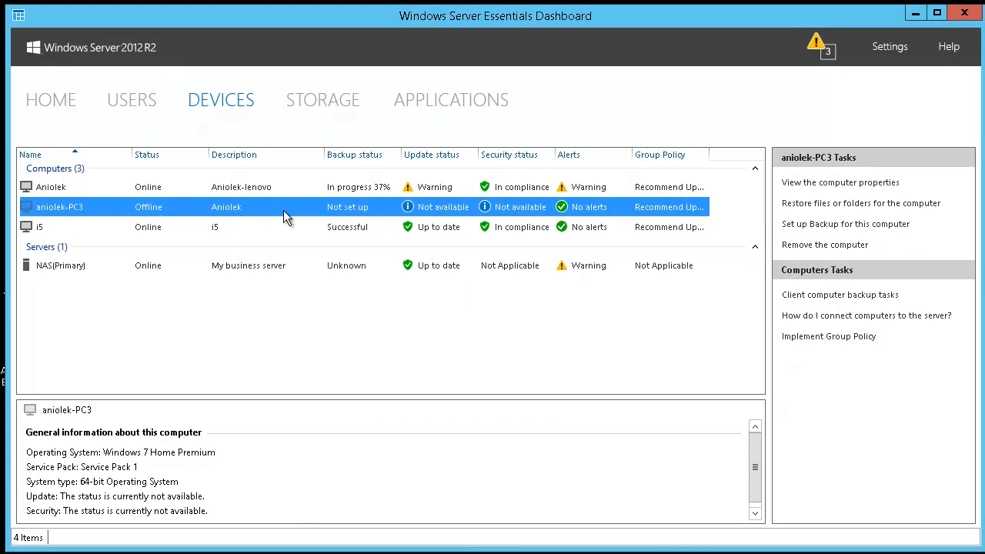
left_click(269, 226)
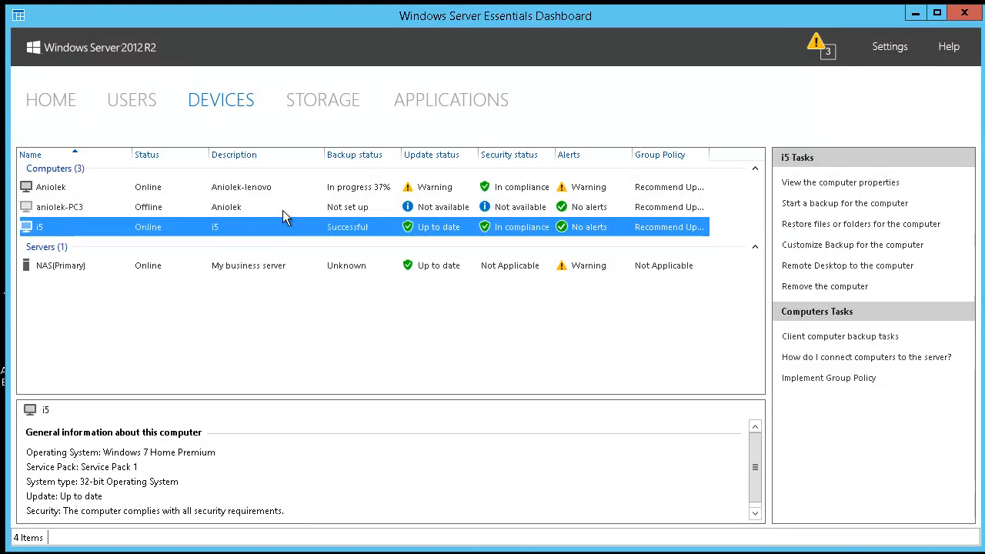
right_click(351, 233)
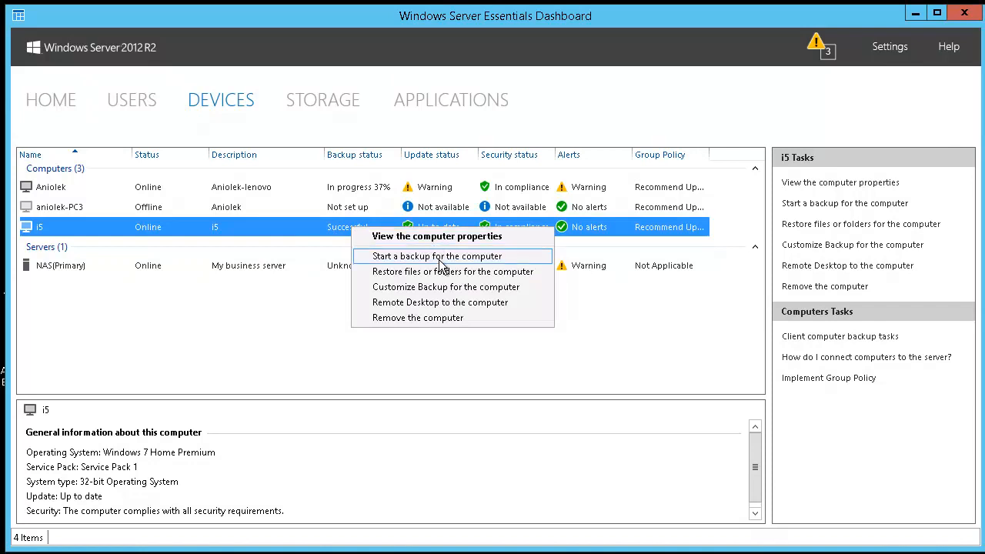
left_click(716, 318)
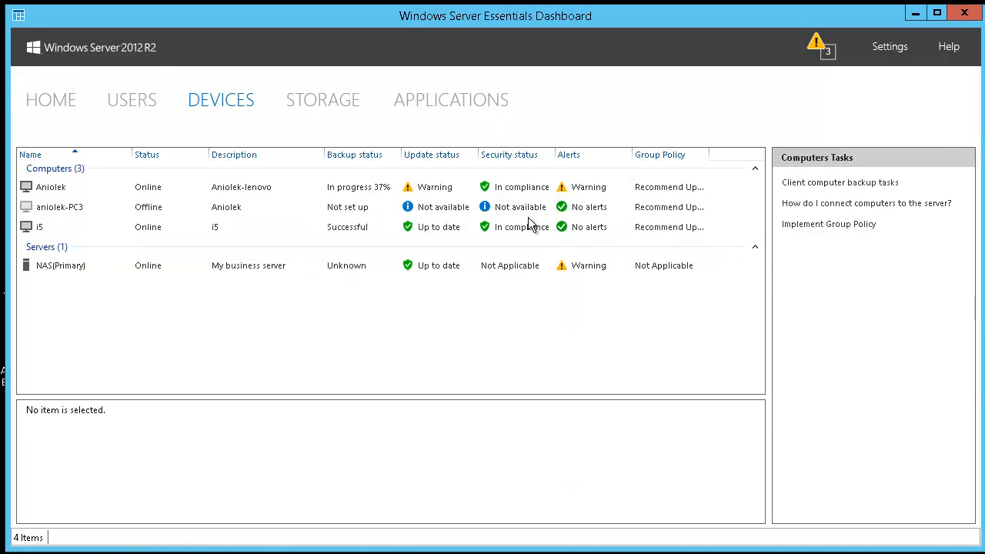
left_click(512, 228)
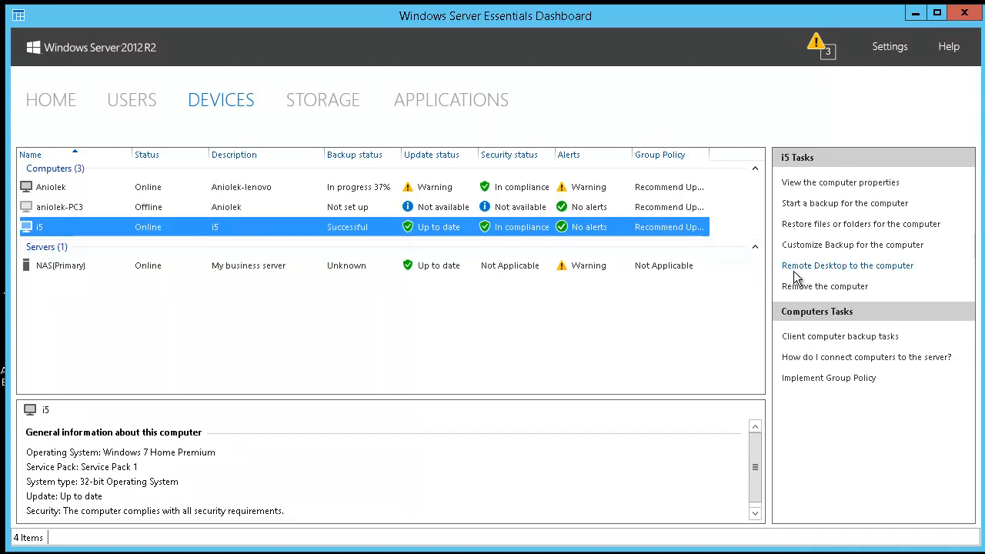
Try changing which items i5 backs up and dismiss the backup setup error
left_click(834, 246)
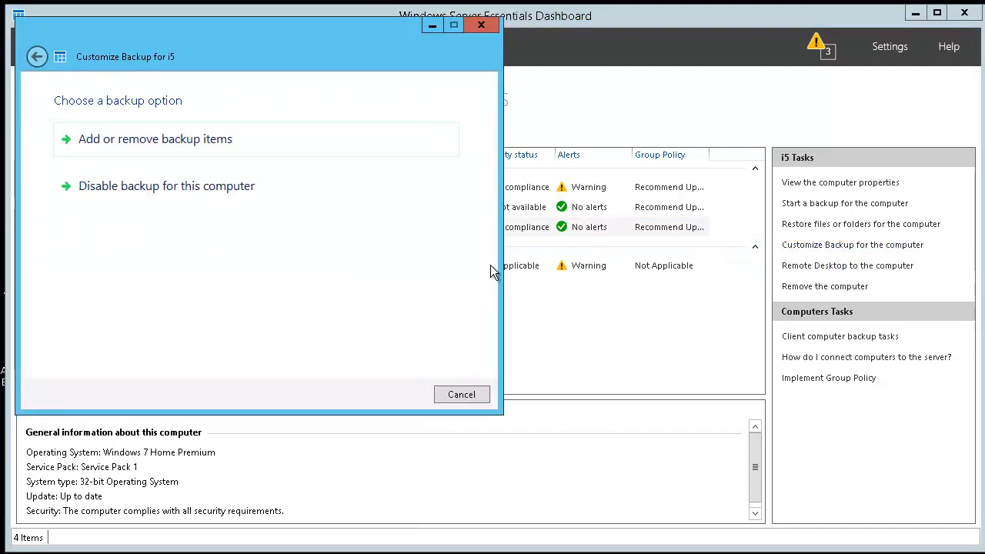
left_click(161, 140)
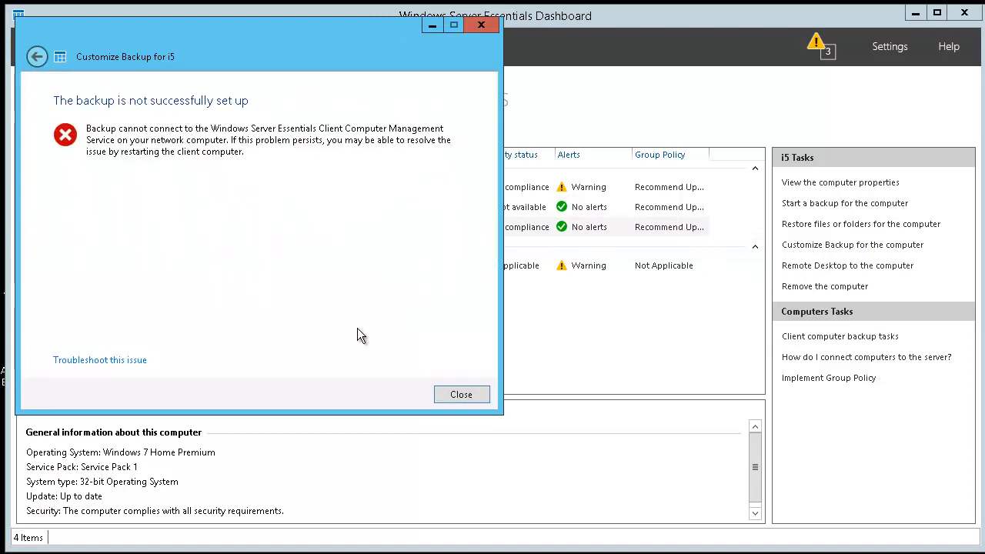
left_click(445, 395)
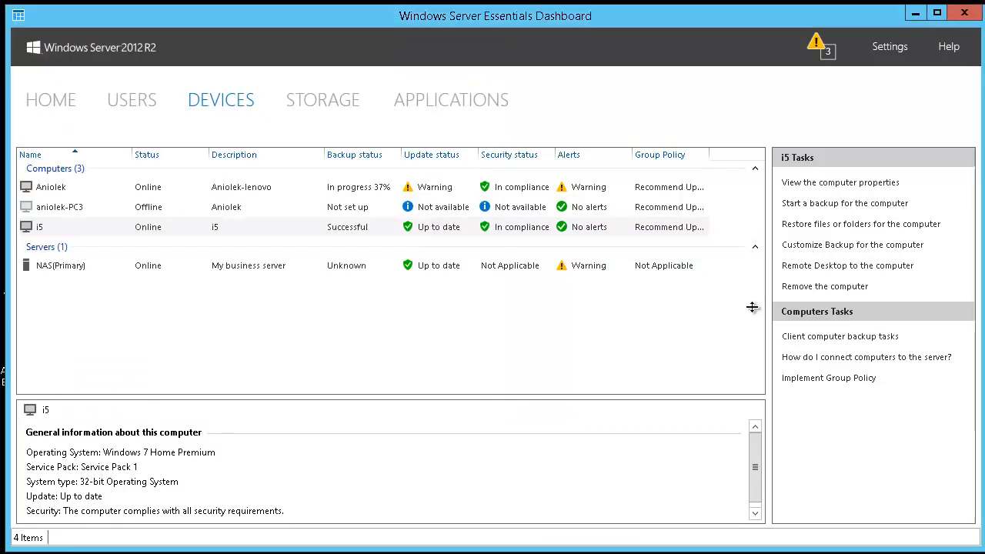
Cancel the manual backup of i5, then reopen Customize Backup at the backup items page
left_click(517, 228)
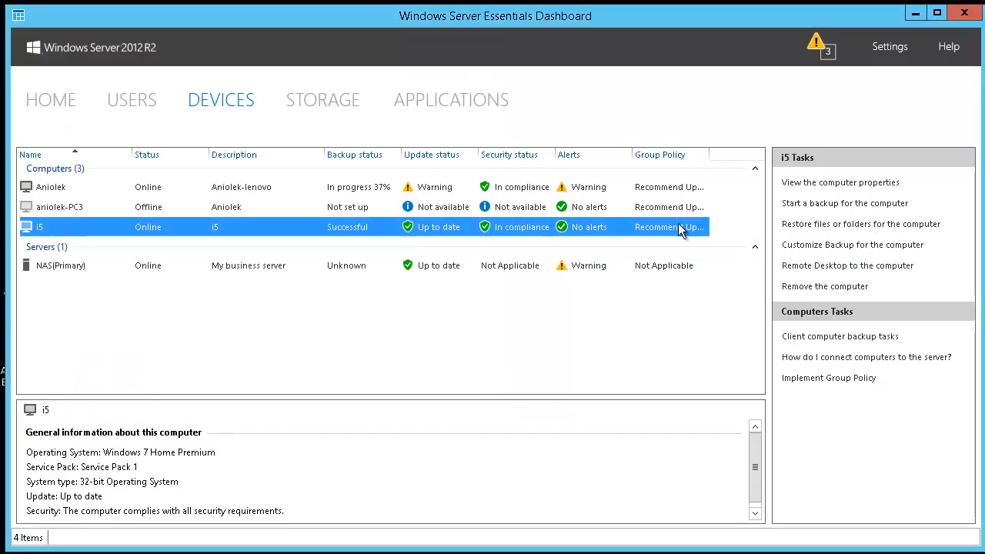
left_click(846, 203)
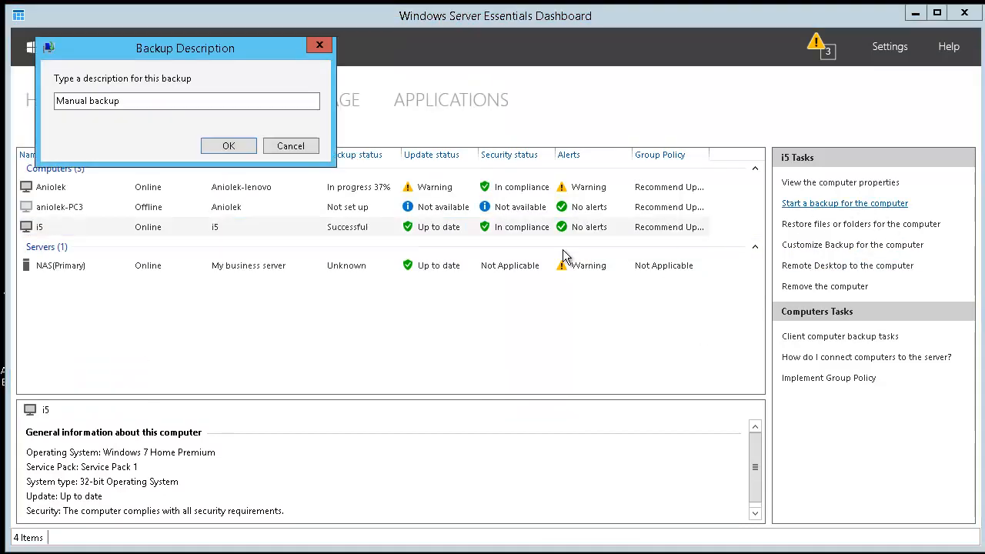
left_click(291, 147)
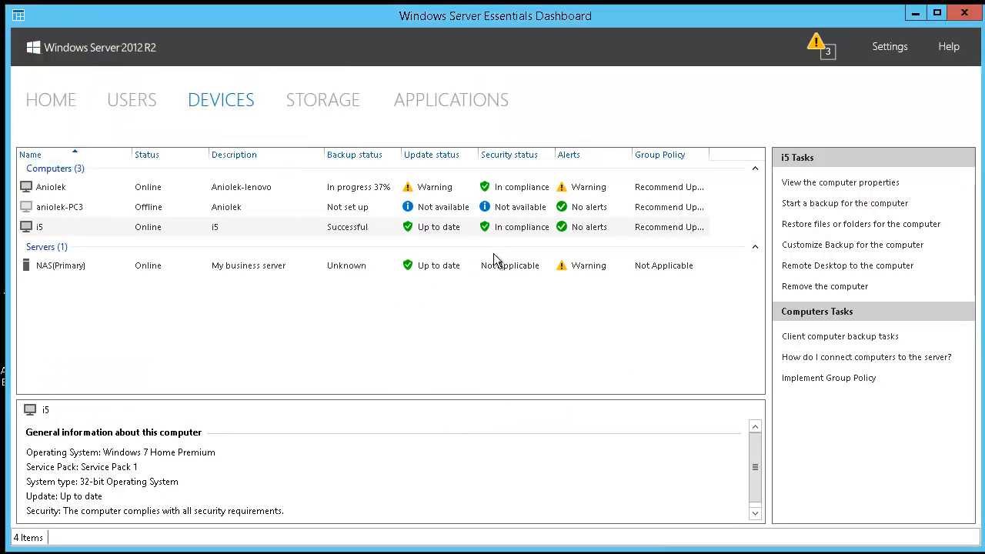
left_click(437, 230)
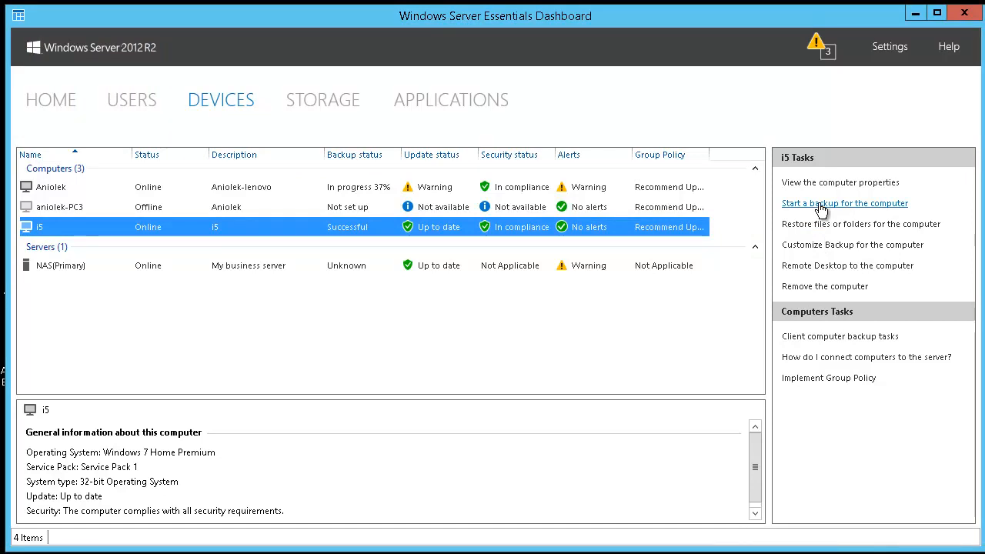
left_click(826, 246)
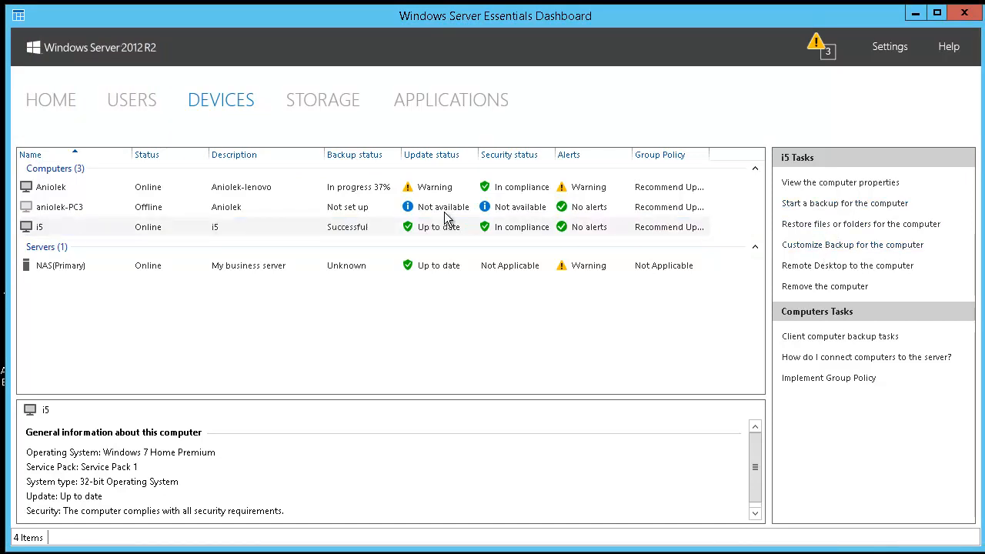
left_click(213, 179)
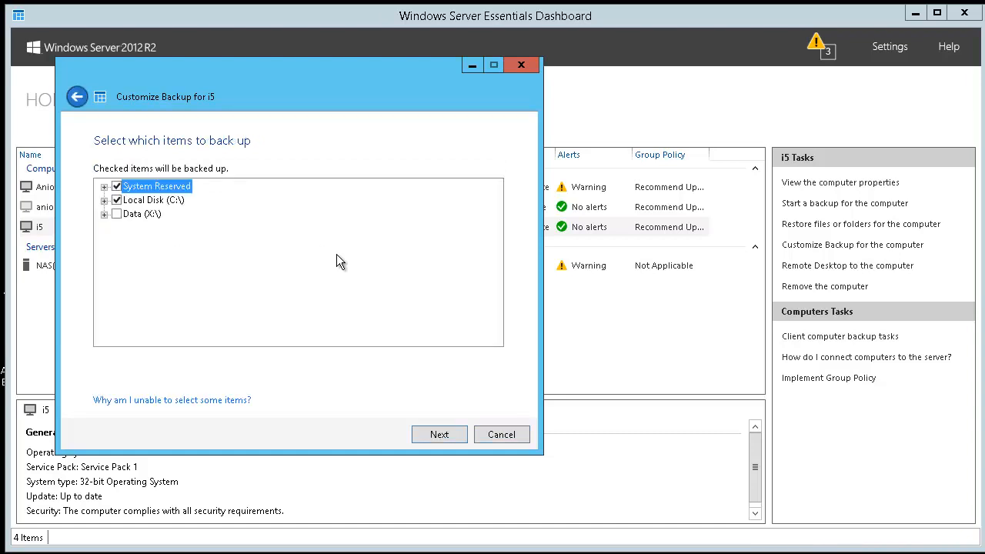
Expand and collapse Local Disk (C:\), then cancel i5's backup customization unchanged
left_click(103, 201)
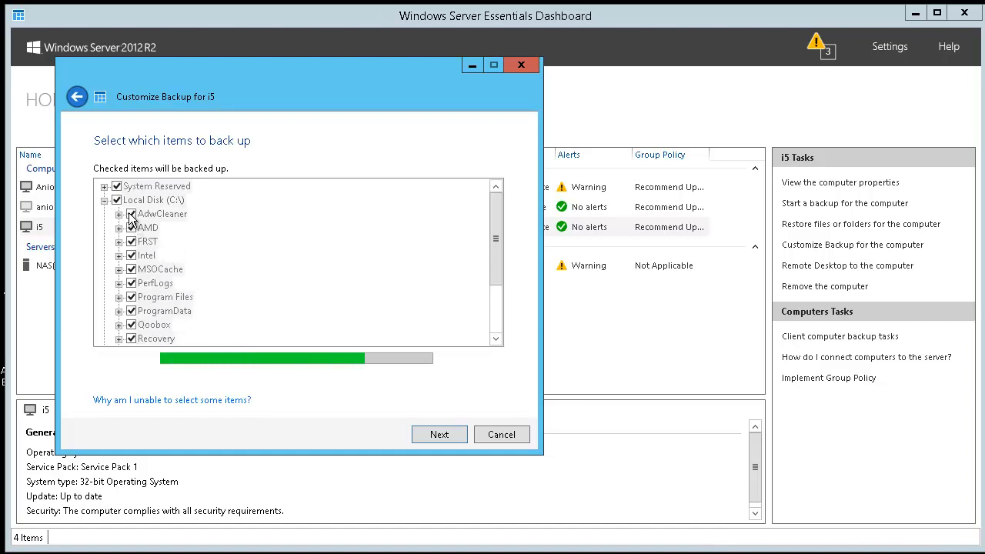
left_click(103, 200)
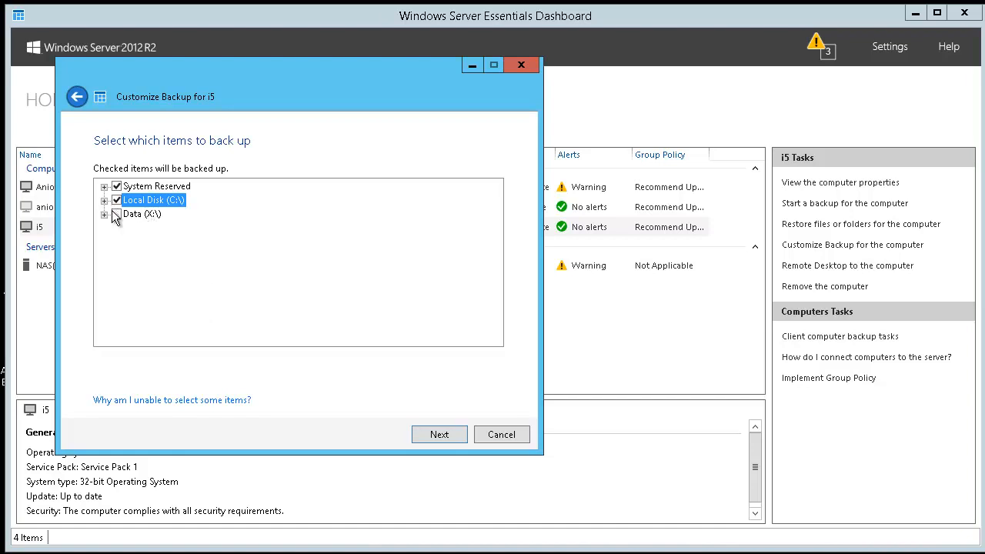
left_click(500, 435)
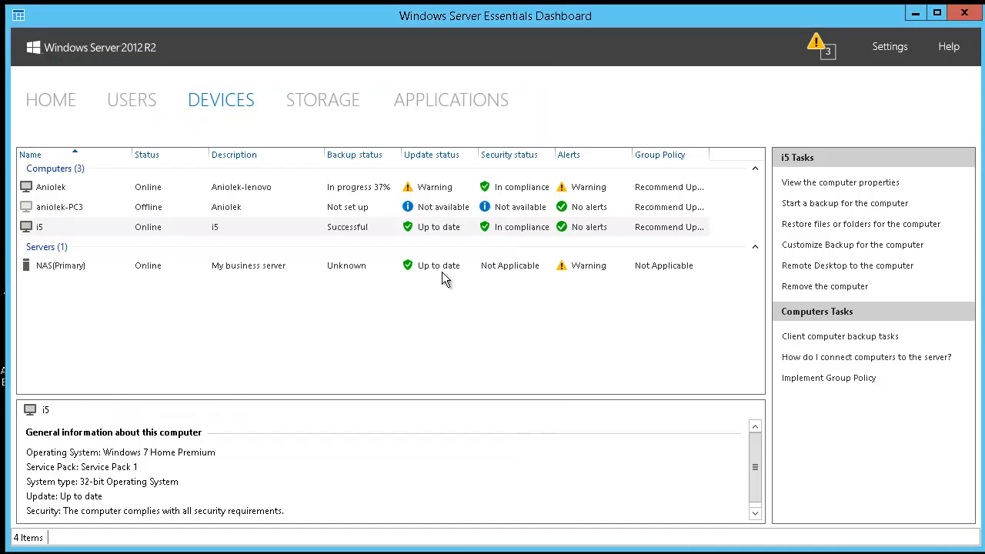
Review the i5, Aniolek and aniolek-PC3 details, then select the NAS server and view Storage
left_click(320, 226)
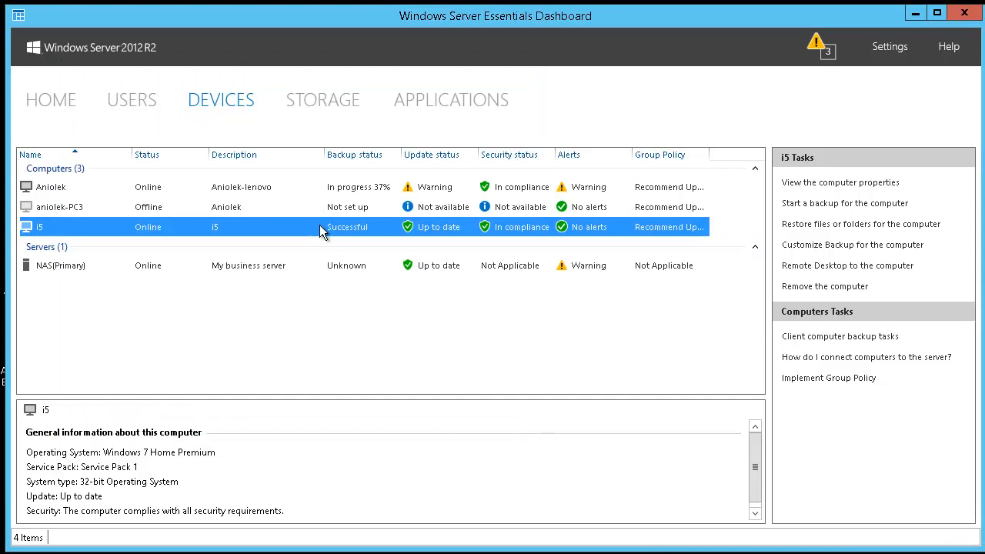
left_click(278, 187)
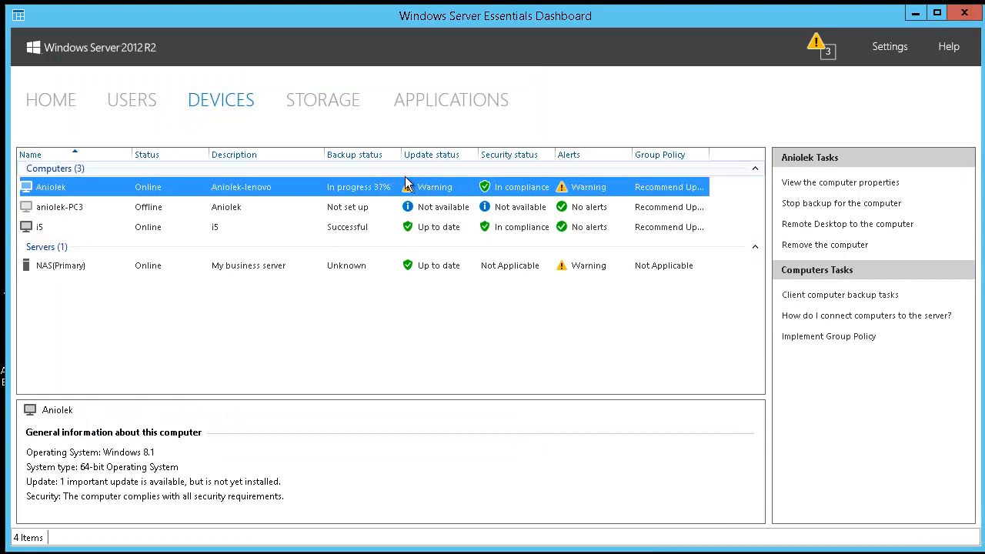
left_click(371, 208)
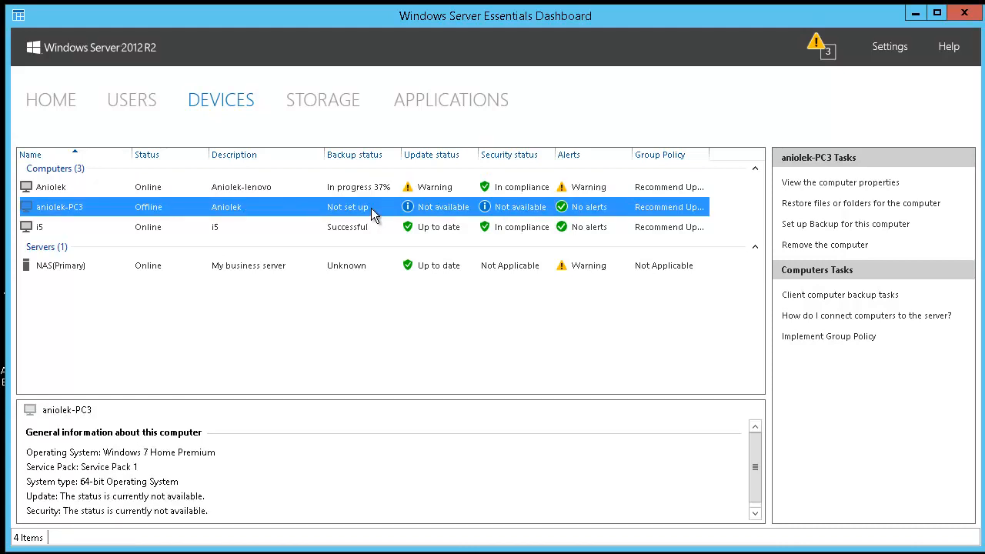
left_click(292, 228)
left_click(252, 278)
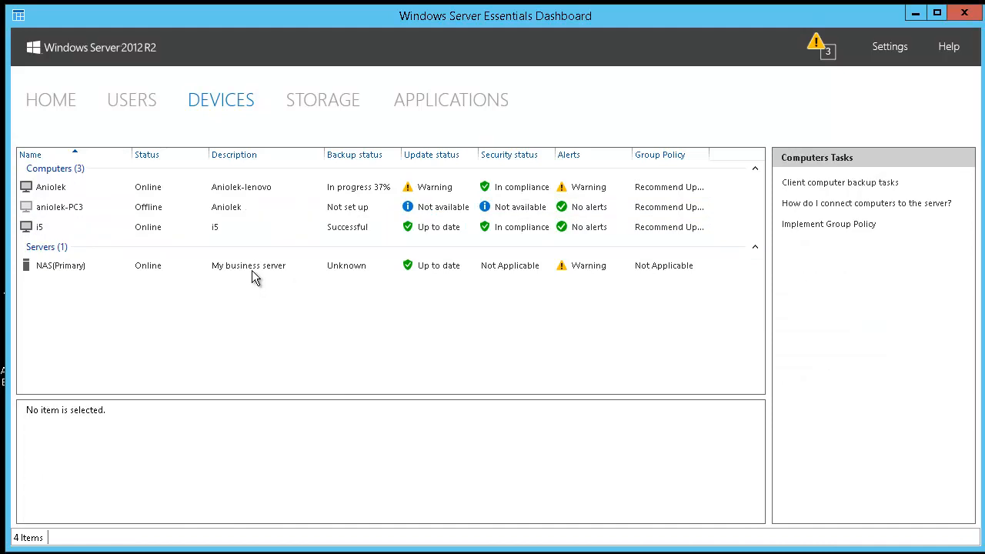
left_click(251, 273)
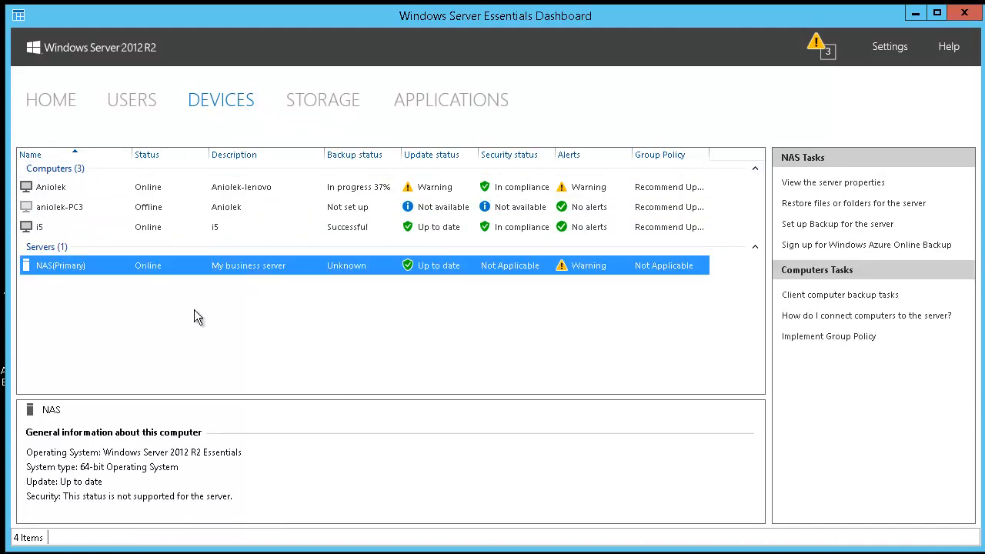
left_click(323, 105)
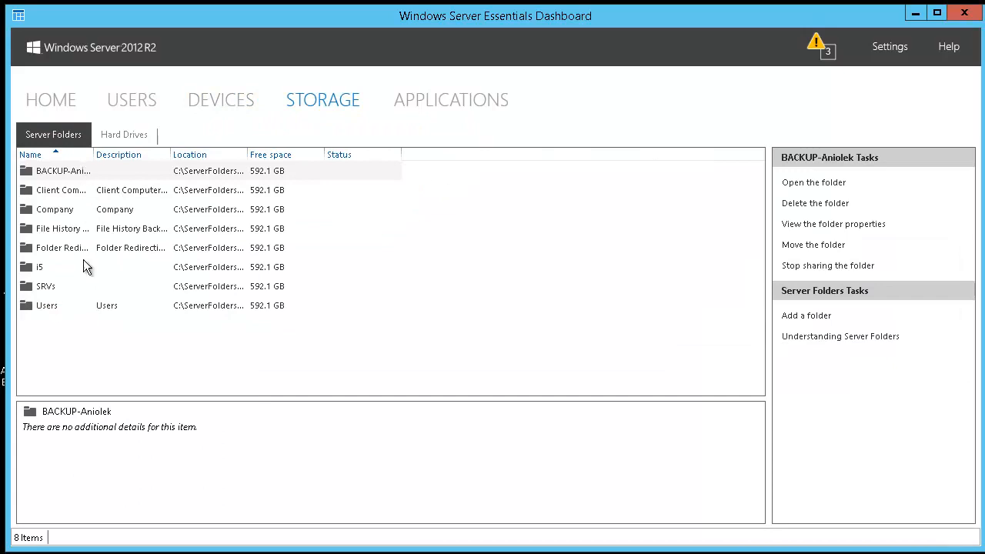
right_click(71, 172)
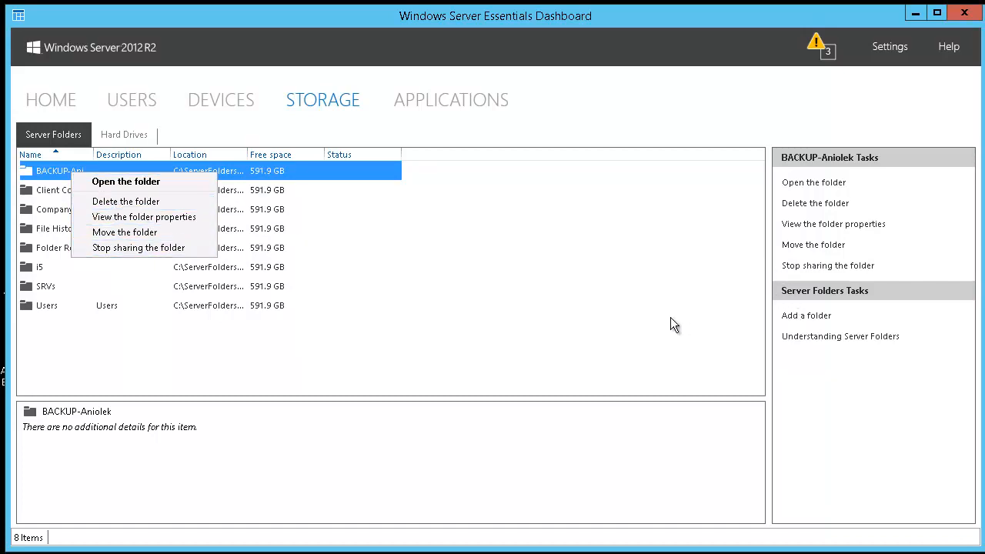
left_click(631, 308)
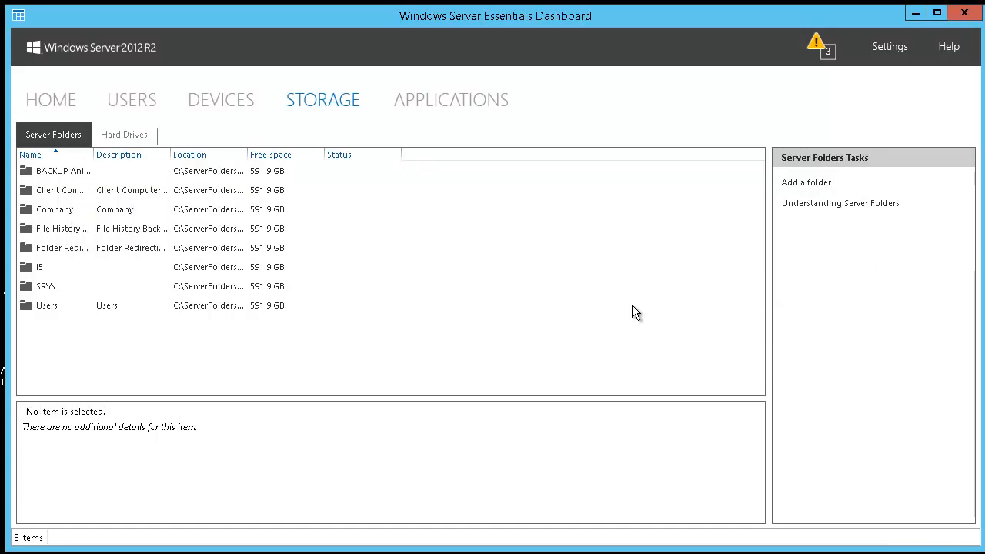
left_click(48, 173)
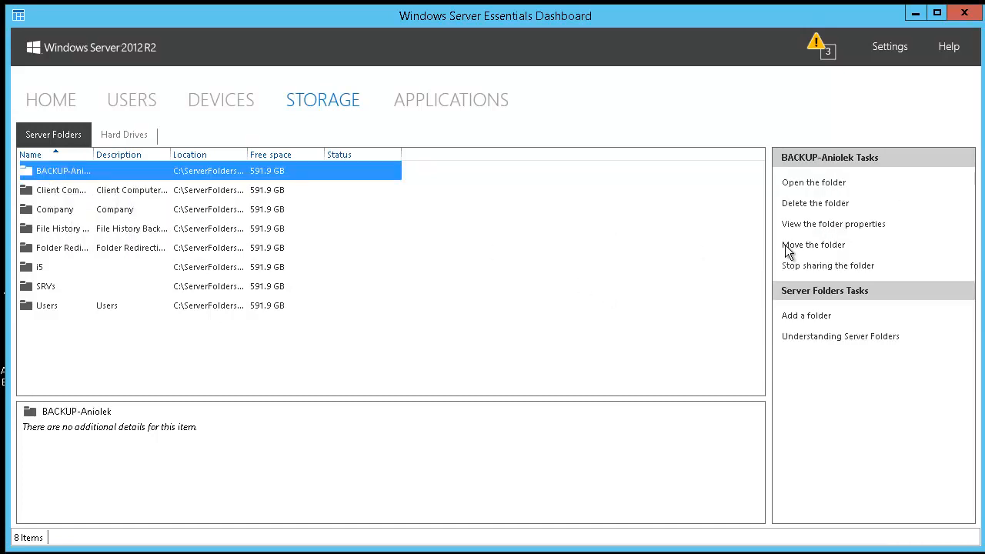
left_click(820, 226)
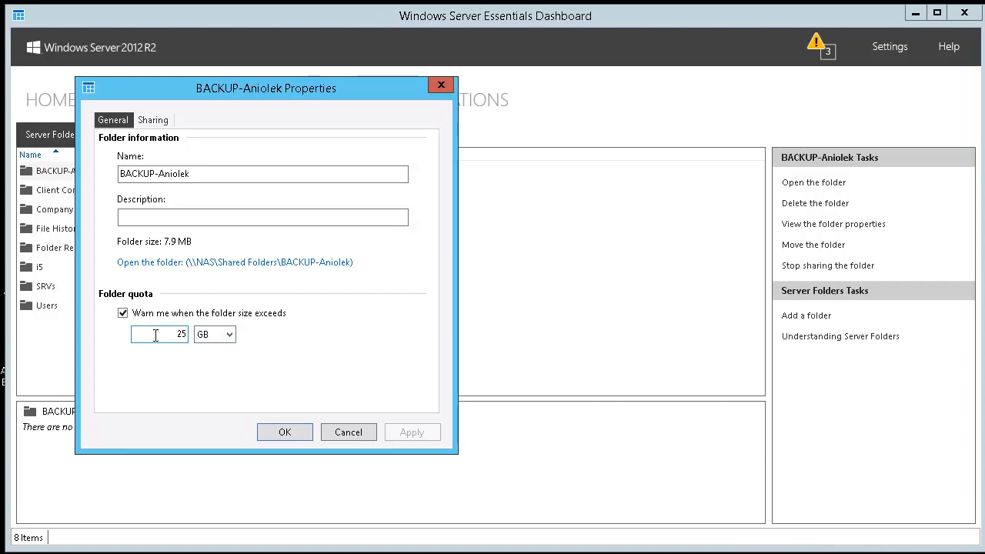
double_click(179, 334)
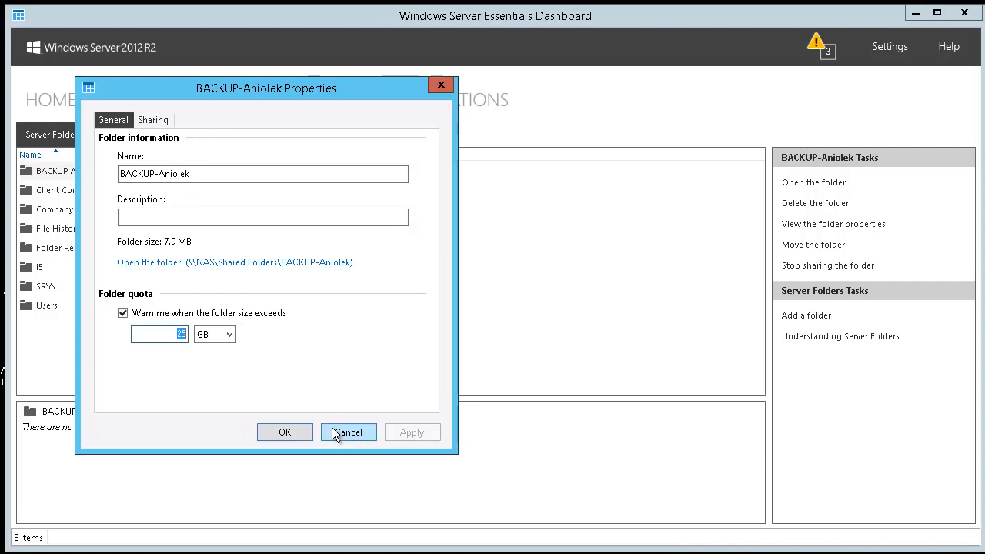
left_click(343, 432)
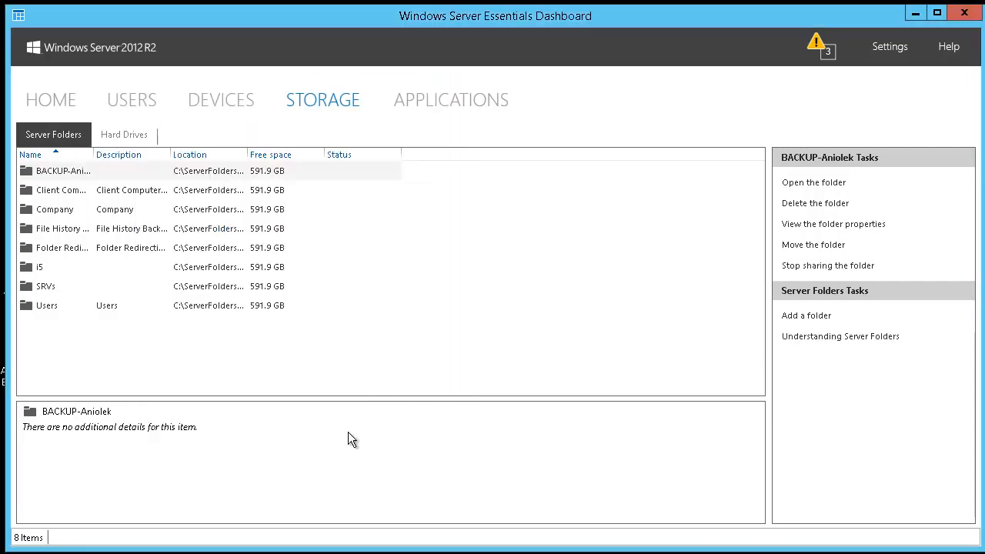
left_click(472, 104)
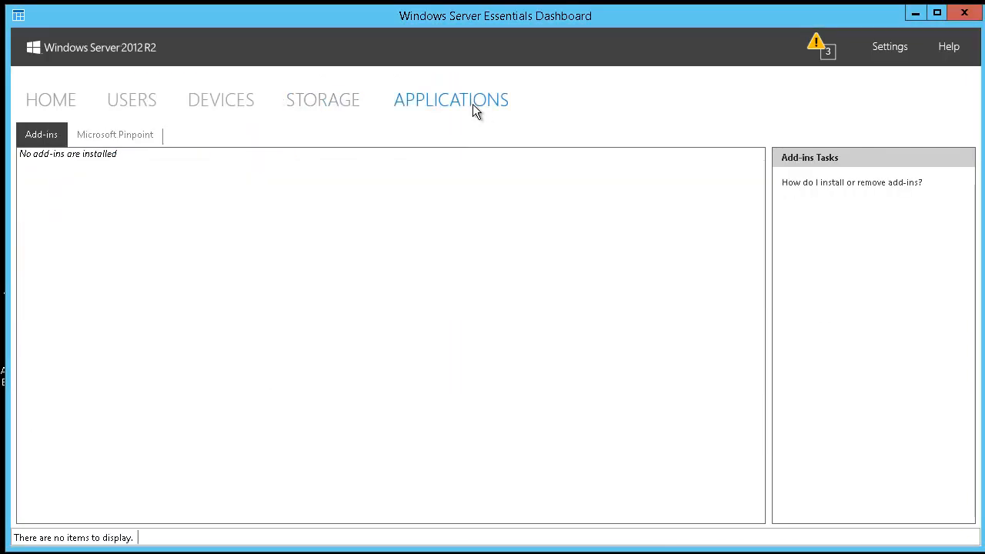
Tour the Devices, Home, Users and Storage pages, ending back on Devices
left_click(225, 104)
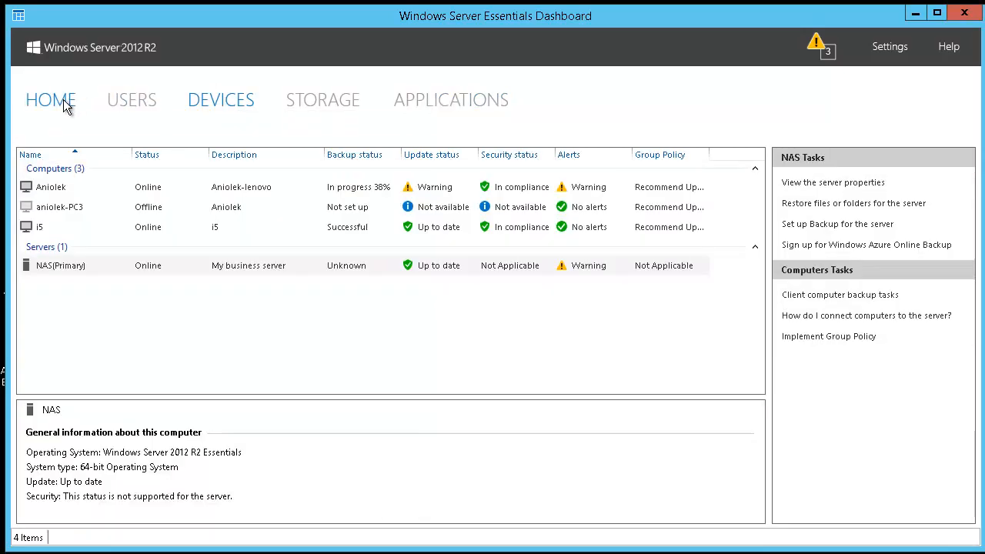
left_click(34, 102)
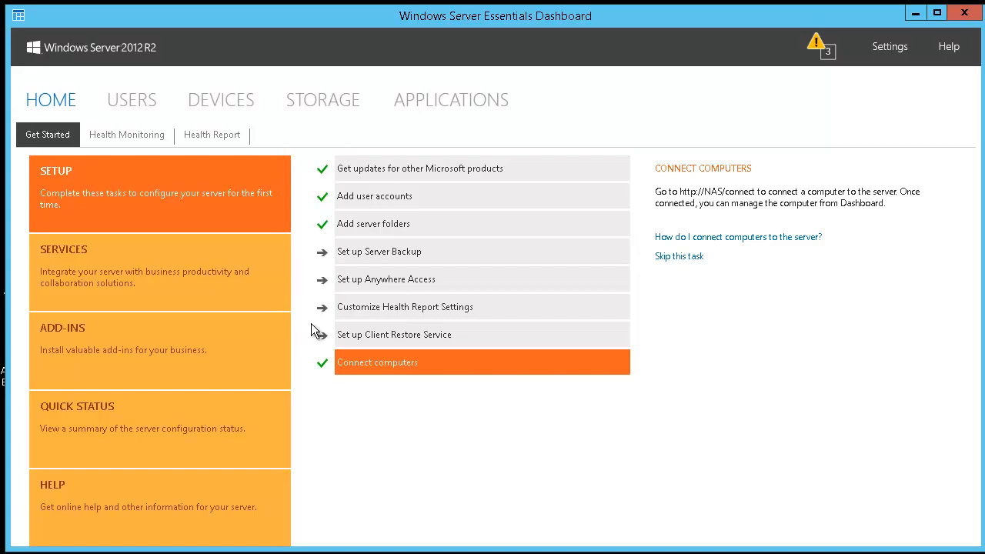
left_click(144, 104)
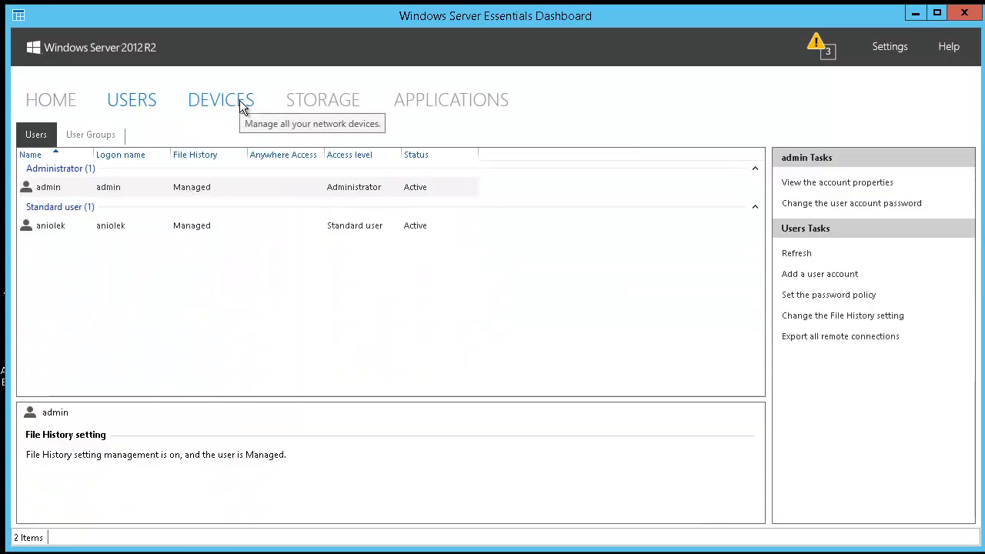
left_click(241, 108)
left_click(339, 102)
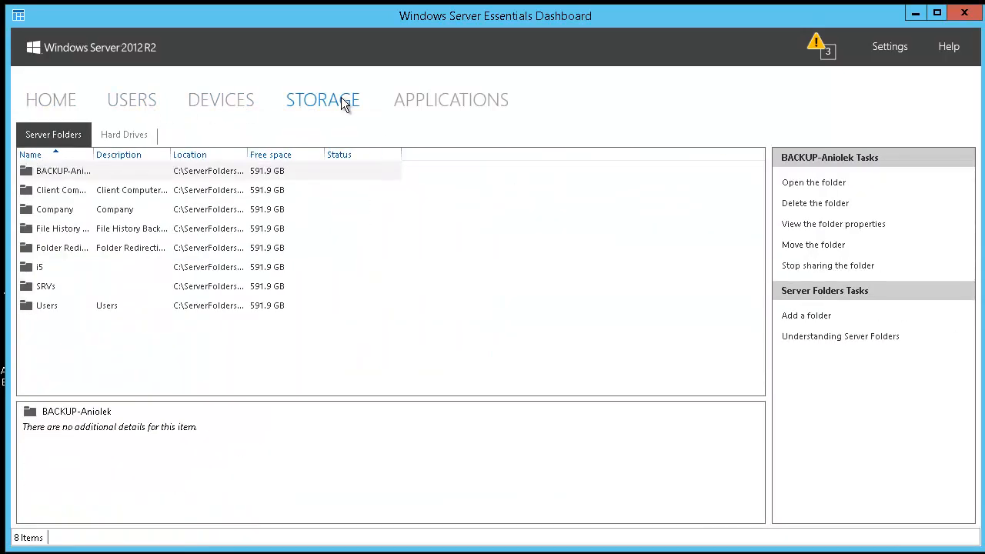
left_click(221, 100)
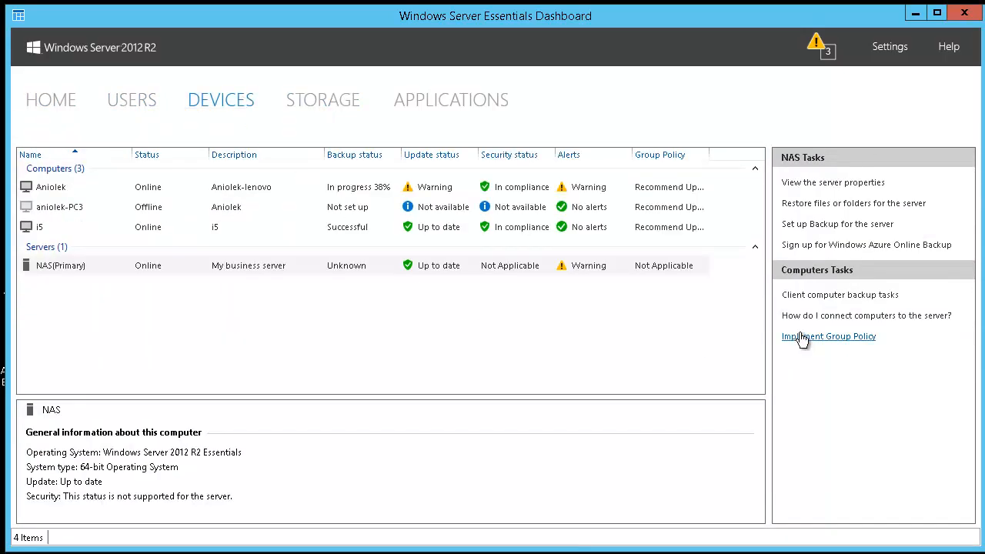
Select the Aniolek computer and bring up its client backup settings
left_click(623, 360)
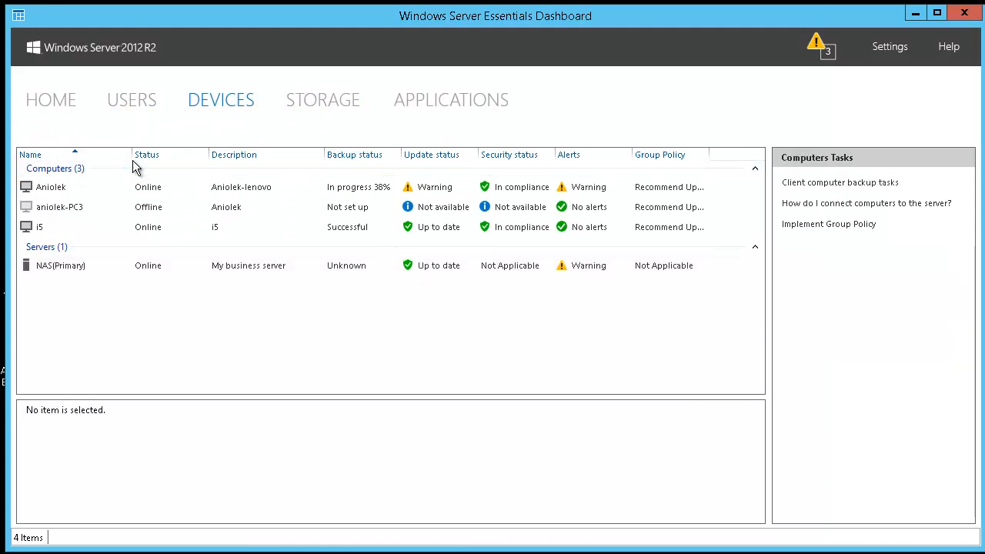
left_click(66, 266)
left_click(68, 189)
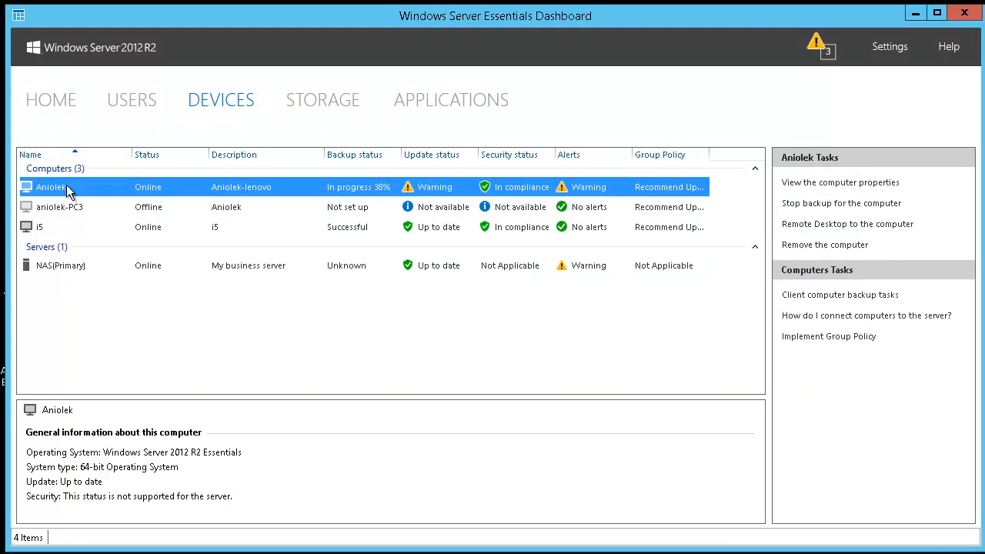
left_click(835, 296)
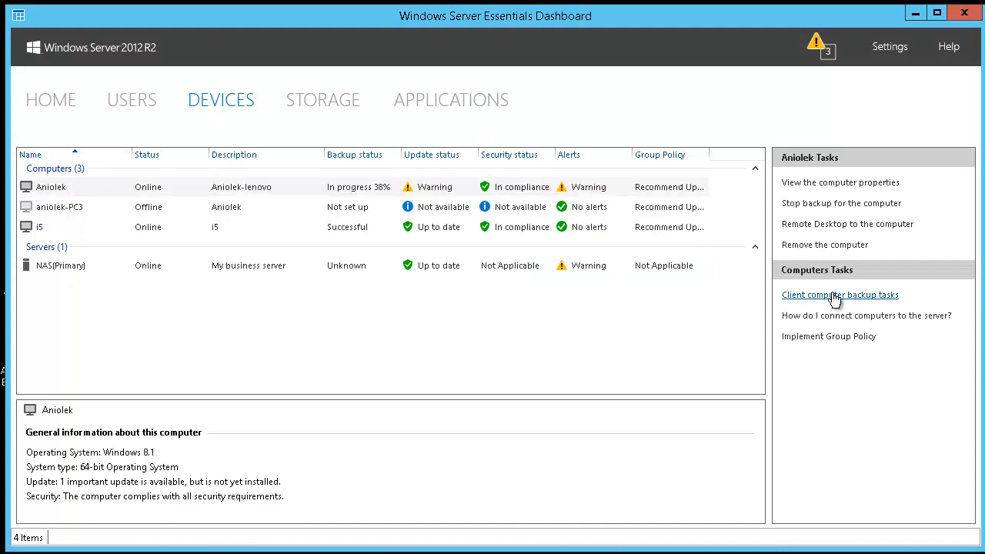
left_click_drag(292, 115, 485, 111)
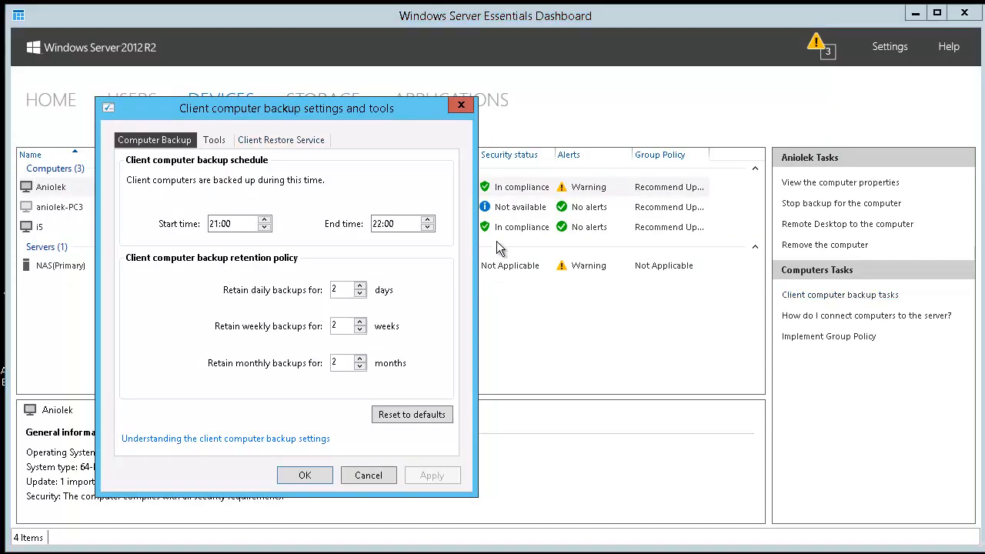
left_click(436, 221)
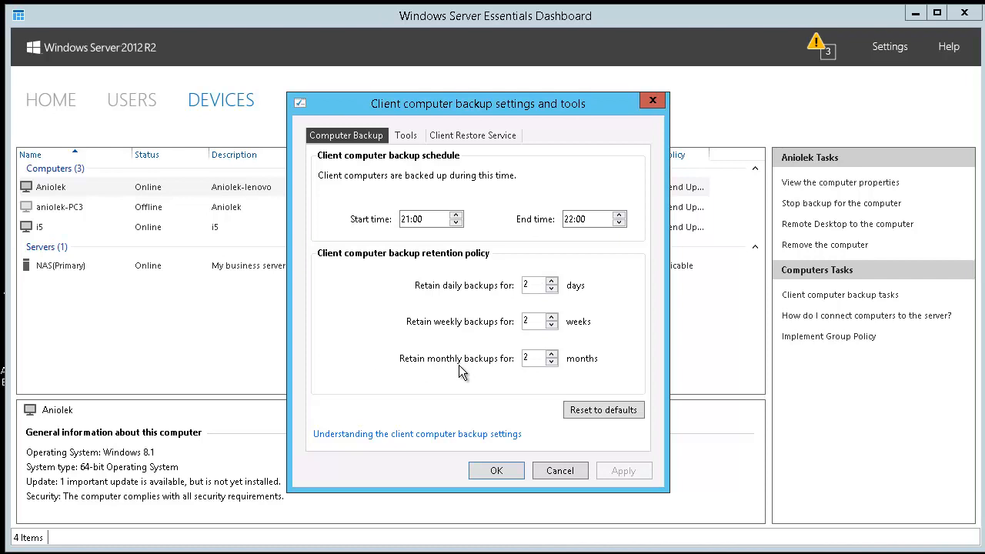
left_click(406, 136)
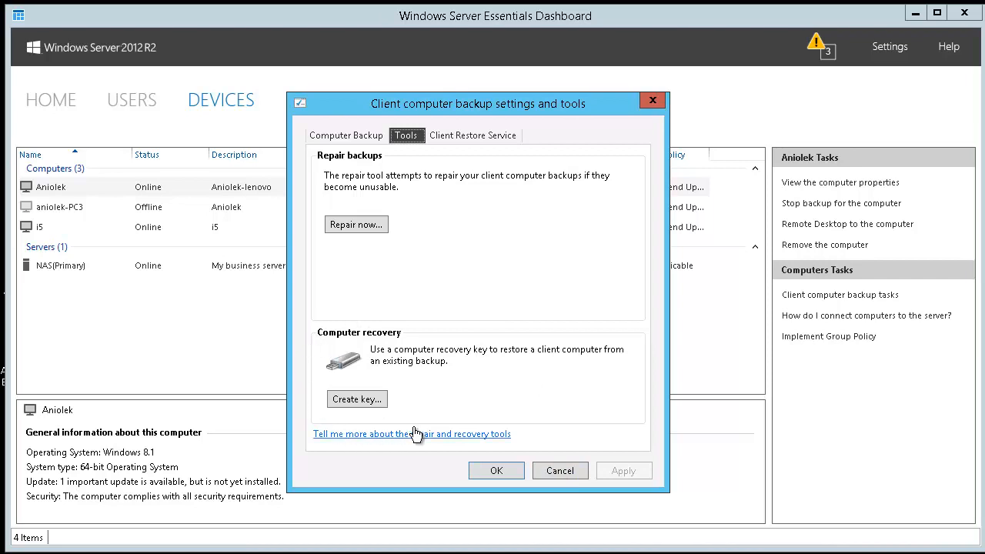
left_click(567, 472)
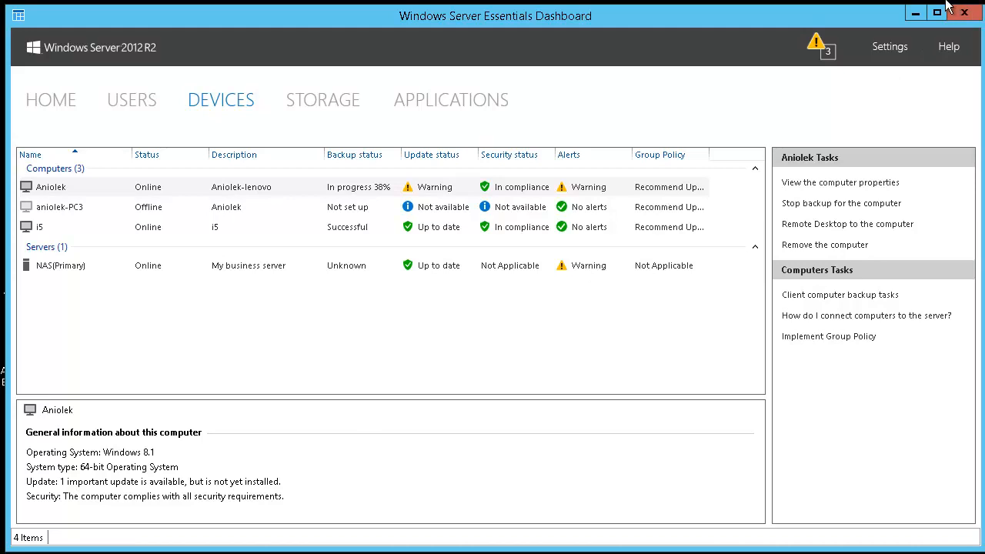
Disconnect the remote server session and switch to the Paint.NET backup notes
mouse_move(940, 2)
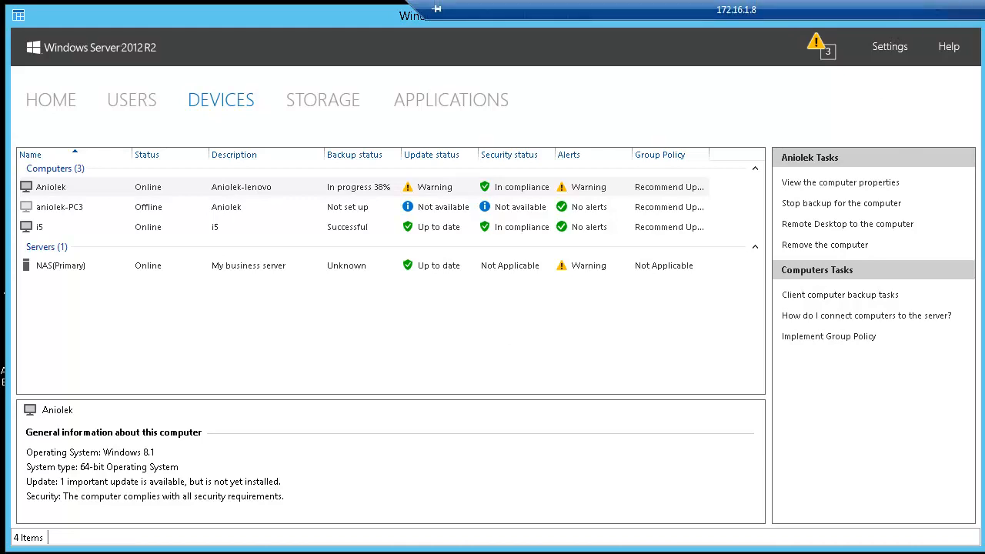
left_click(975, 7)
left_click(796, 477)
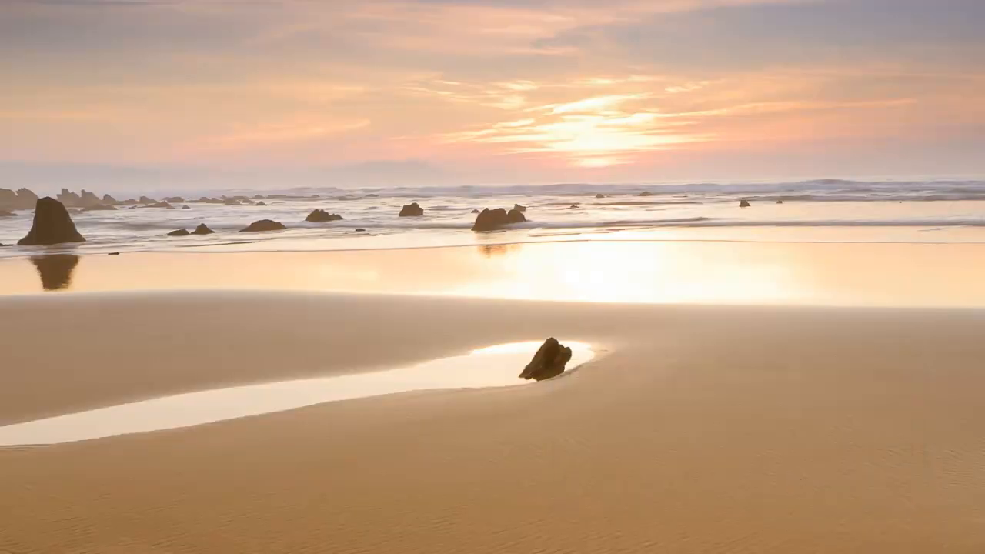
key("alt+Tab")
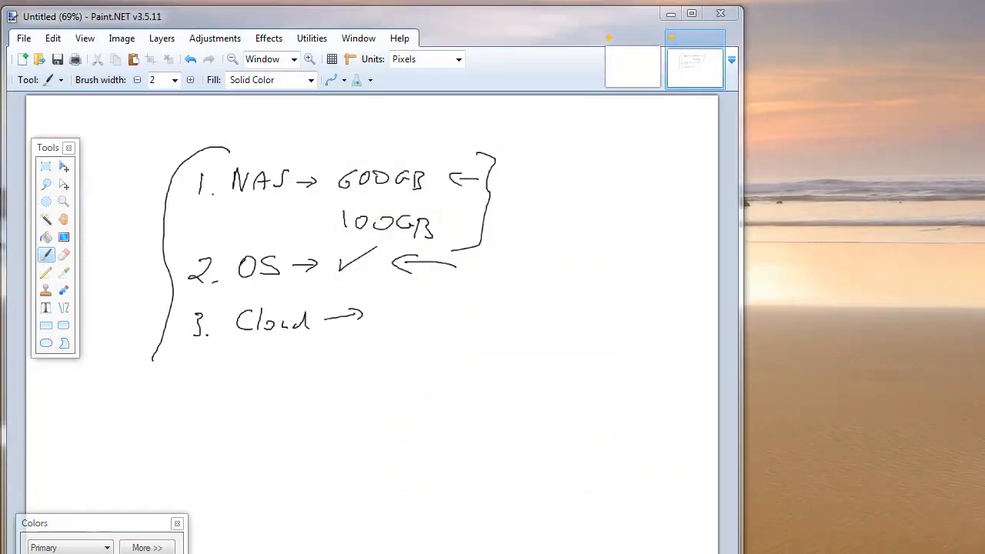
Bring the server Launchpad over the notes and open the Dashboard sign-in
key("alt+Tab")
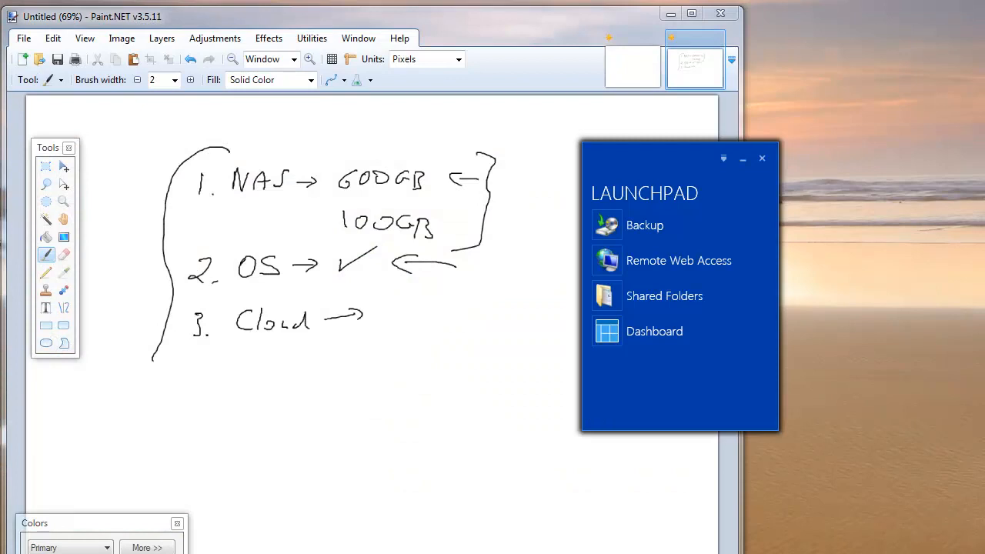
mouse_move(694, 154)
left_mouse_down()
mouse_move(541, 100)
mouse_move(395, 100)
mouse_move(456, 131)
left_mouse_up()
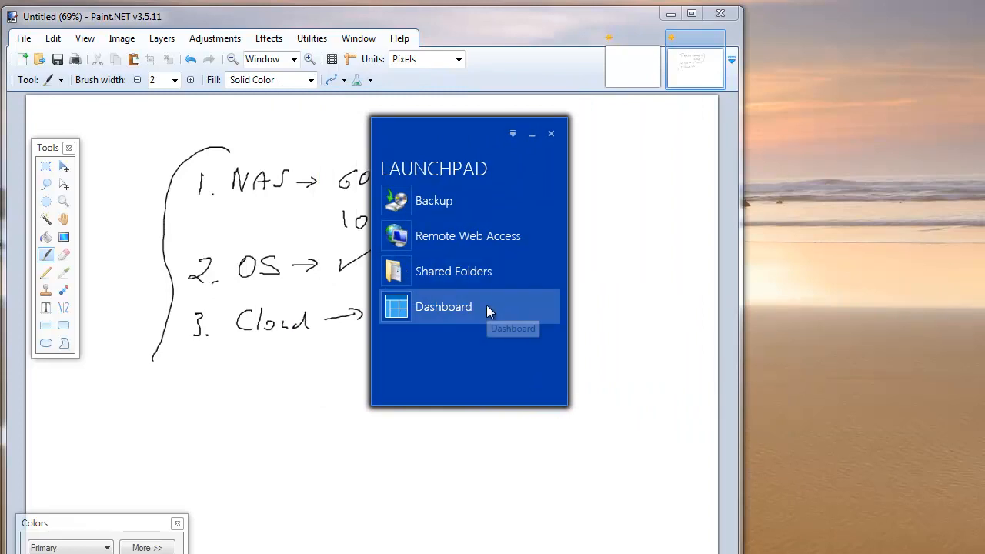
left_click(486, 306)
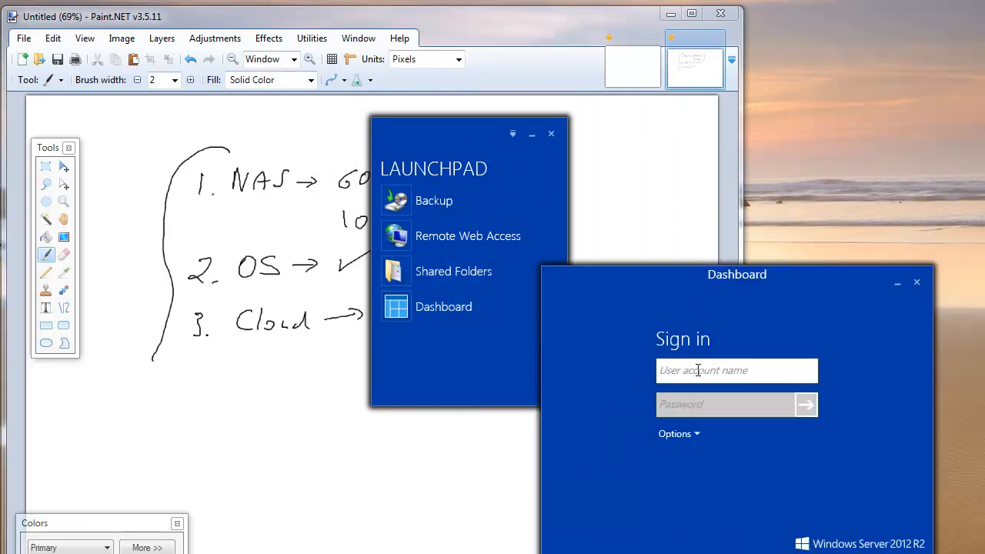
Sign in with the administrator account and password, then enlarge the Dashboard to fill the screen
type("admin")
key("Tab")
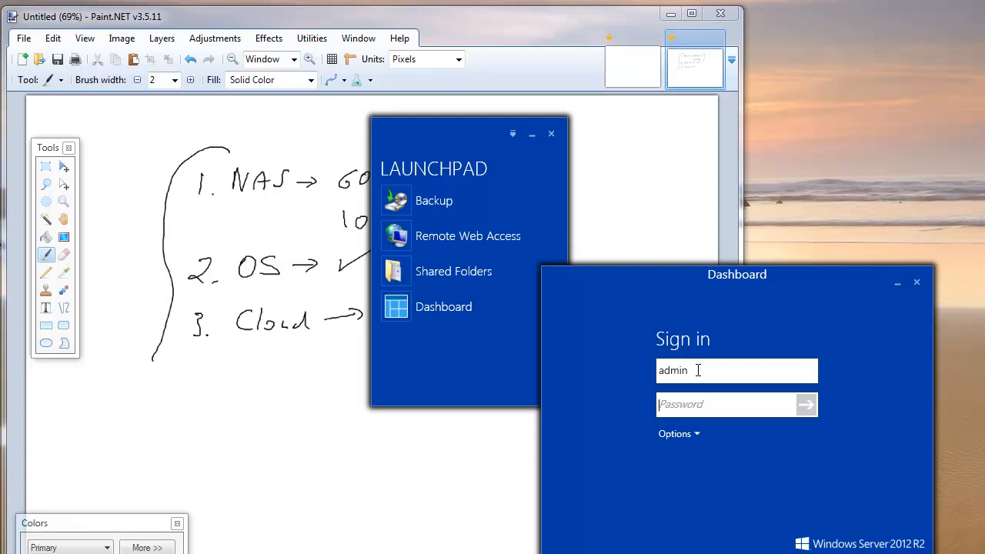
type("•••••••••")
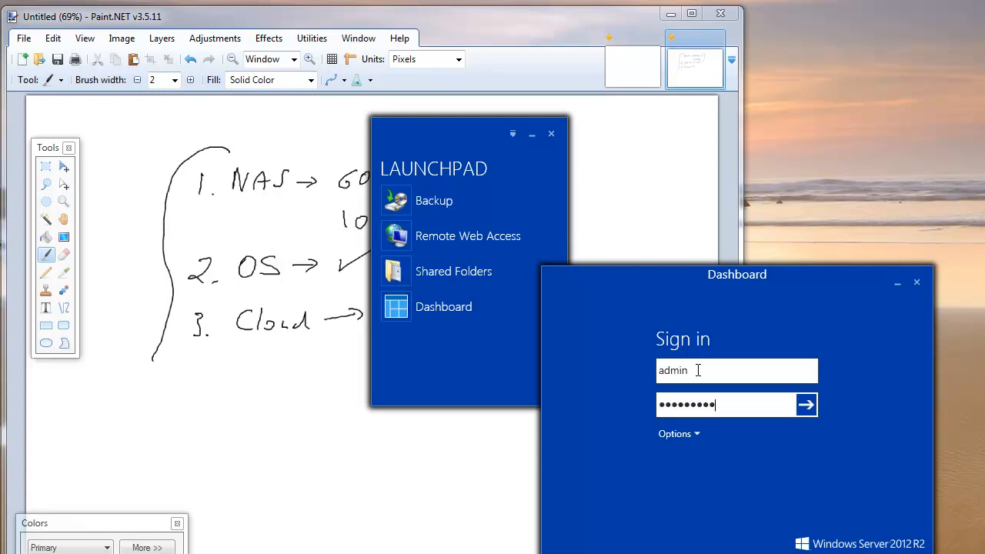
type("•")
key("Return")
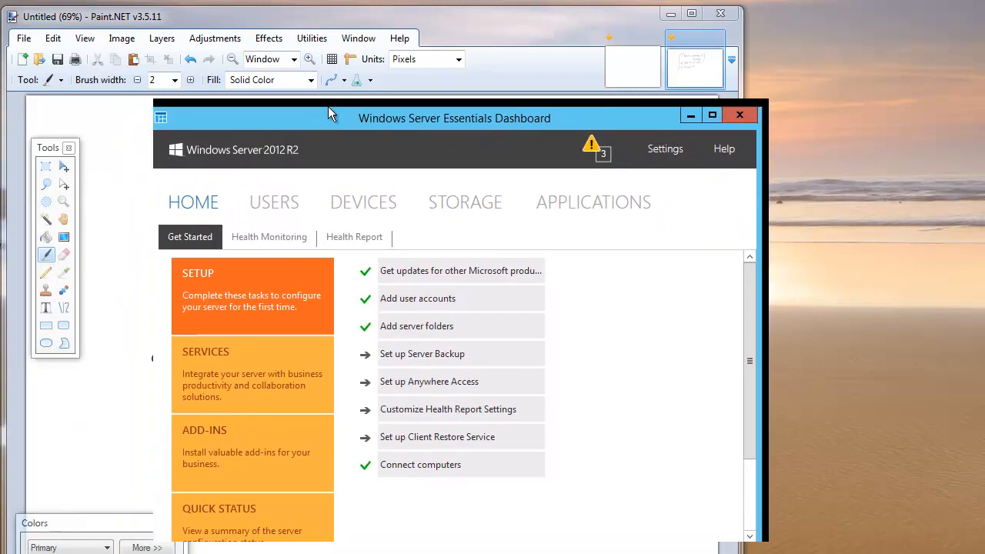
left_click_drag(328, 108, 176, 20)
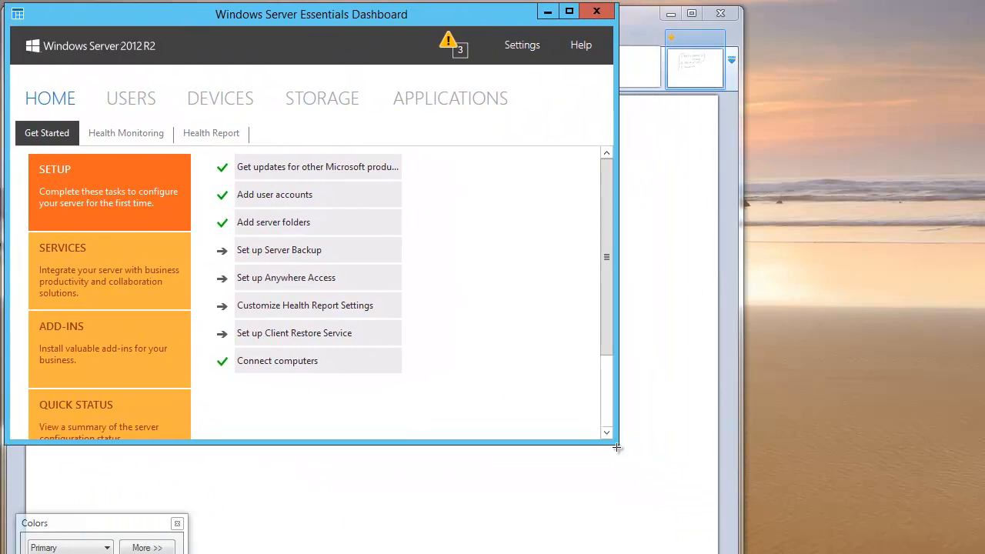
left_click_drag(616, 442, 978, 549)
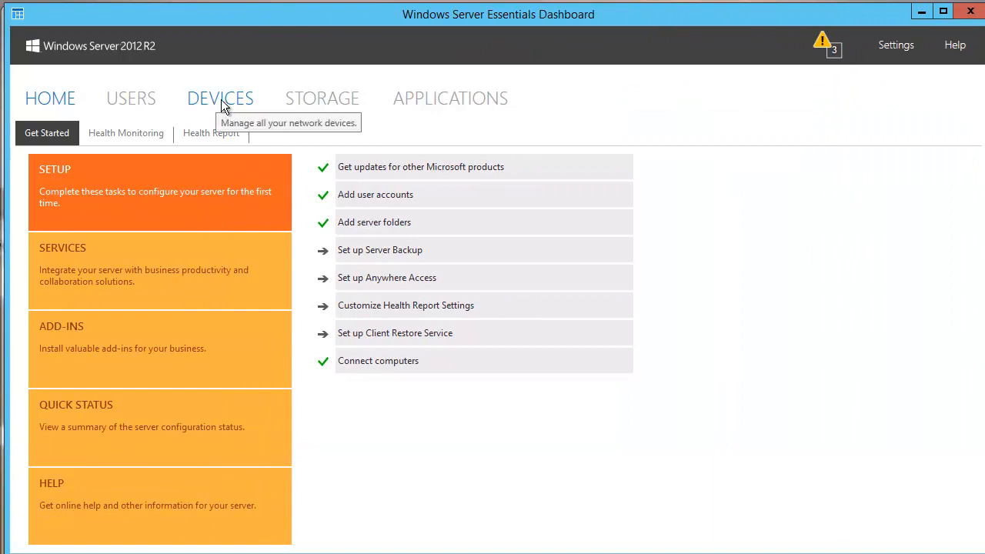
Start restoring files or folders for the offline aniolek-PC3 computer from the Devices list
left_click(247, 101)
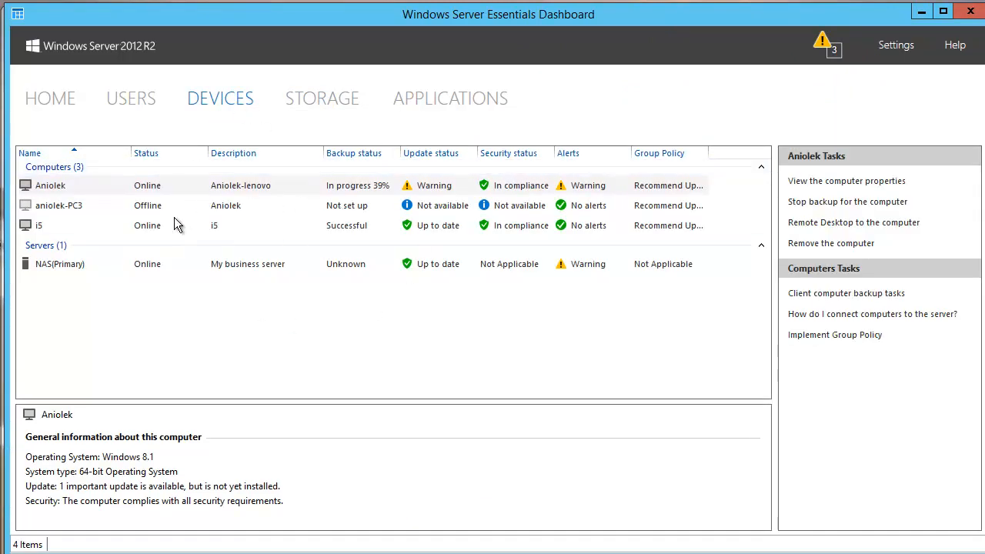
left_click(70, 206)
right_click(71, 206)
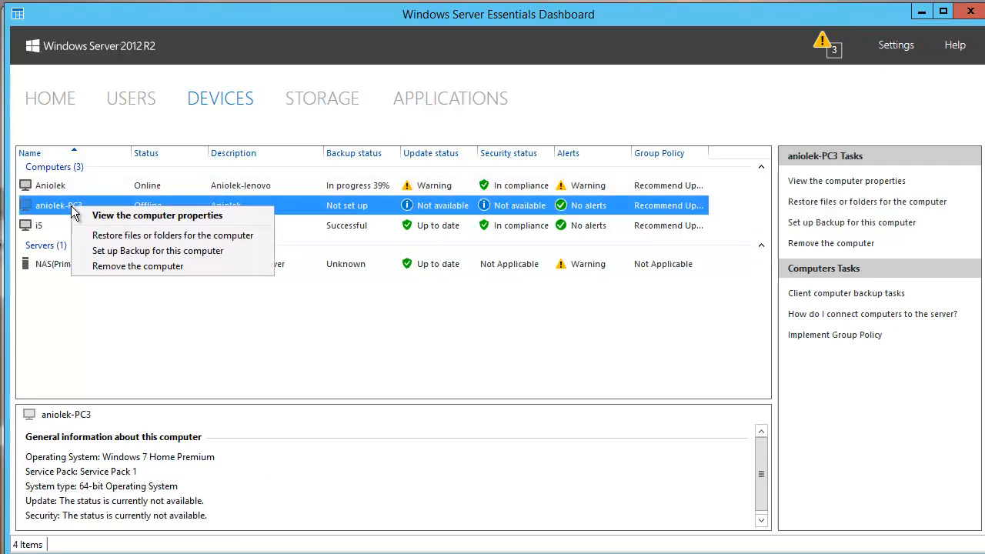
left_click(181, 237)
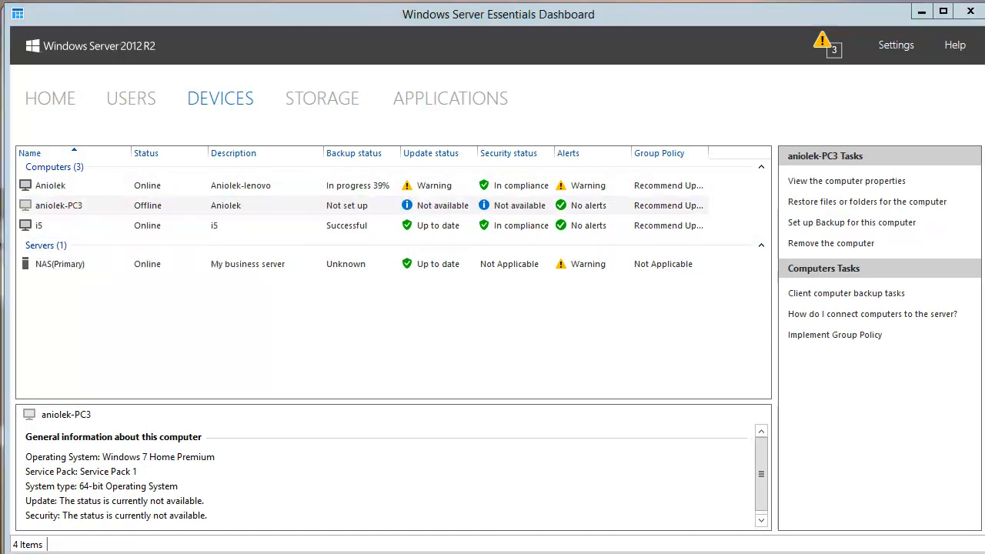
left_click_drag(680, 127, 673, 103)
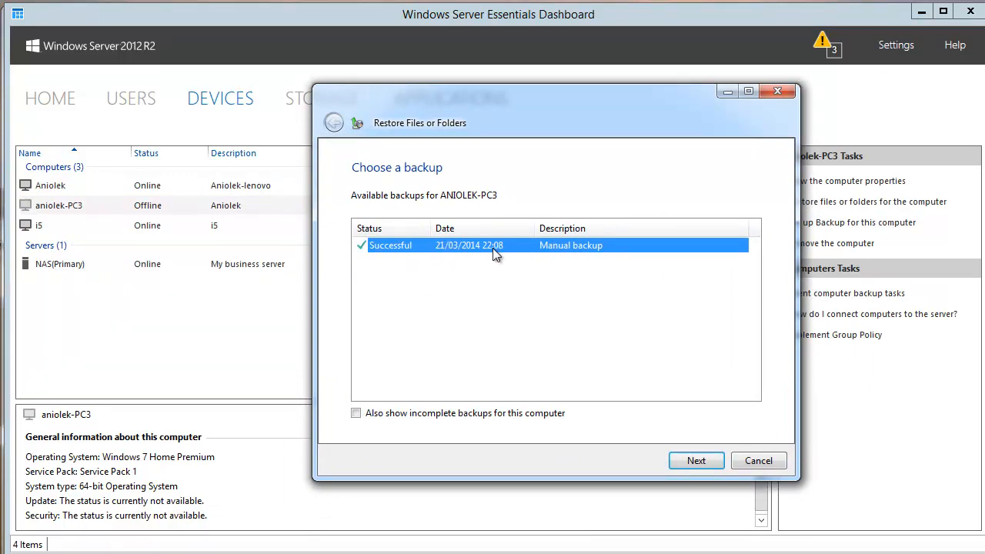
Choose the 21/03/2014 backup, then cancel the restore stuck waiting at 40%
left_click(697, 460)
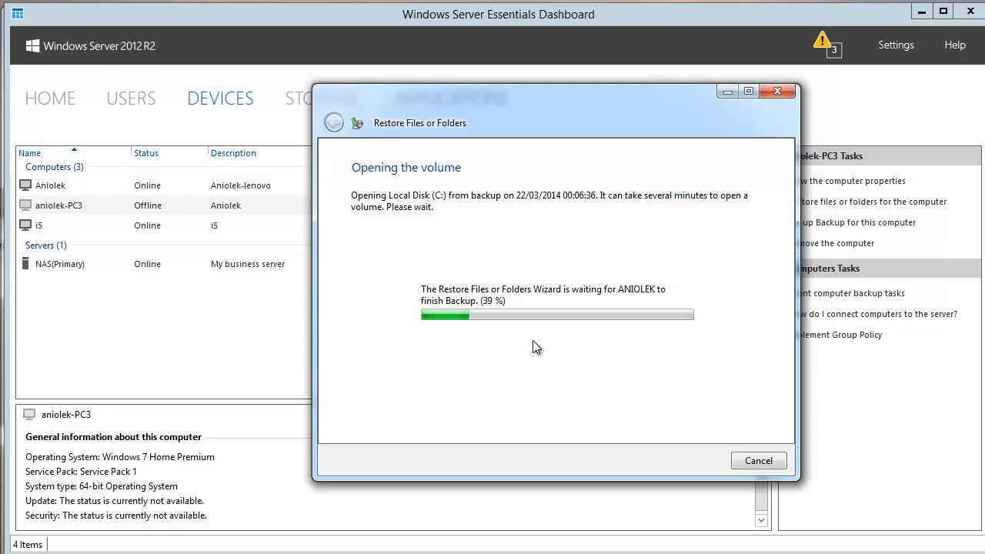
left_click_drag(523, 102, 617, 111)
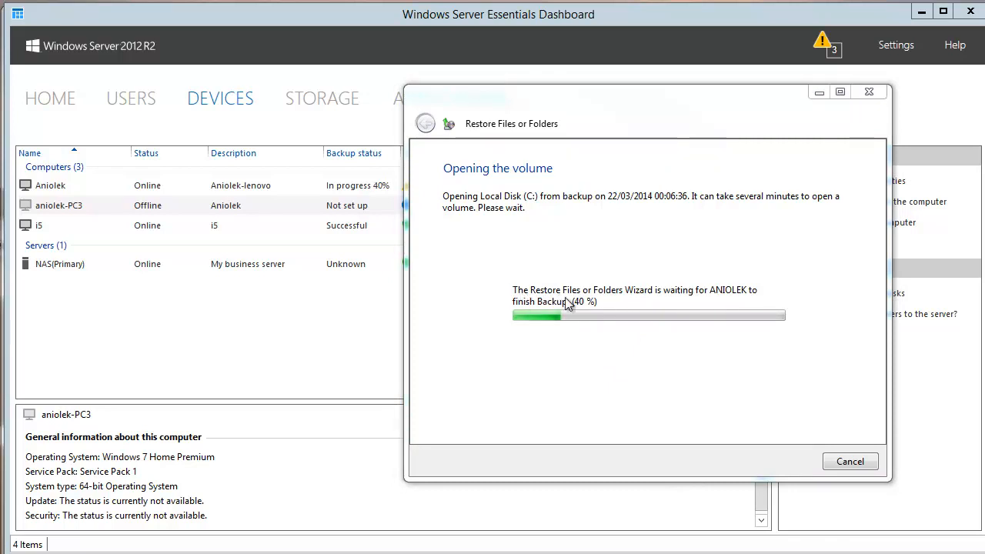
left_click(852, 463)
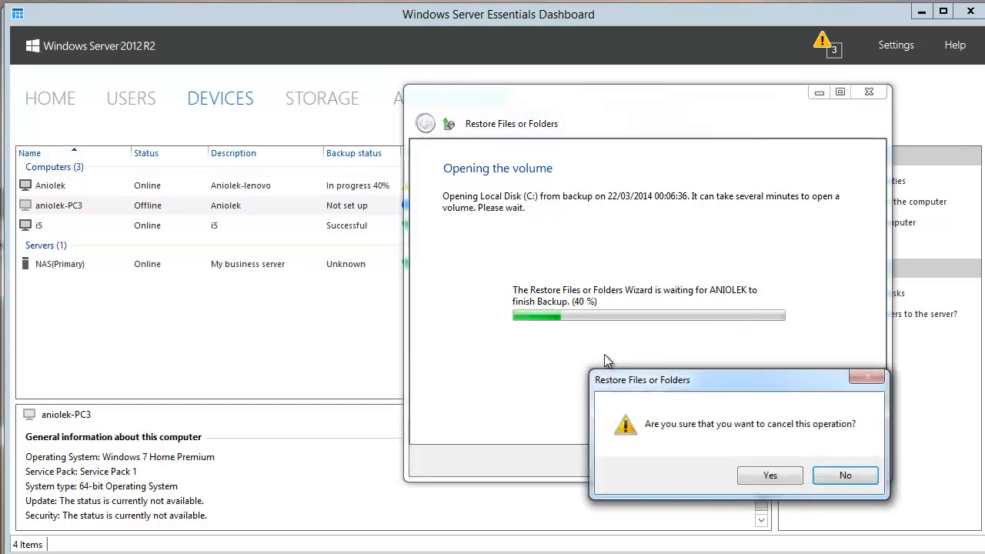
left_click(766, 475)
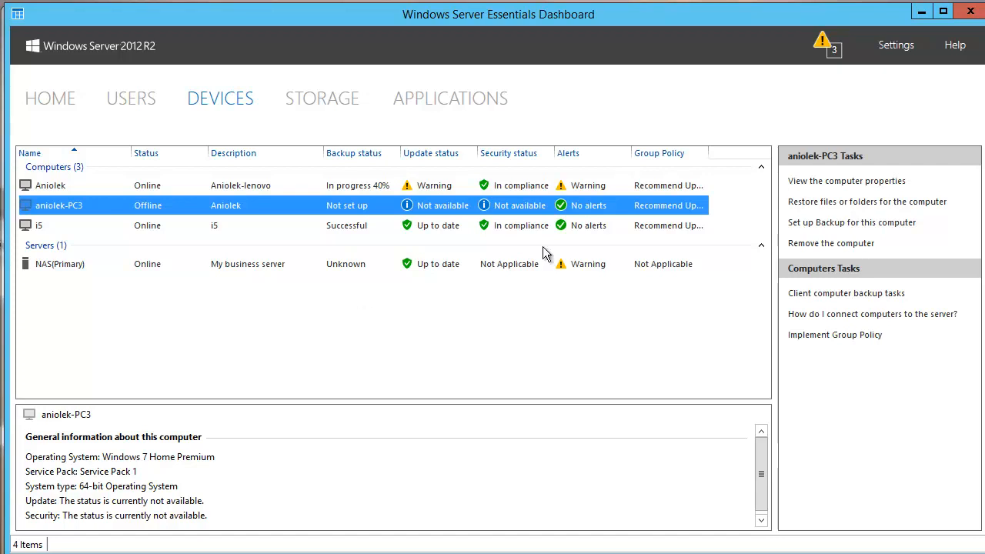
Close both the Dashboard window and the Launchpad panel
left_click(963, 13)
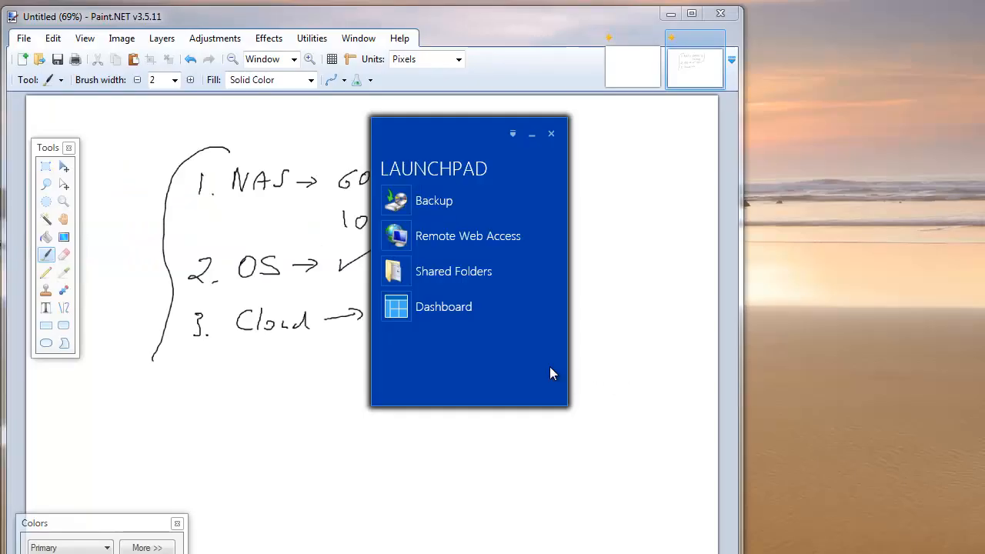
left_click(550, 135)
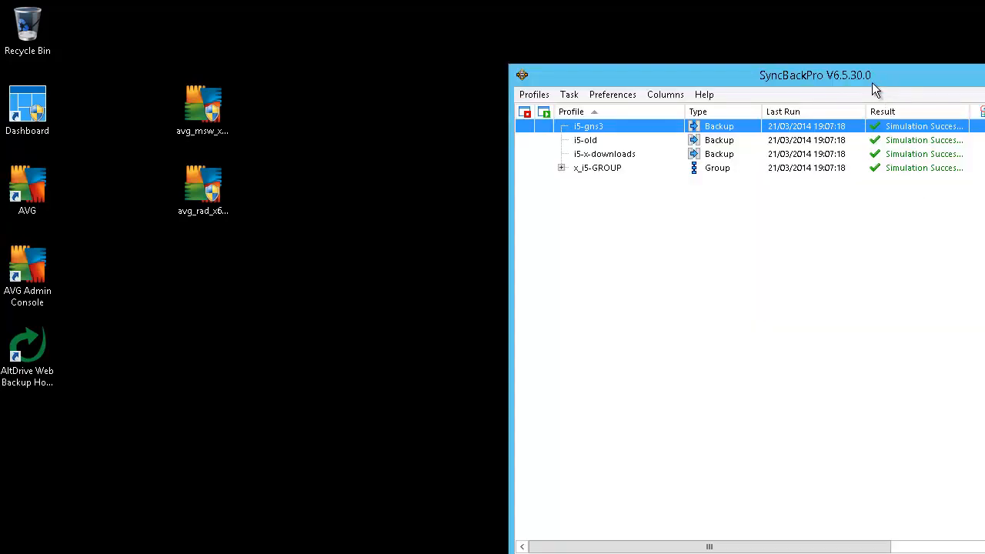
Move the SyncBackPro window from the right edge to the centre-left of the screen
left_click_drag(868, 84, 494, 70)
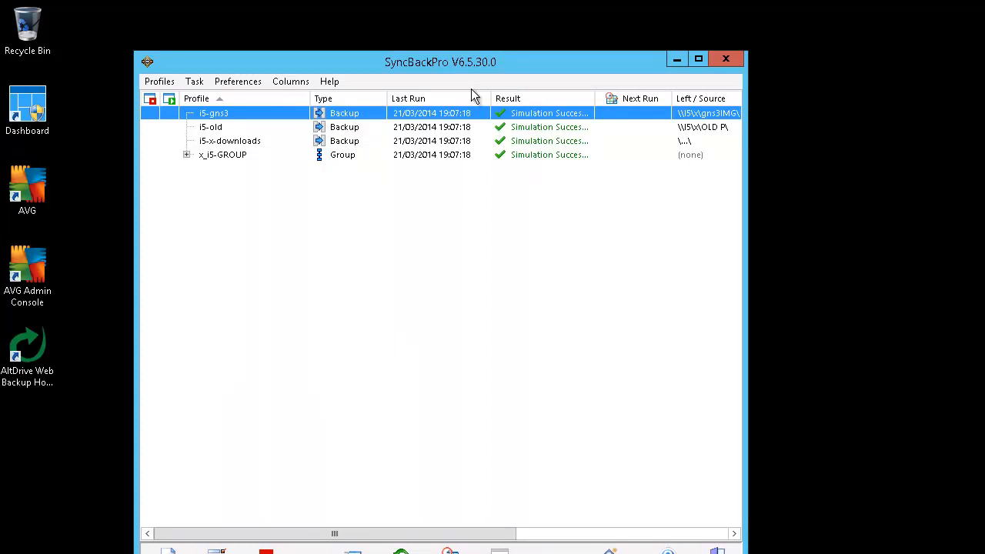
left_click_drag(410, 41, 410, 42)
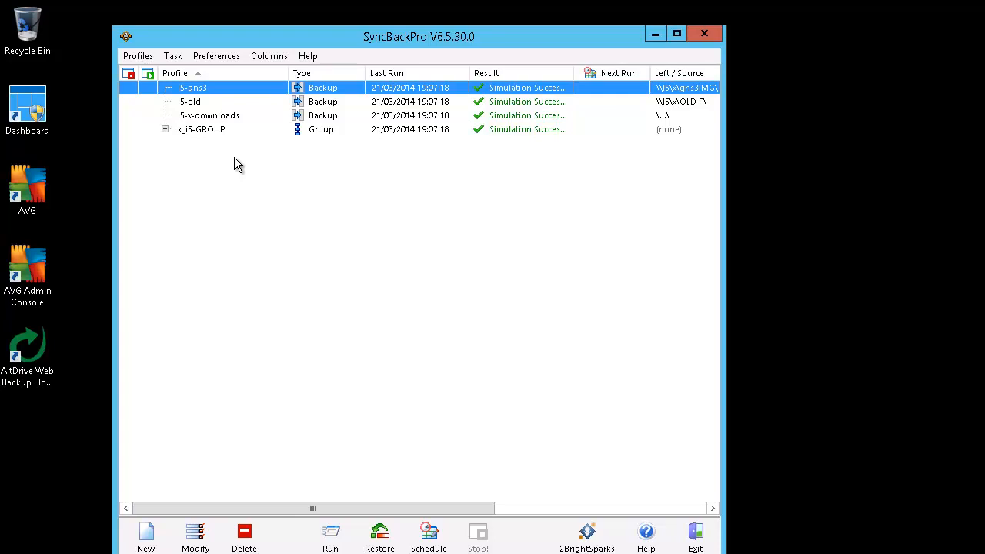
Open the i5-gns3 profile, check source \\I5\x\gns3IMG\ and destination C:\ServerFolders\I5\gns3\, then view Cloud settings
right_click(206, 92)
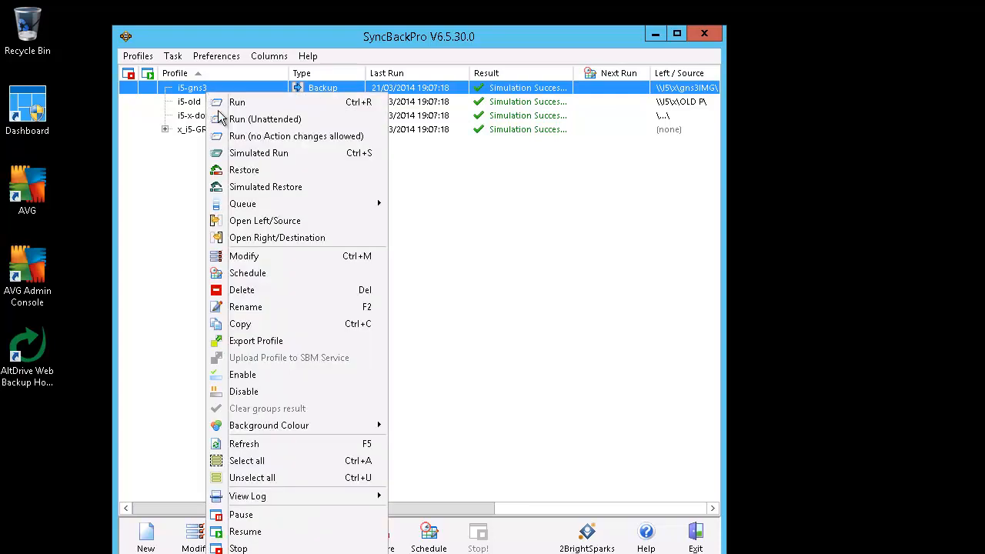
left_click(270, 249)
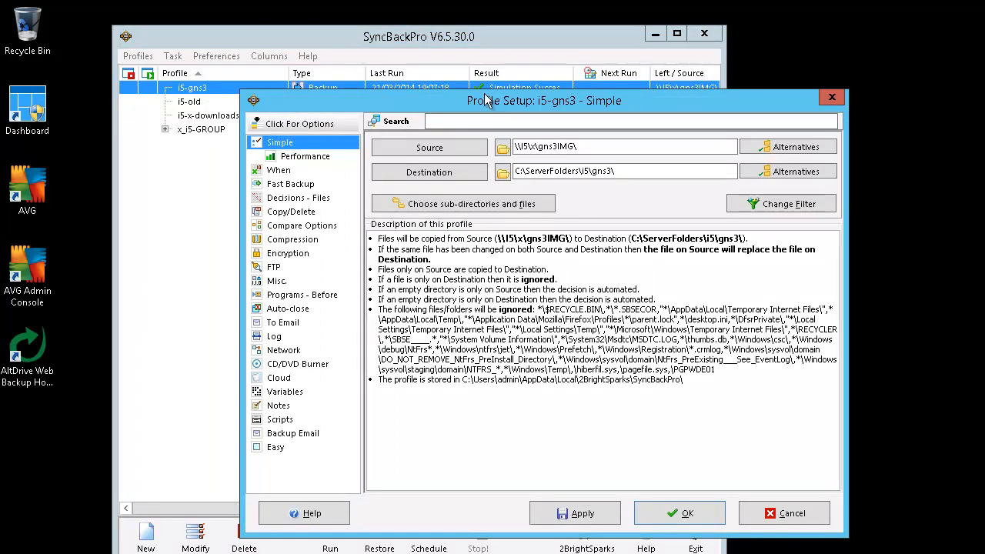
left_click_drag(487, 100, 395, 51)
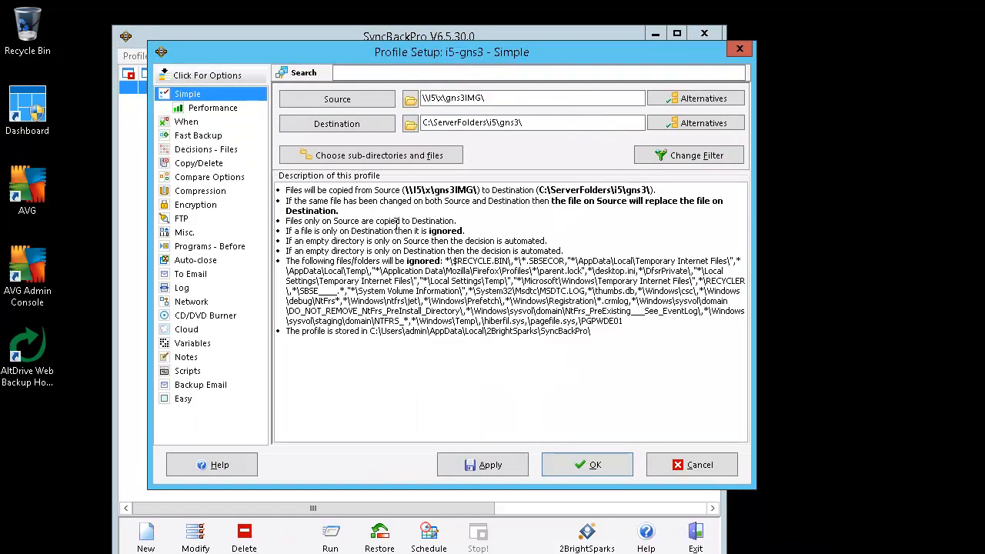
double_click(508, 98)
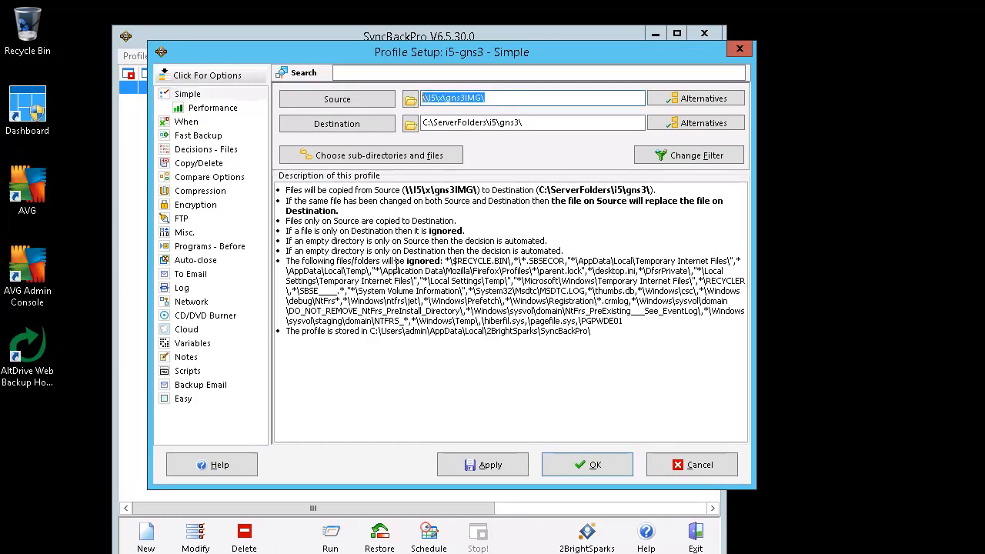
double_click(538, 123)
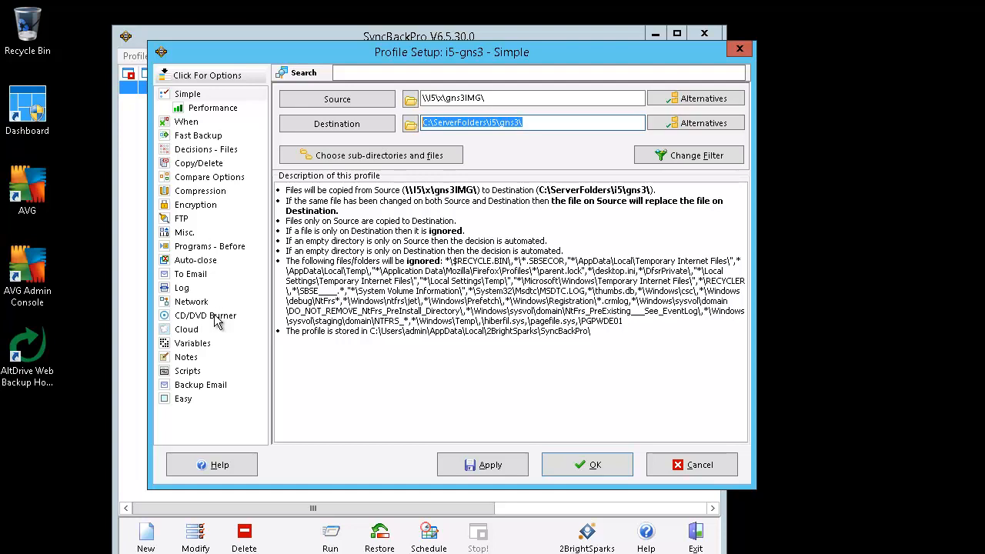
left_click(192, 331)
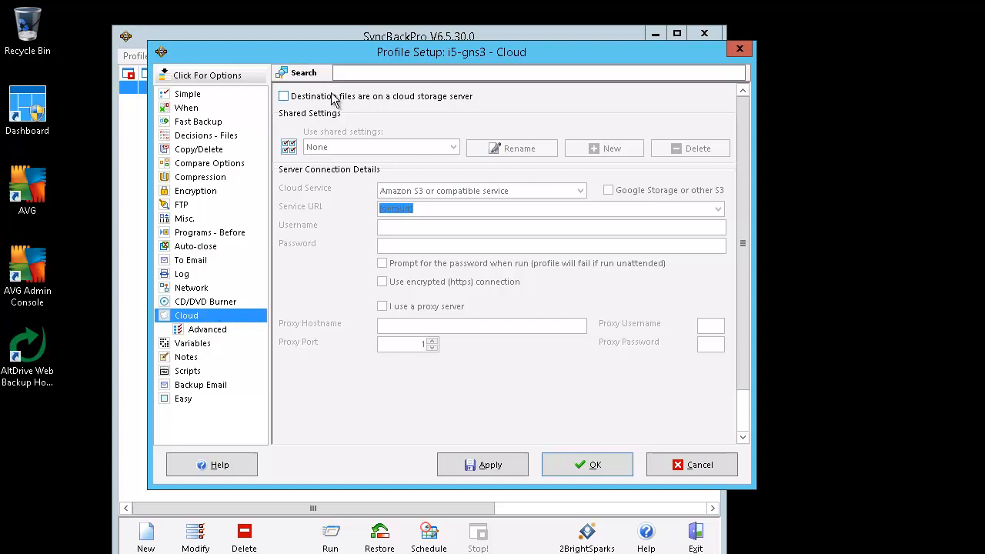
Try a cloud-storage destination with Amazon S3, then untick it and cancel the profile setup unsaved
left_click(284, 96)
left_click(545, 191)
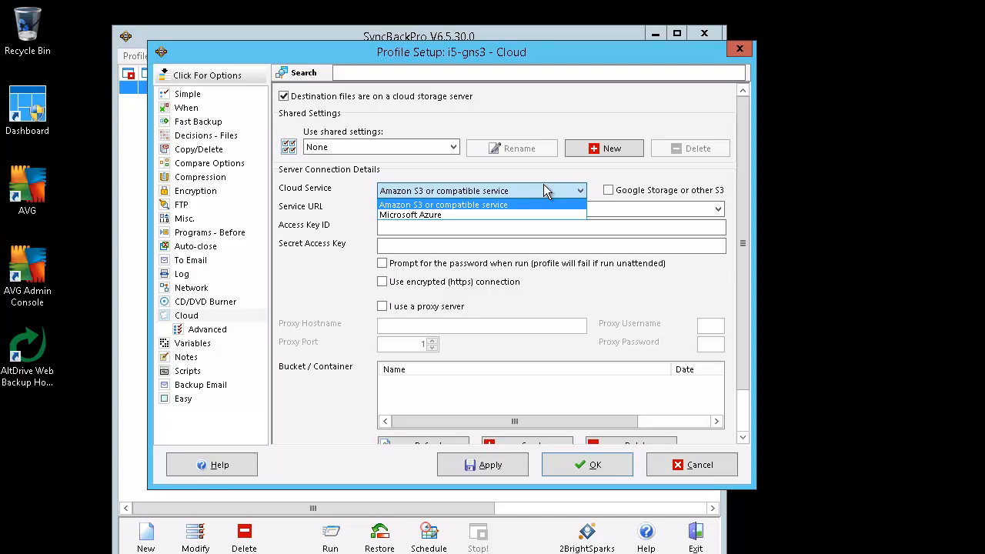
left_click(545, 190)
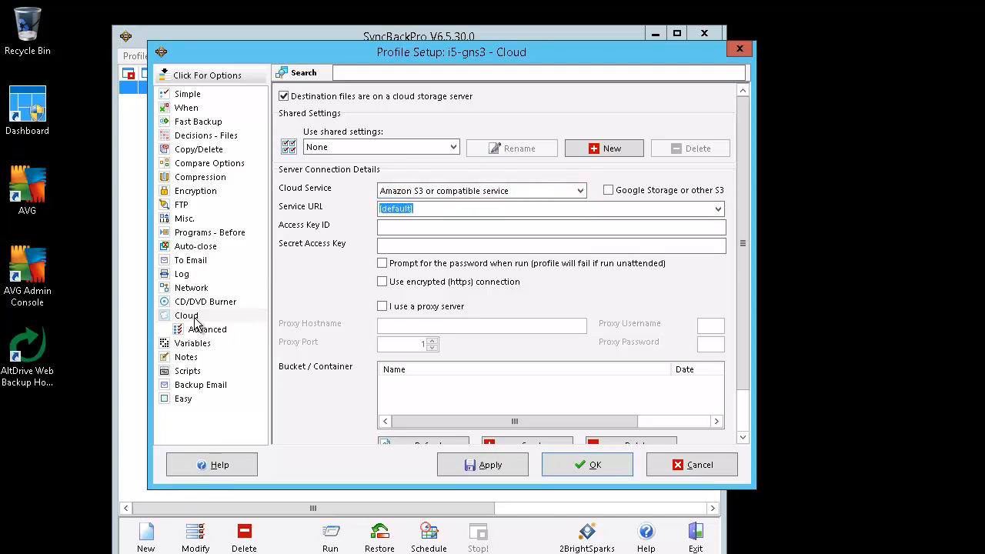
left_click(323, 97)
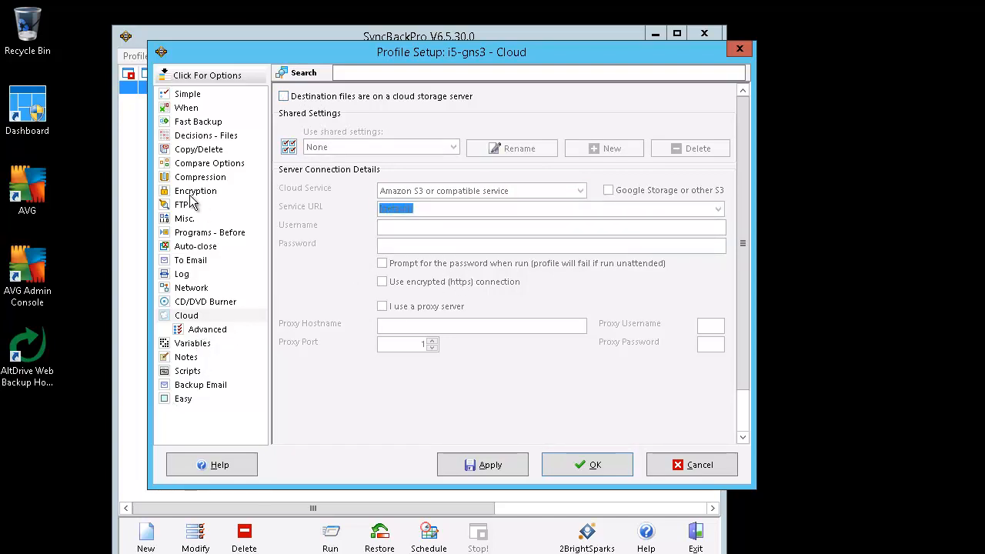
left_click(713, 467)
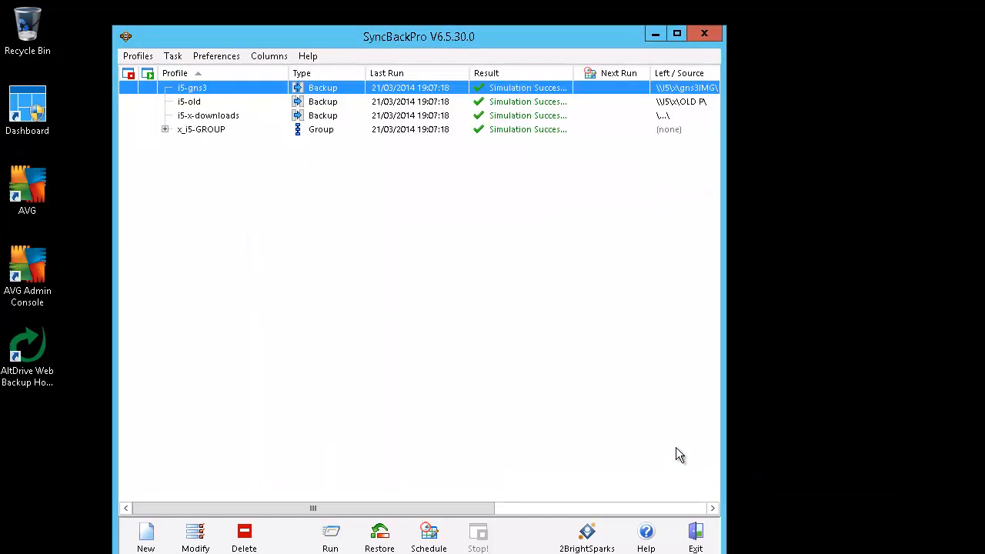
Expand x_i5-GROUP to see its three profiles, collapse it, then select the AltDrive Web Backup shortcut
left_click(194, 134)
left_click(165, 130)
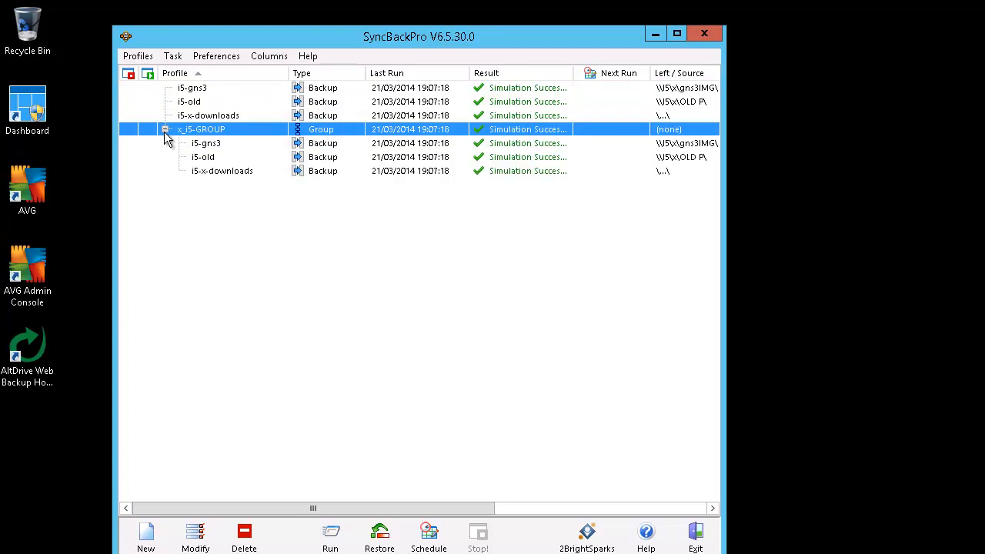
left_click(165, 130)
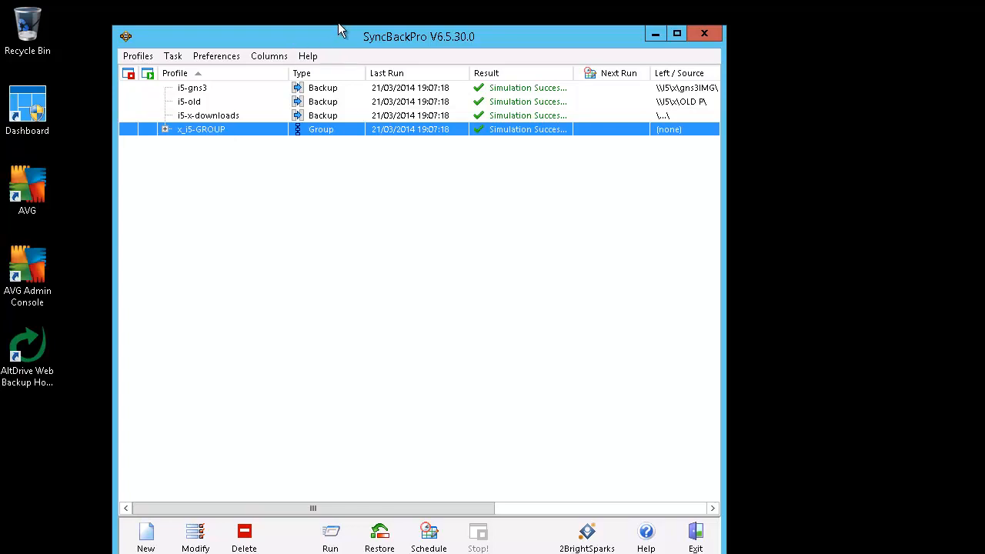
left_click_drag(343, 37, 342, 29)
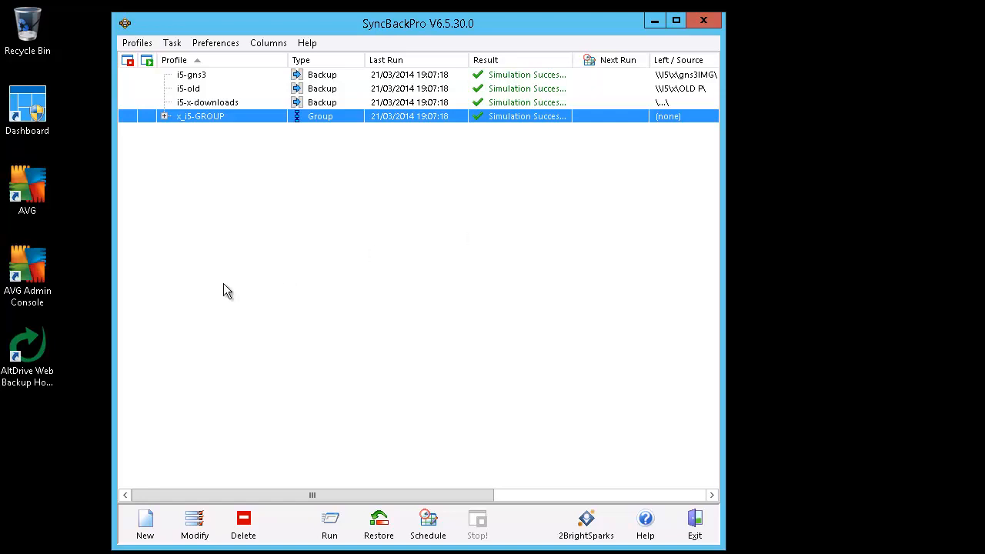
left_click(28, 356)
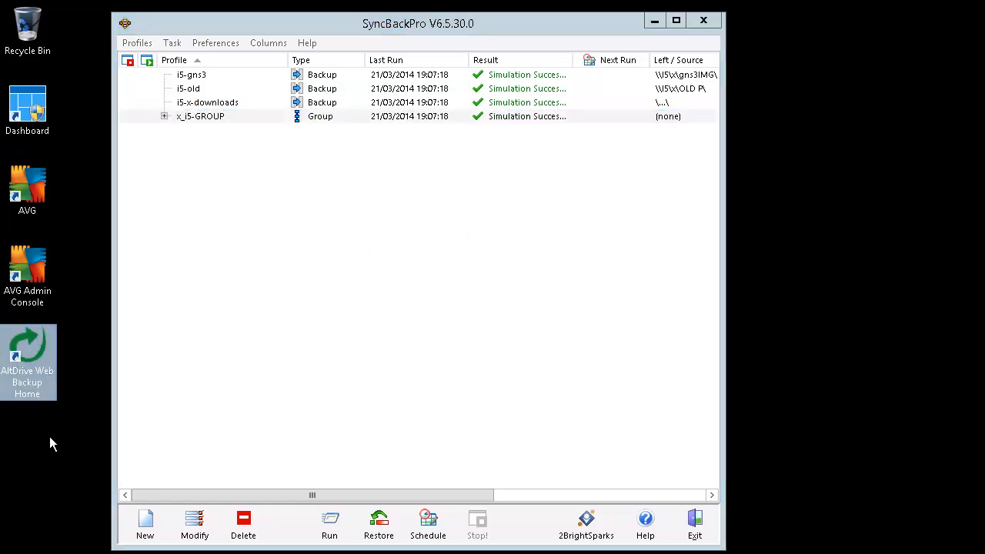
Launch AltDrive Web Backup Home, check its empty Backup Status window, and close it
double_click(28, 362)
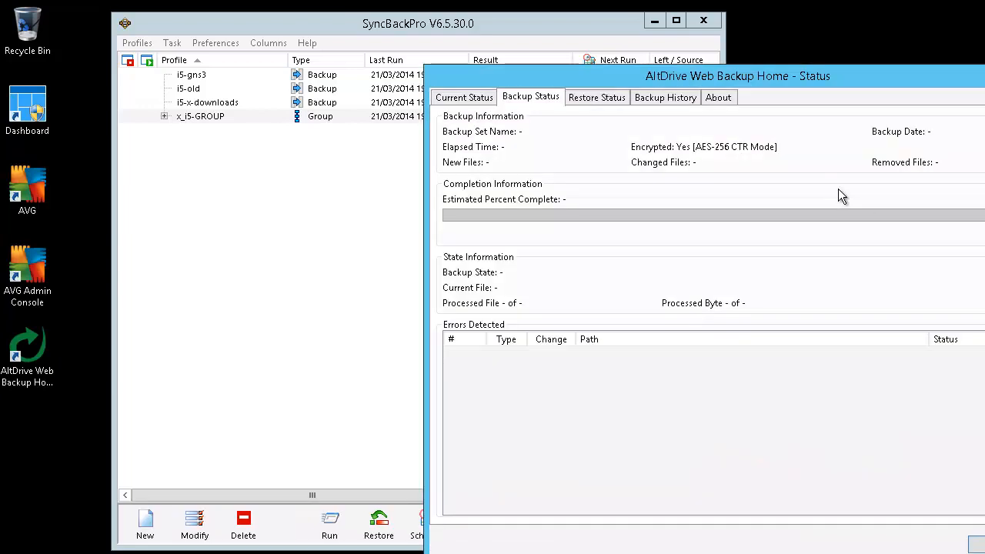
left_click_drag(819, 78, 507, 16)
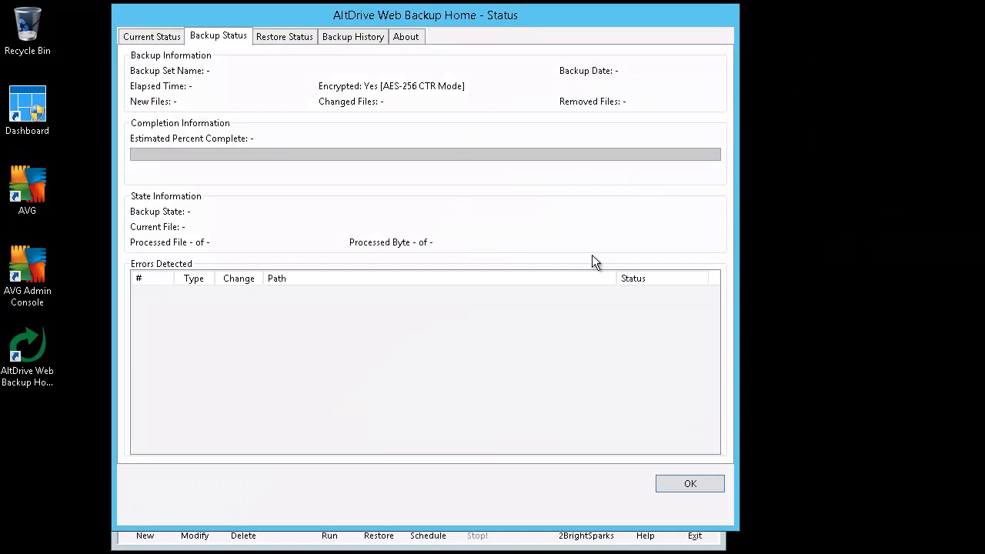
left_click_drag(567, 18, 568, 37)
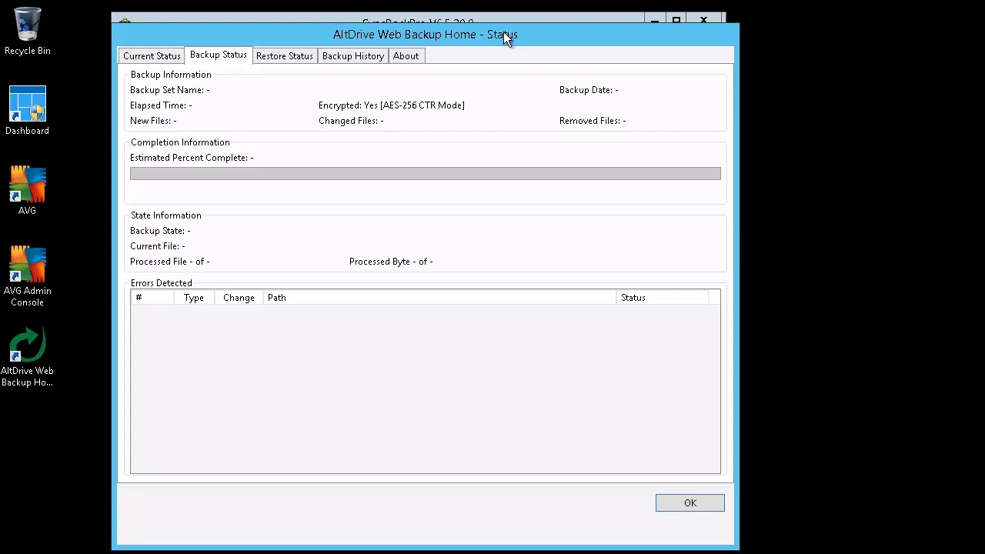
left_click(700, 508)
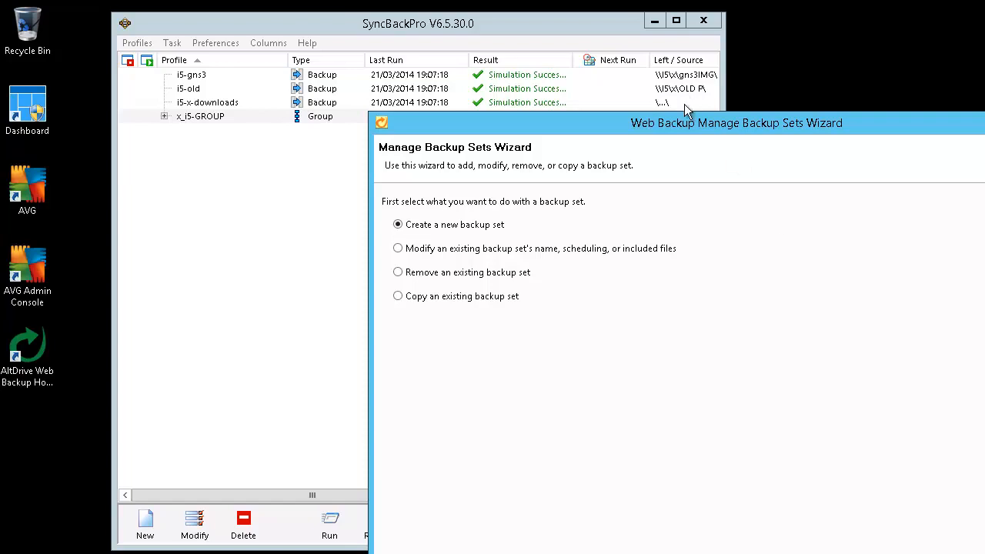
Step through NAS_Set1 in Modify mode, reviewing its folders and weekly Saturday schedule, then cancel unchanged
left_click_drag(764, 127, 544, 48)
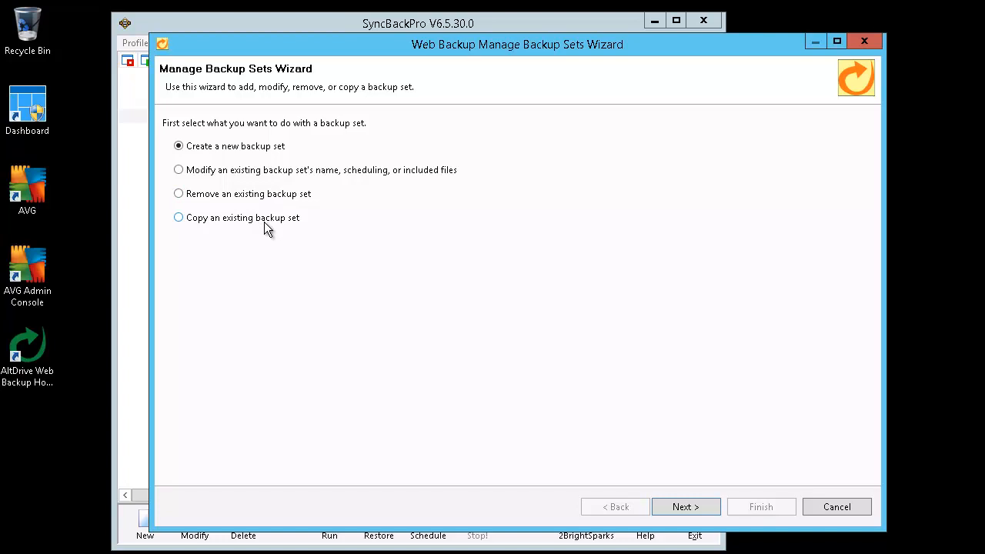
left_click(265, 174)
left_click(665, 509)
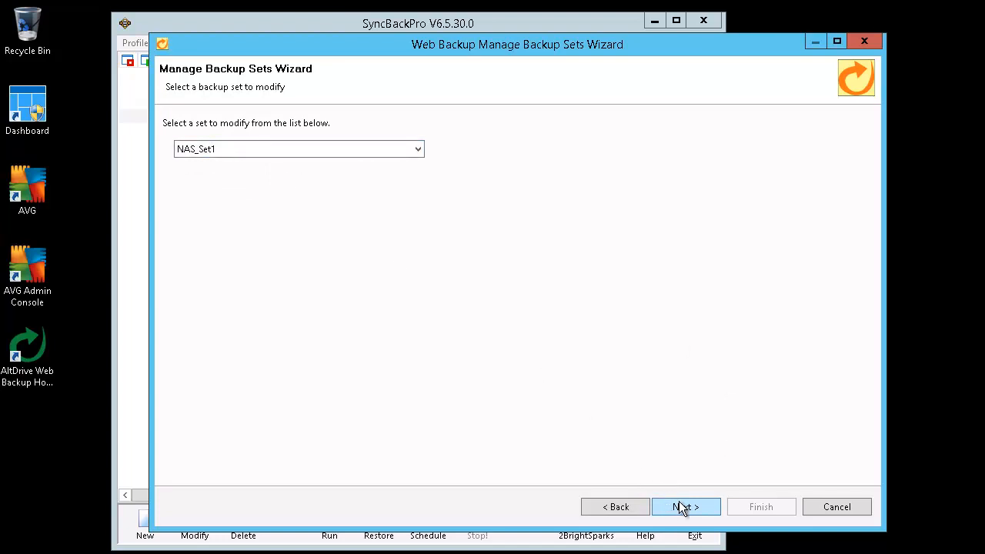
left_click(680, 508)
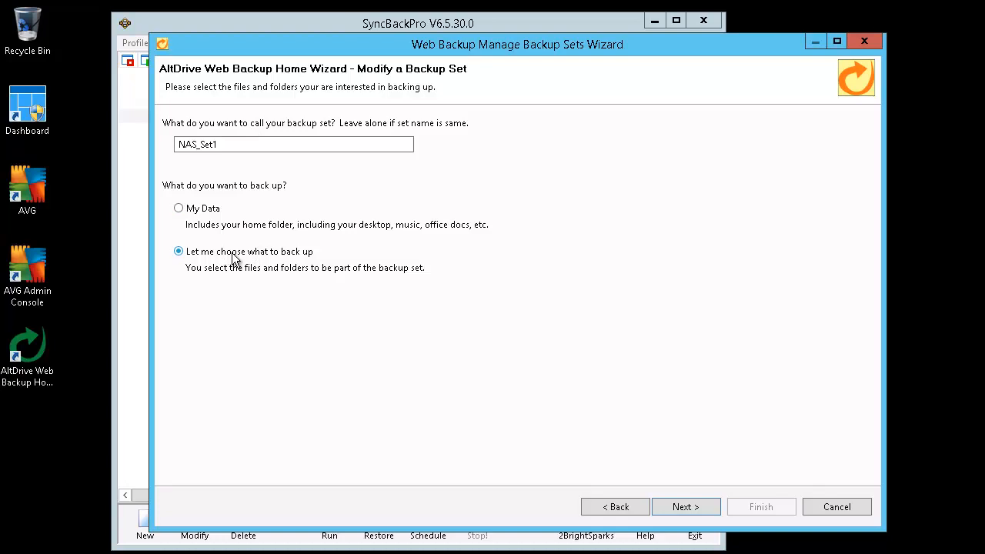
left_click(682, 507)
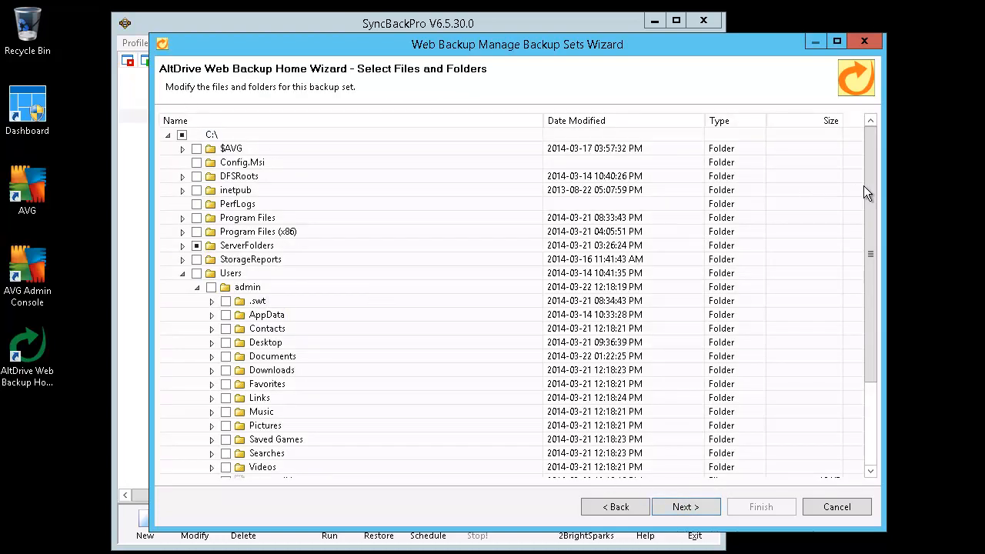
left_click_drag(865, 186, 882, 348)
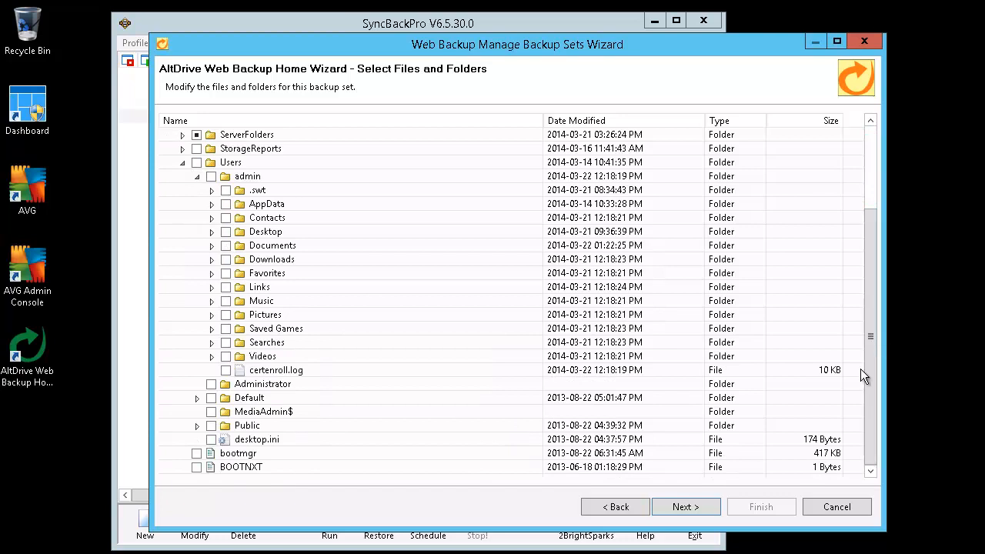
left_click(685, 507)
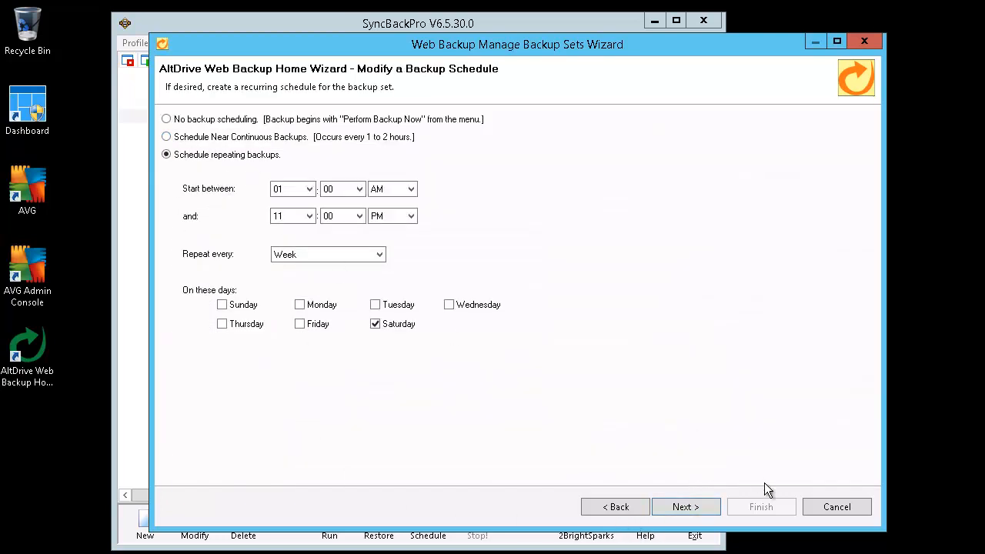
left_click(687, 512)
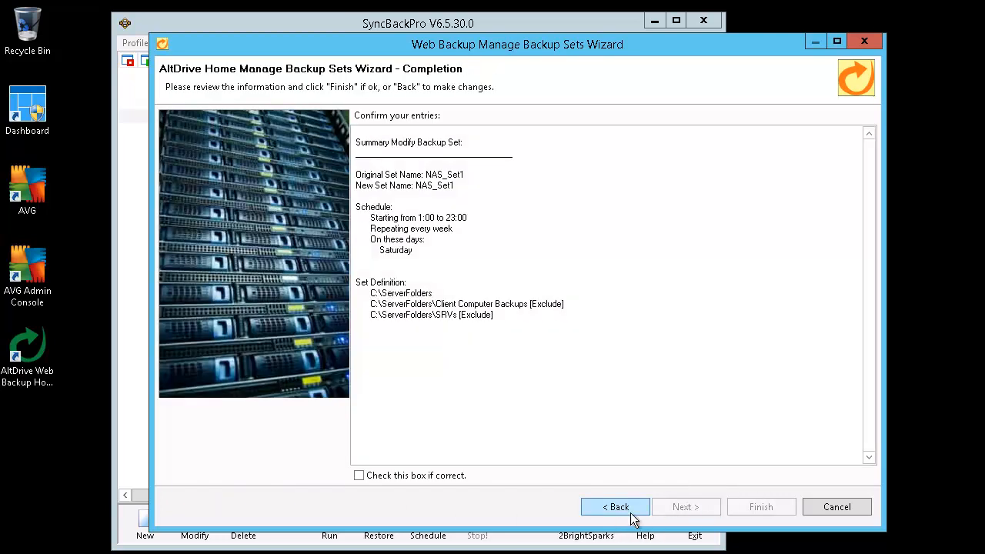
left_click(829, 509)
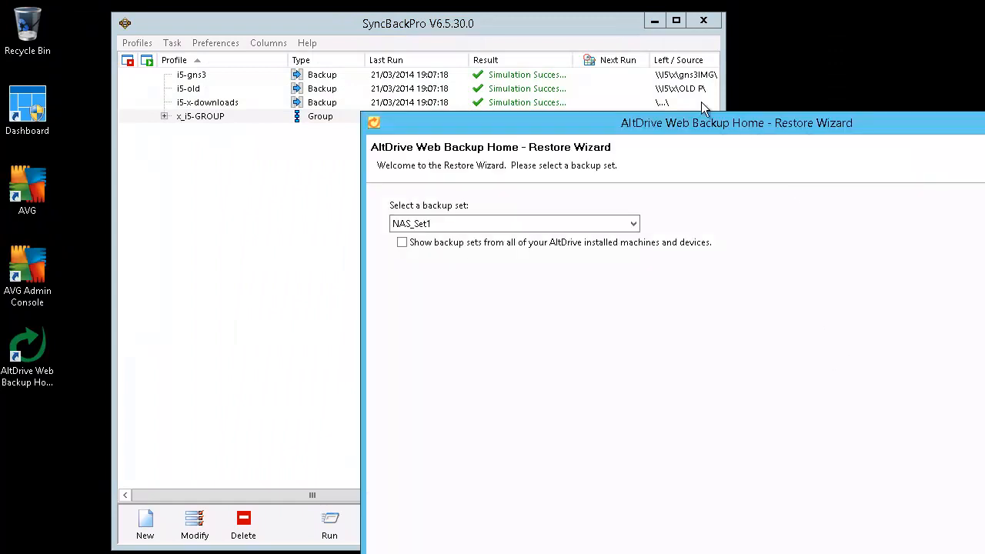
Pick NAS_Set1's 21 March backup, tick bookmarks-bkp-032014.html under ServerFolders, and start restoring to Desktop
left_click_drag(754, 130, 506, 41)
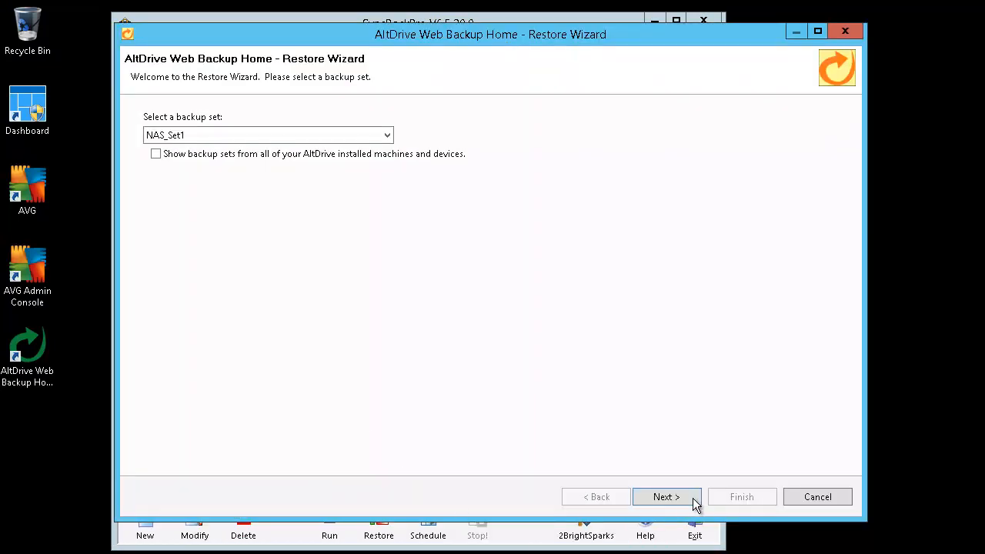
left_click(689, 498)
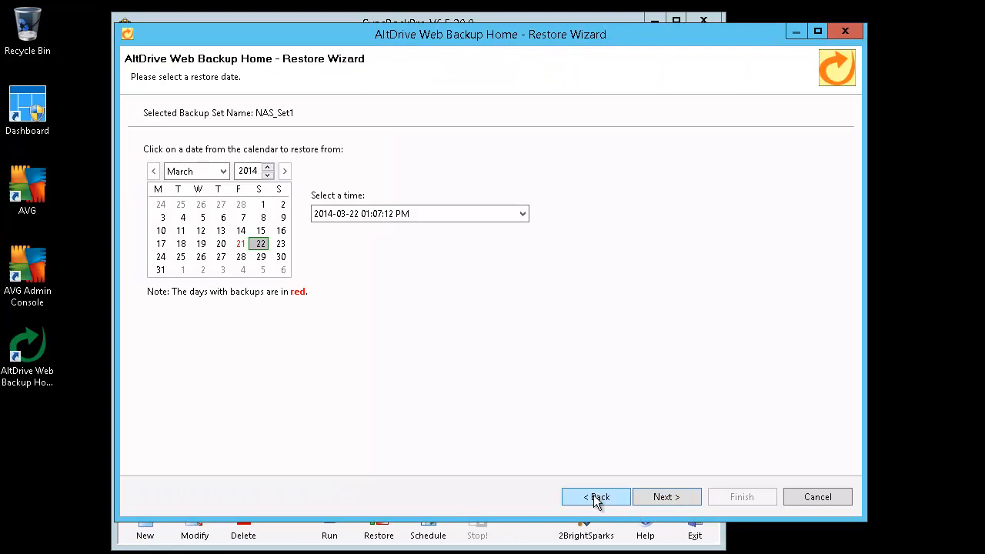
left_click(241, 244)
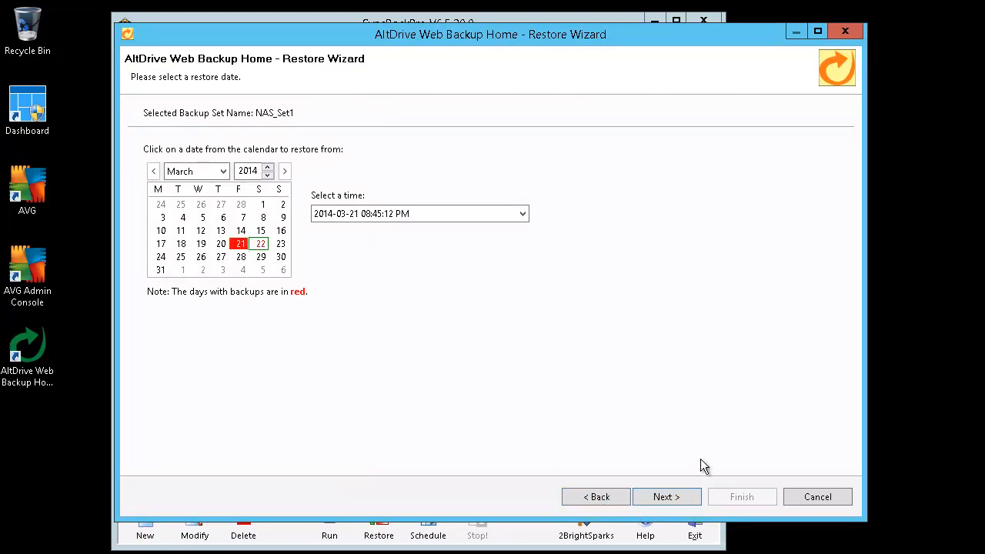
left_click(675, 495)
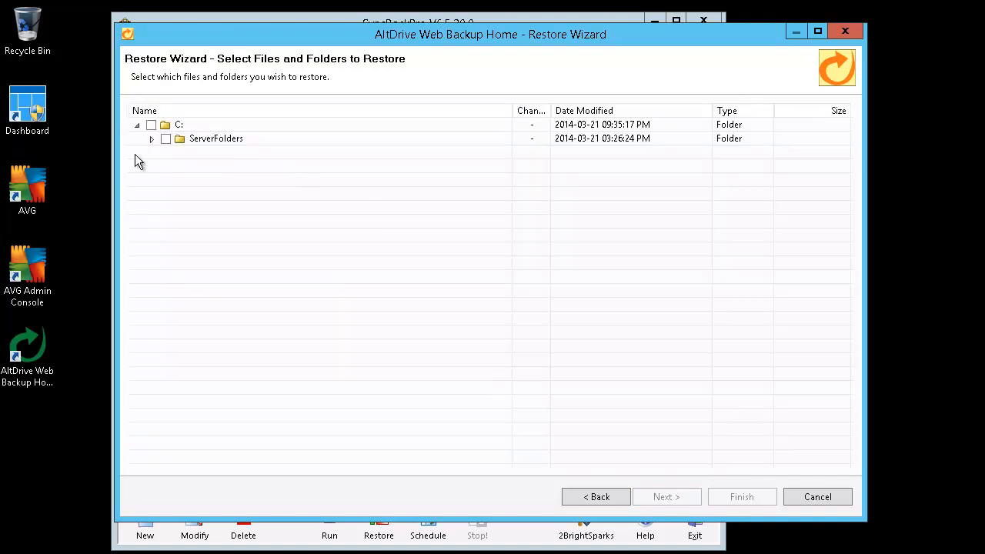
left_click(151, 139)
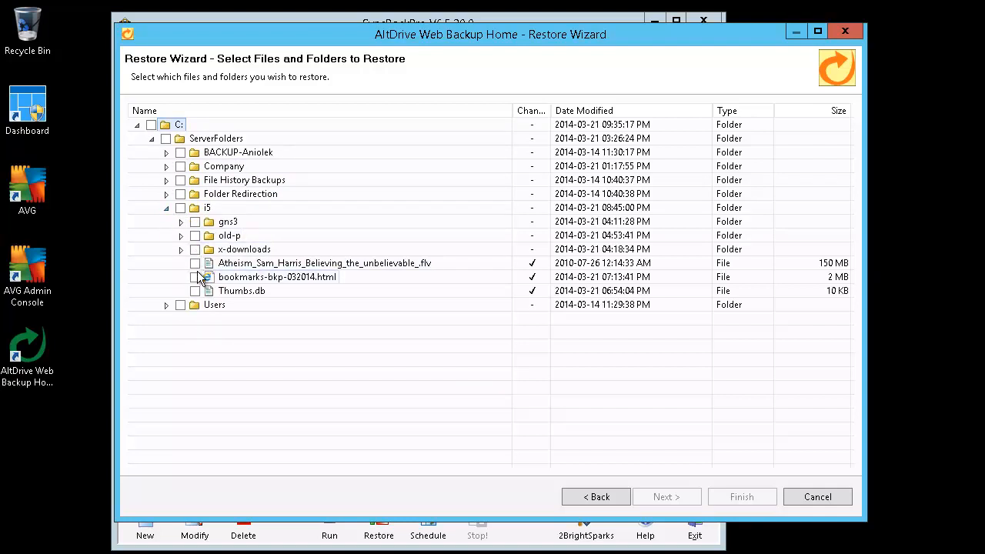
left_click(196, 276)
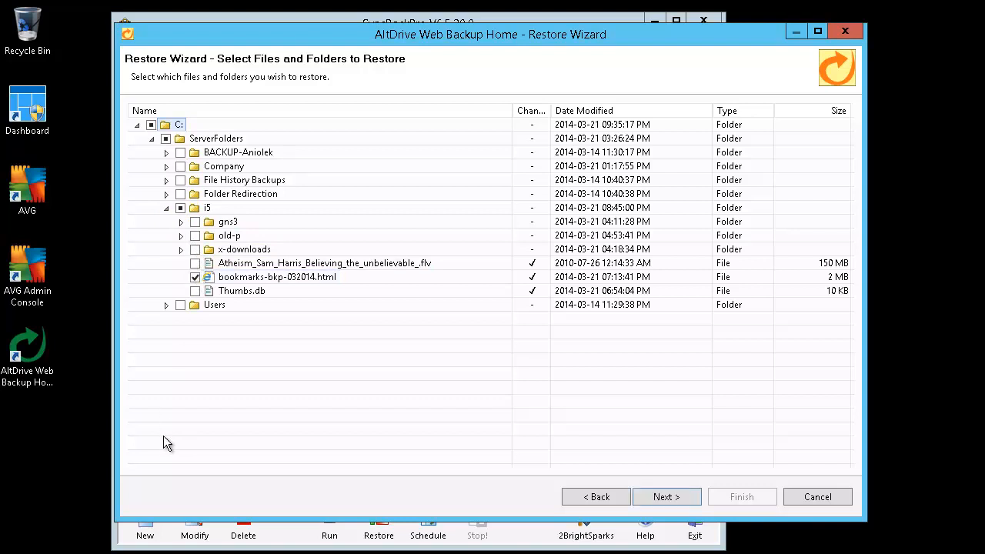
left_click(680, 497)
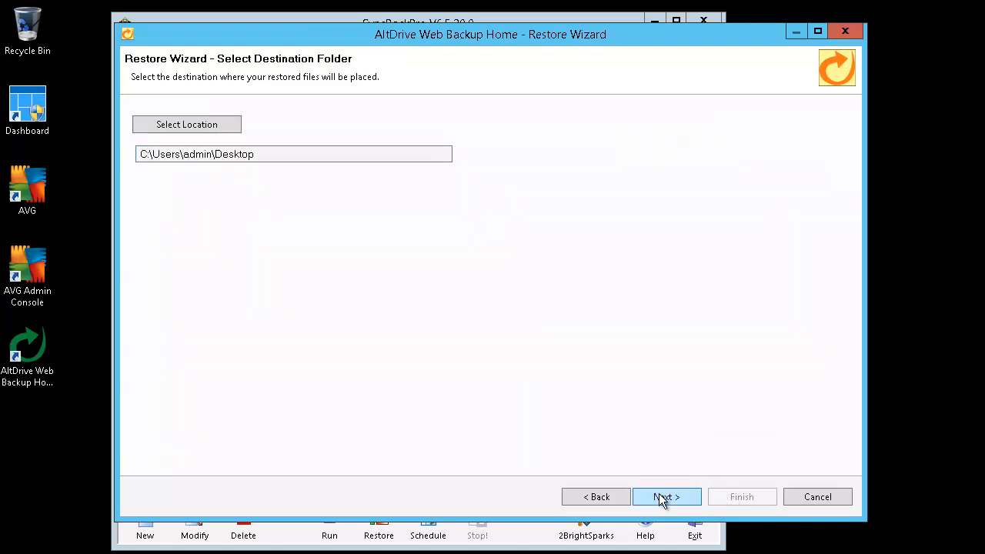
left_click(659, 494)
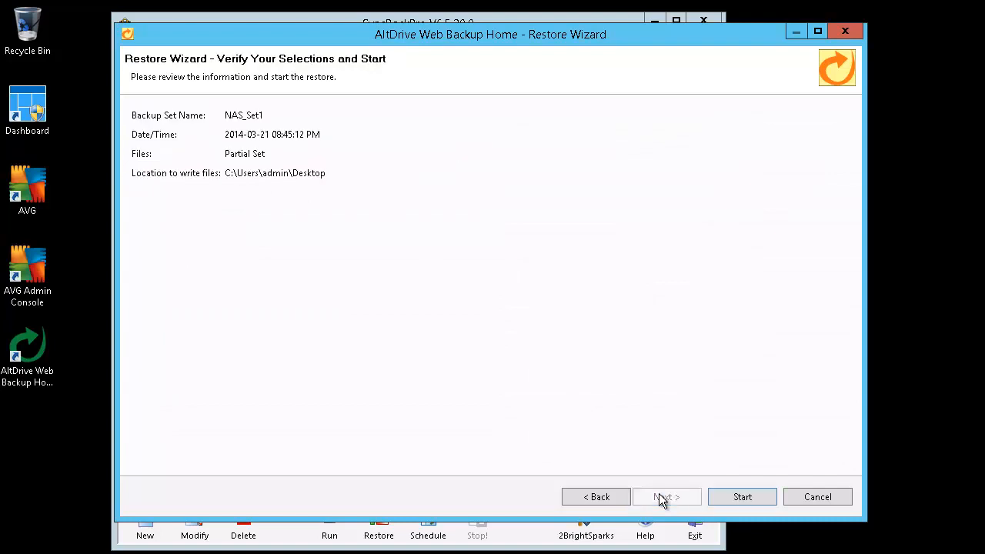
left_click(735, 498)
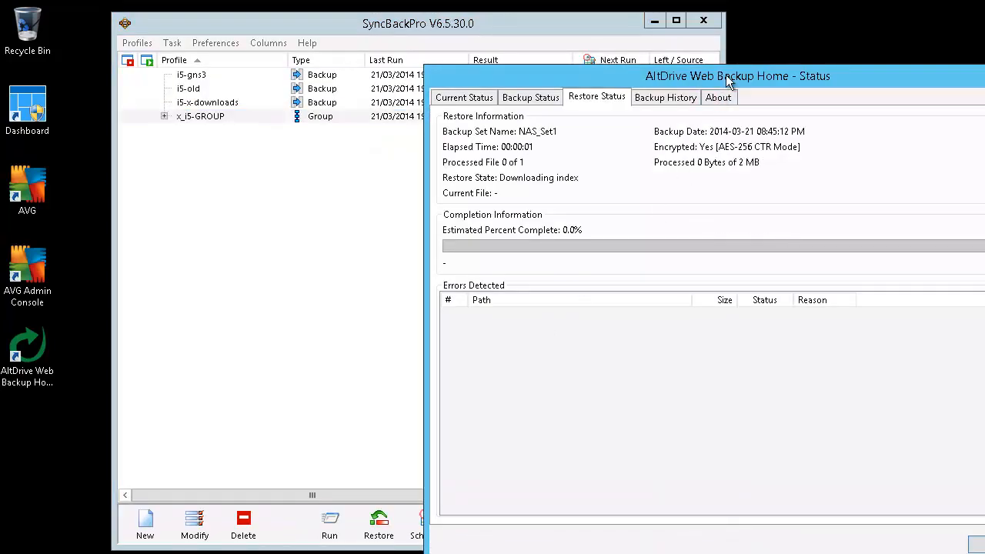
Dismiss the restore completion and browse Restore NAS_Set1 to C > ServerFolders > i5 to find the bookmarks file
left_click_drag(729, 80, 415, 14)
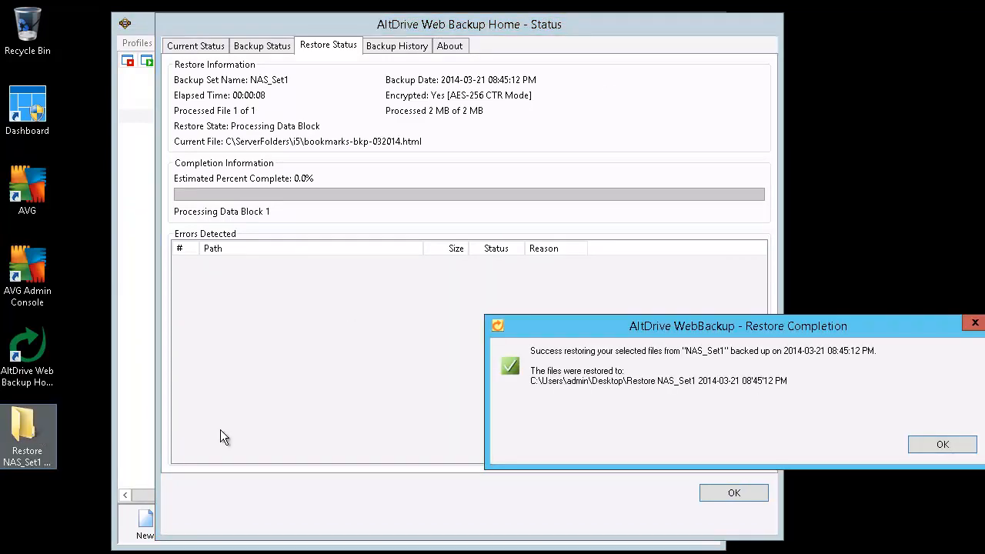
left_click(909, 449)
double_click(44, 450)
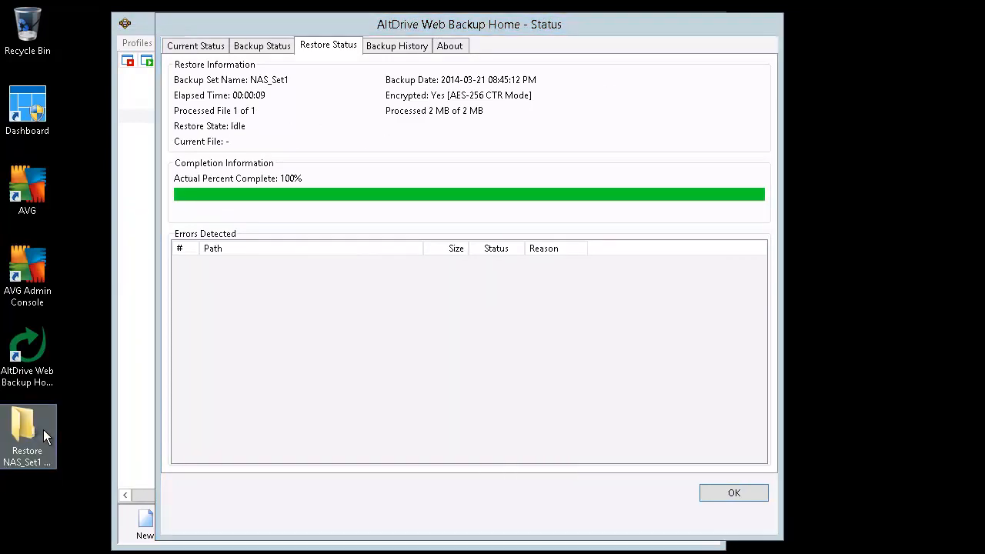
left_click_drag(984, 67, 390, 49)
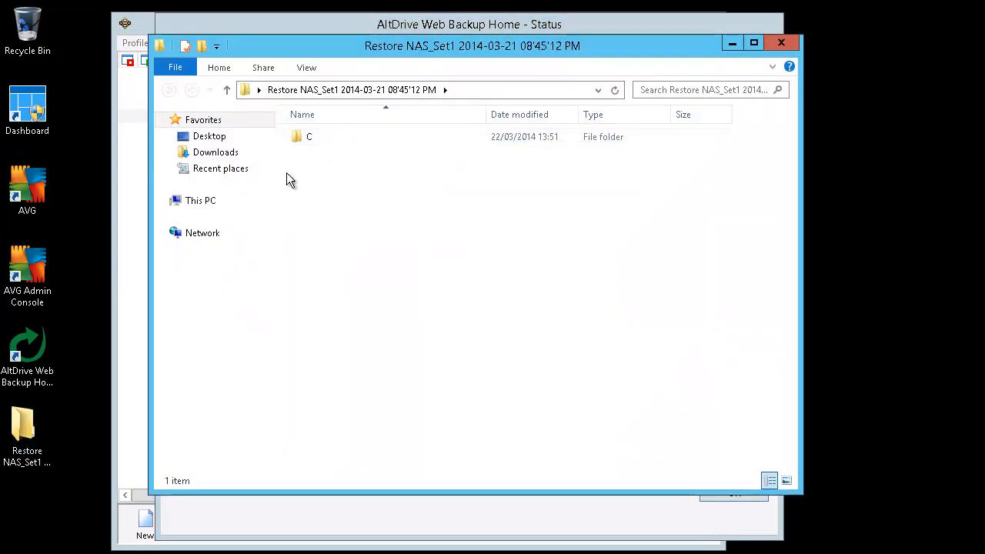
double_click(302, 134)
double_click(346, 137)
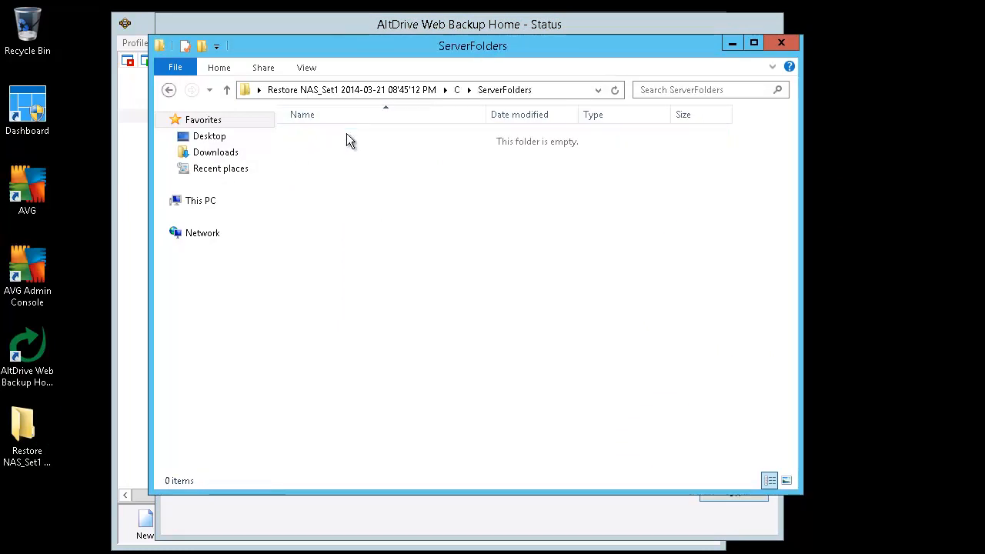
double_click(333, 138)
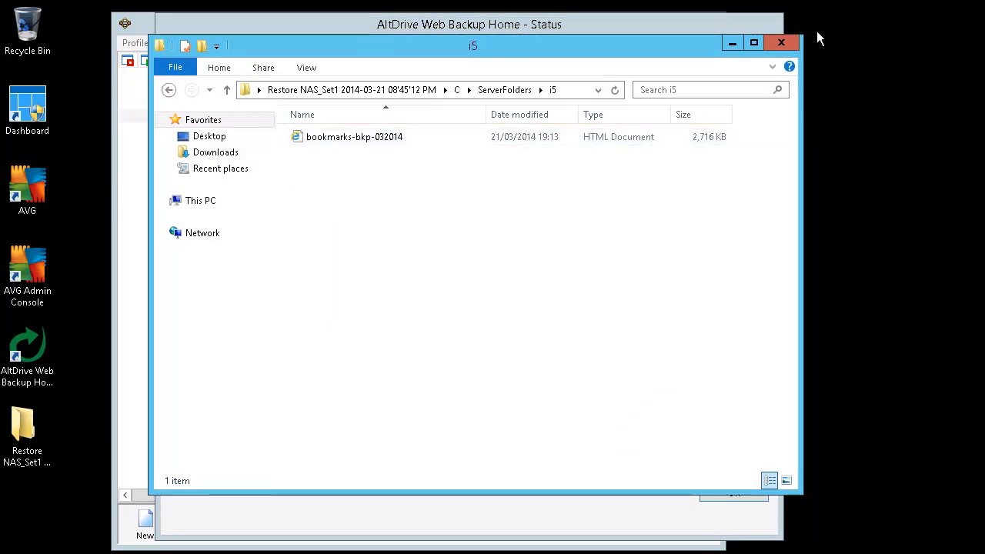
Close the restored-files window and the restore status window, then select the Restore NAS_Set1 desktop folder
left_click(781, 42)
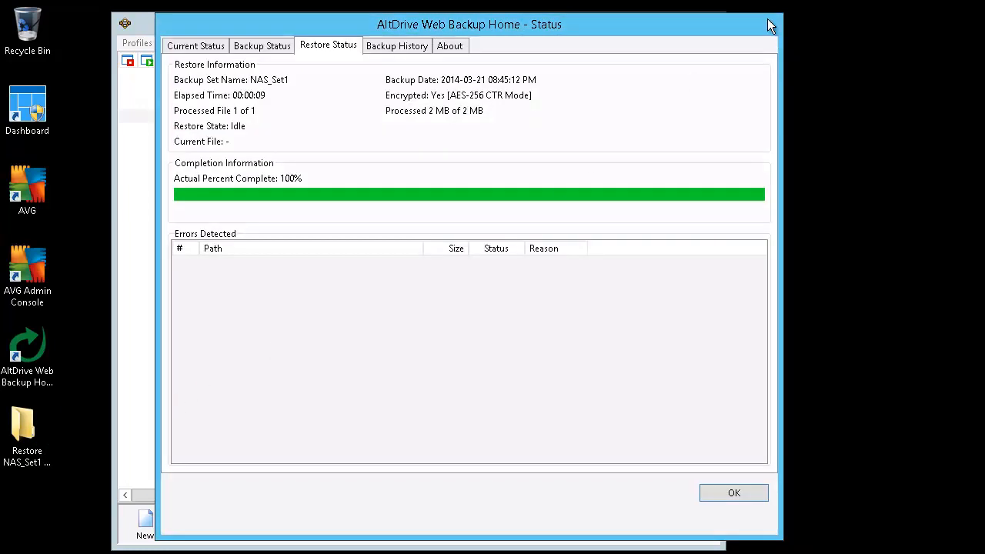
left_click(731, 497)
left_click(25, 428)
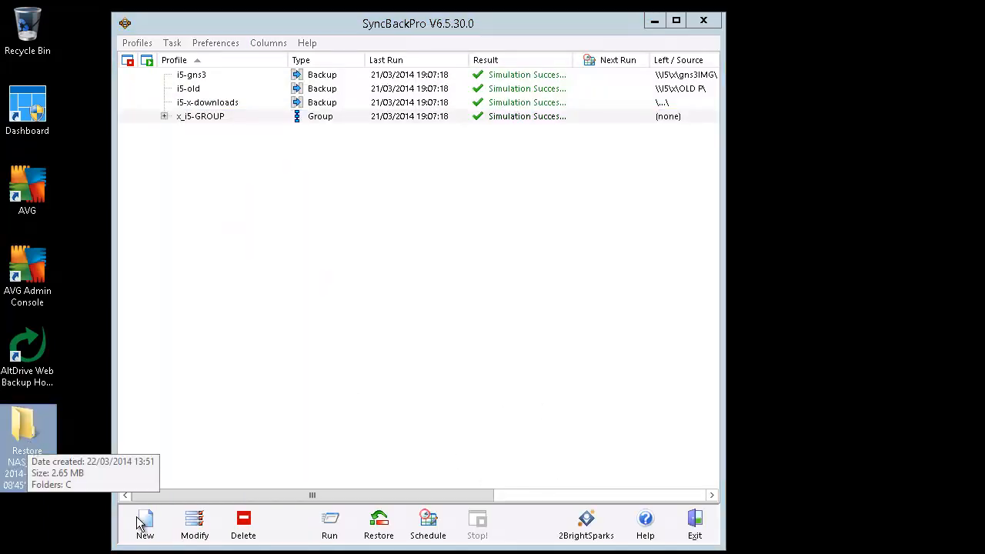
Delete the Restore NAS_Set1 folder from the desktop and confirm the permanent deletion
key("Delete")
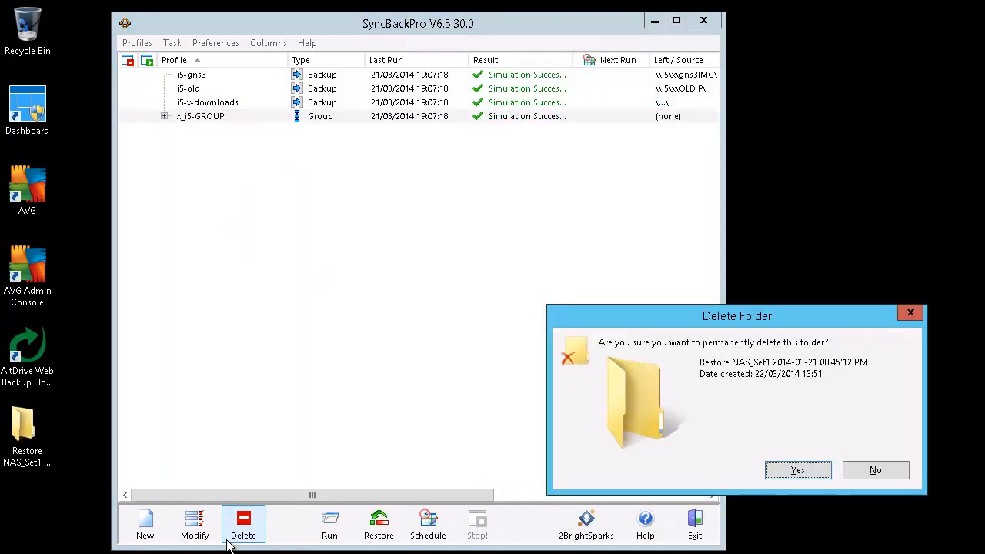
key("Return")
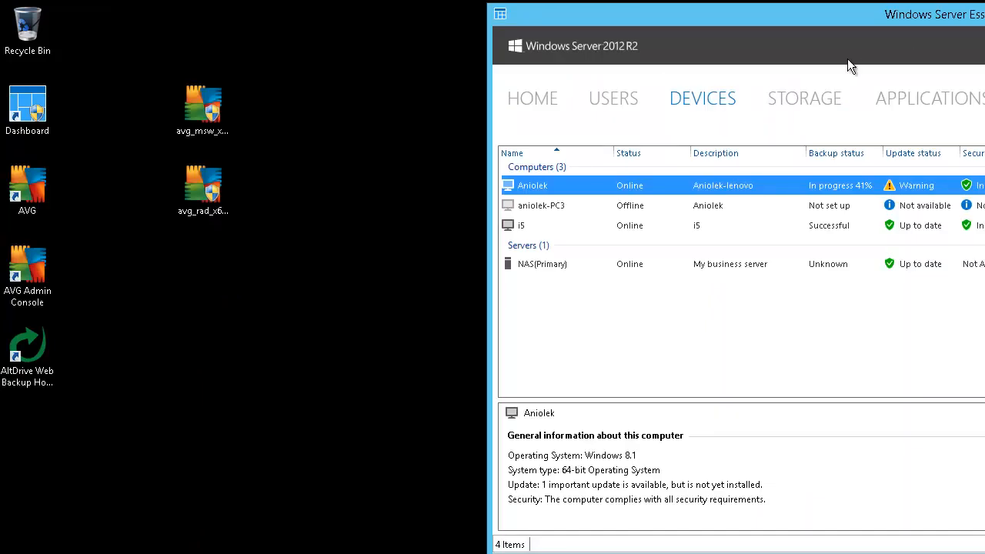
Stop the backup running on the Windows 8.1 client computer and confirm with Yes
left_click_drag(847, 59, 844, 58)
left_click_drag(752, 56, 613, 36)
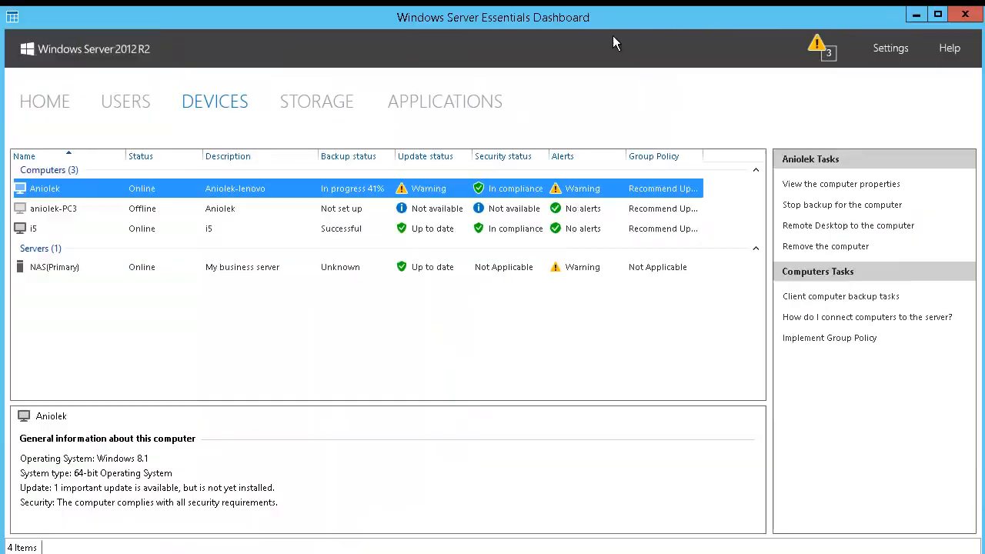
left_click(848, 206)
left_click(268, 186)
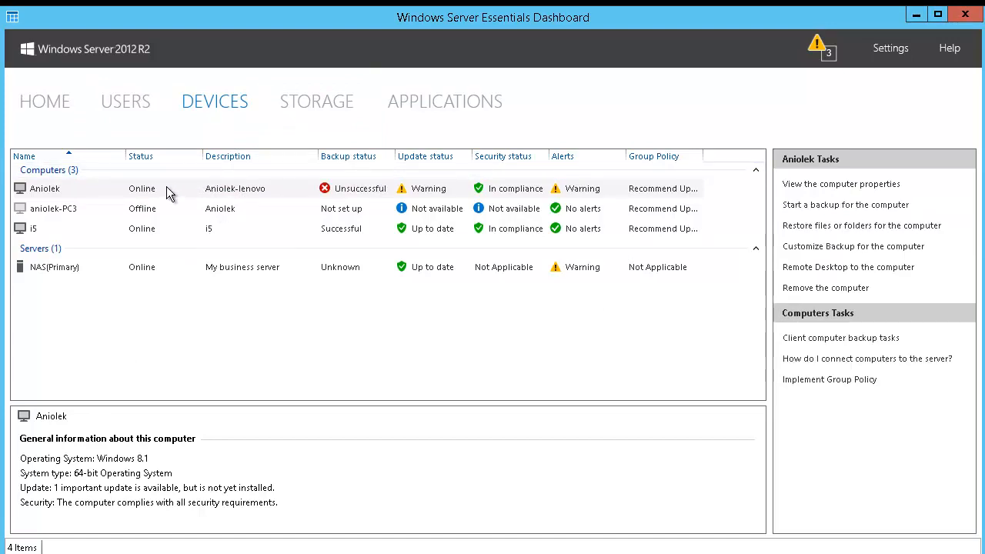
Disconnect the Remote Desktop session to the server and confirm
mouse_move(926, 1)
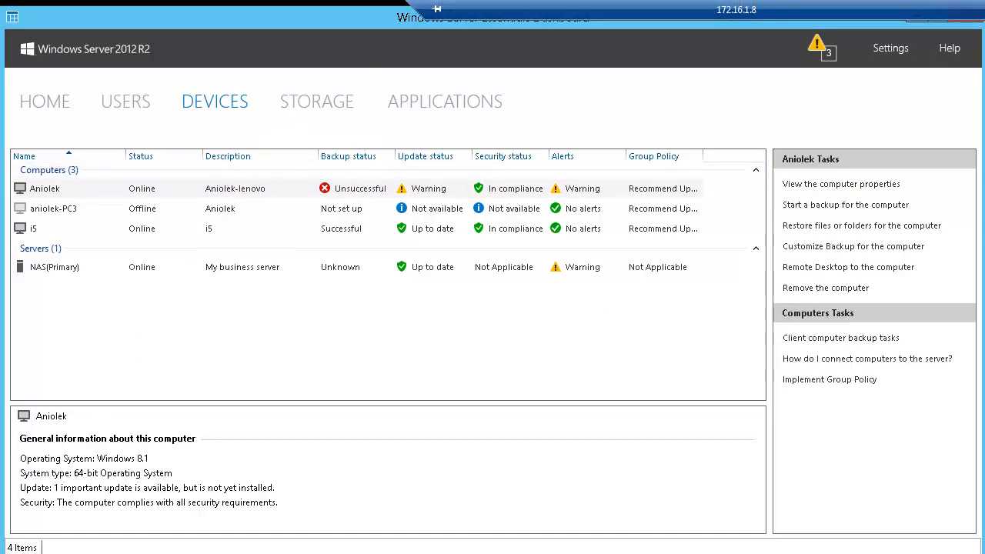
left_click(984, 10)
left_click(800, 485)
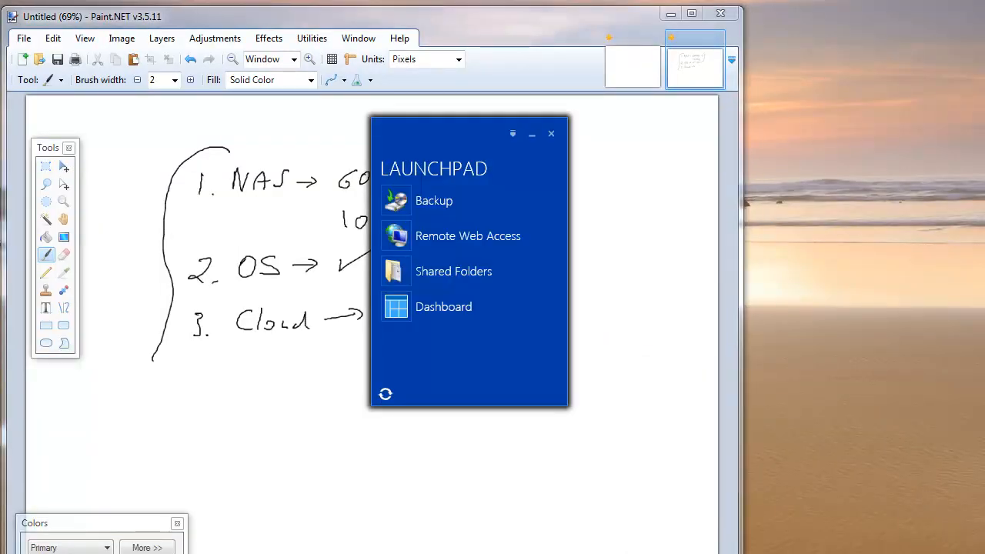
Sign in to the Dashboard from the Launchpad with the administrator user name and password
left_click(487, 307)
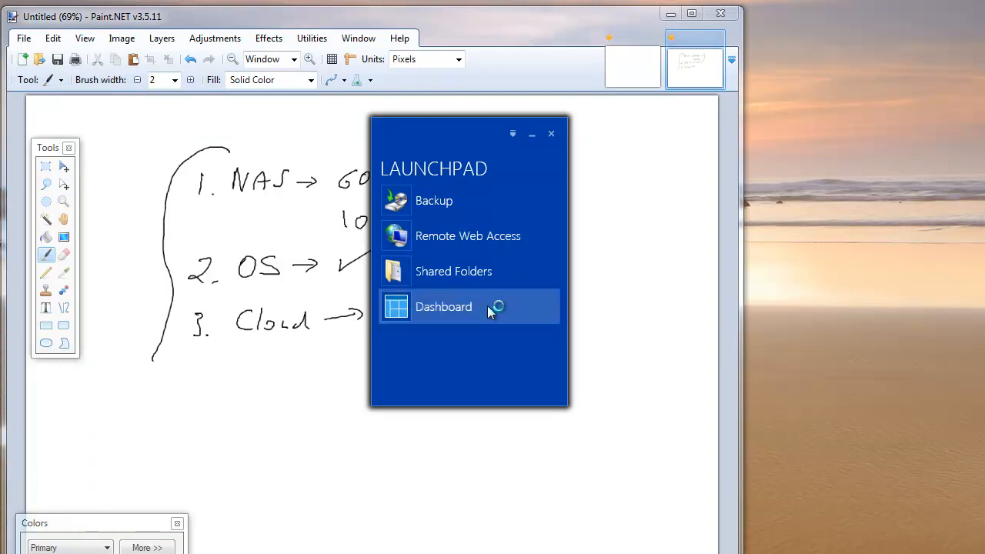
left_click(731, 369)
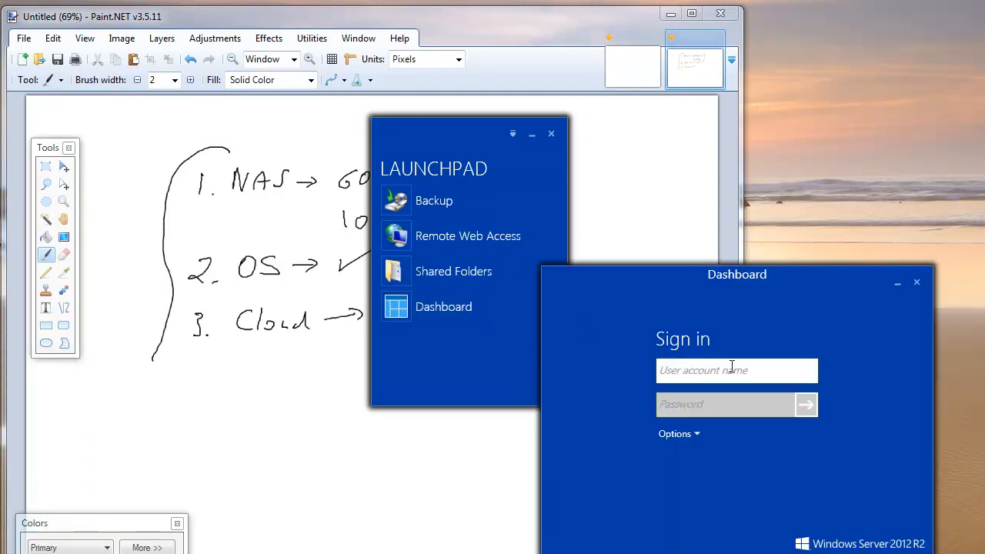
type("admin")
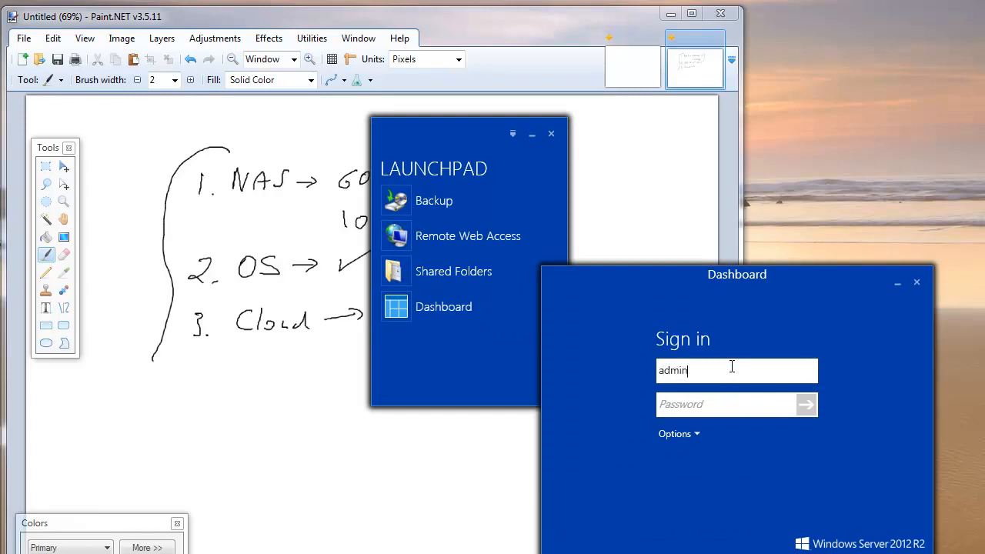
type("**********")
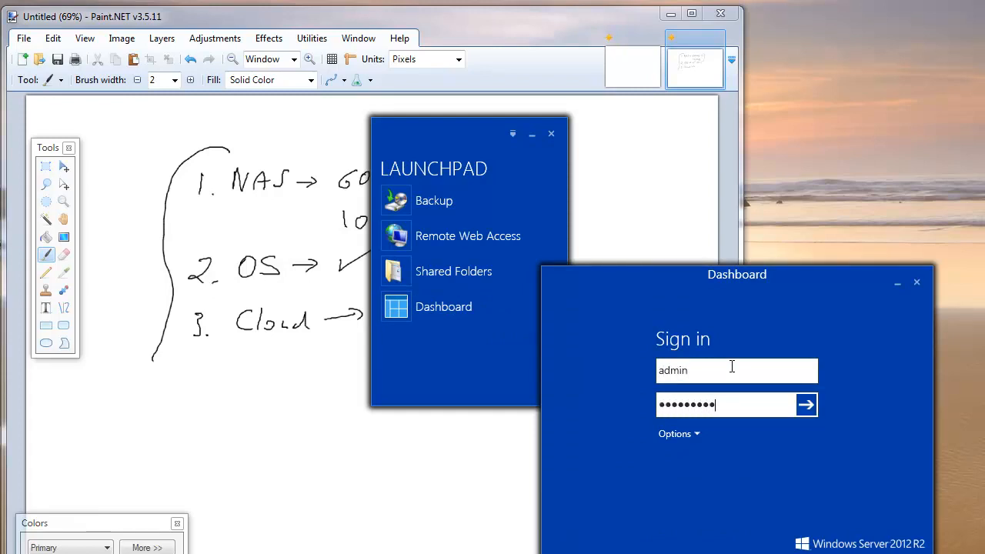
key("Return")
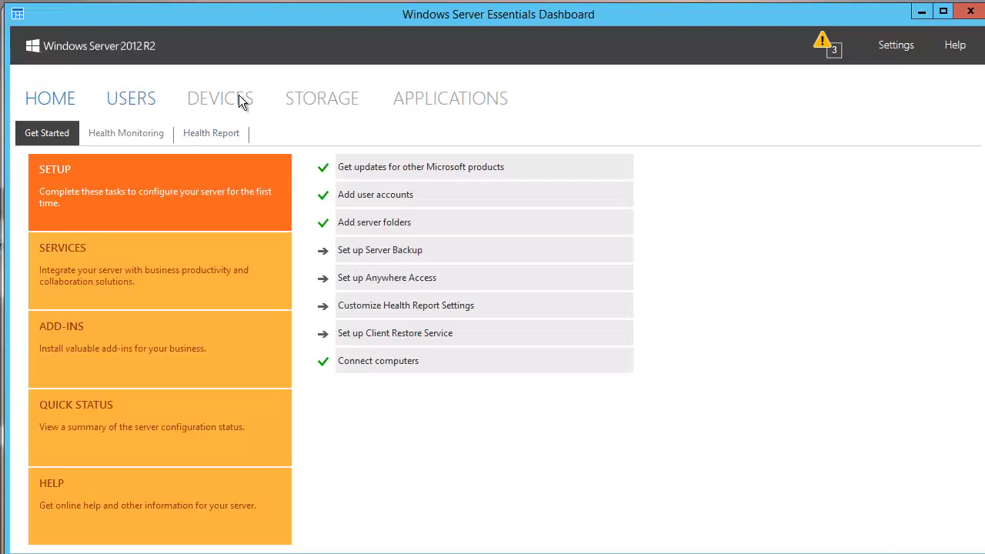
Start restoring files for aniolek-PC3 from its 22/03/2014 Local Disk (C:) backup, moving the Kaspersky prompt aside
left_click(242, 100)
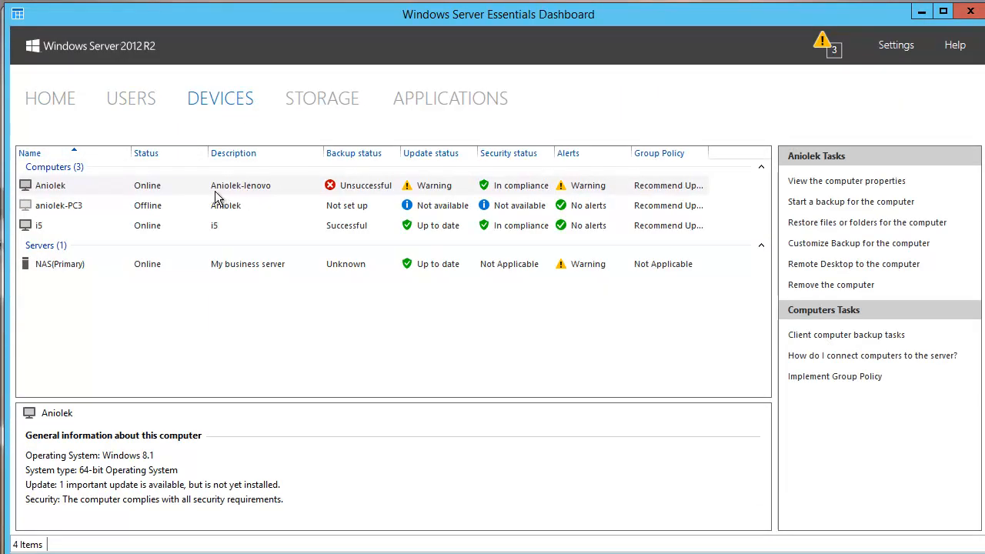
left_click(193, 208)
right_click(193, 208)
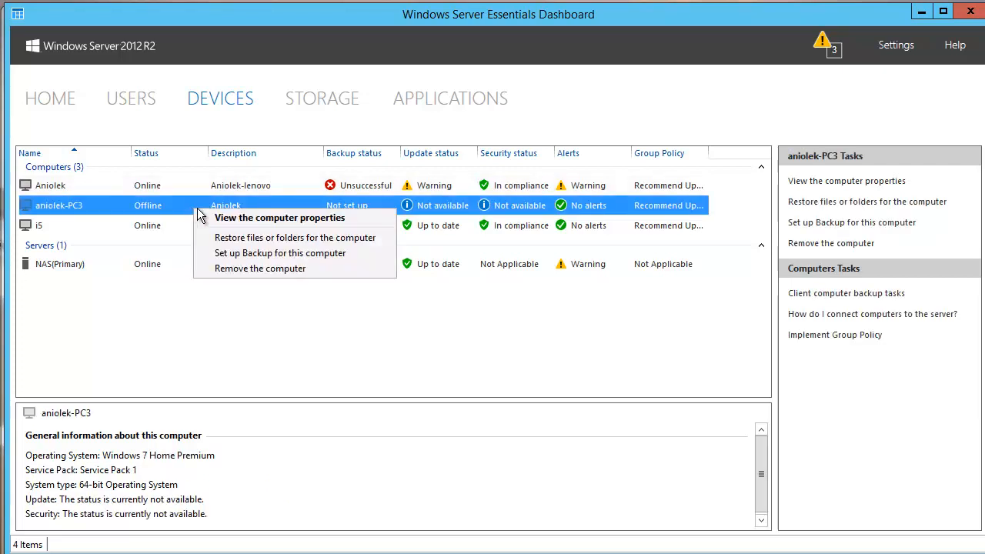
left_click(259, 239)
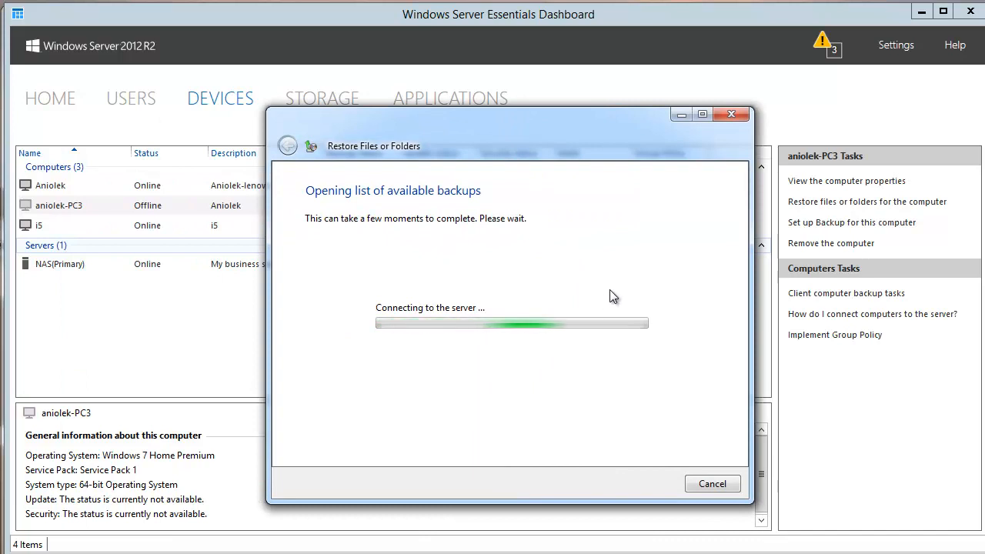
left_click(652, 482)
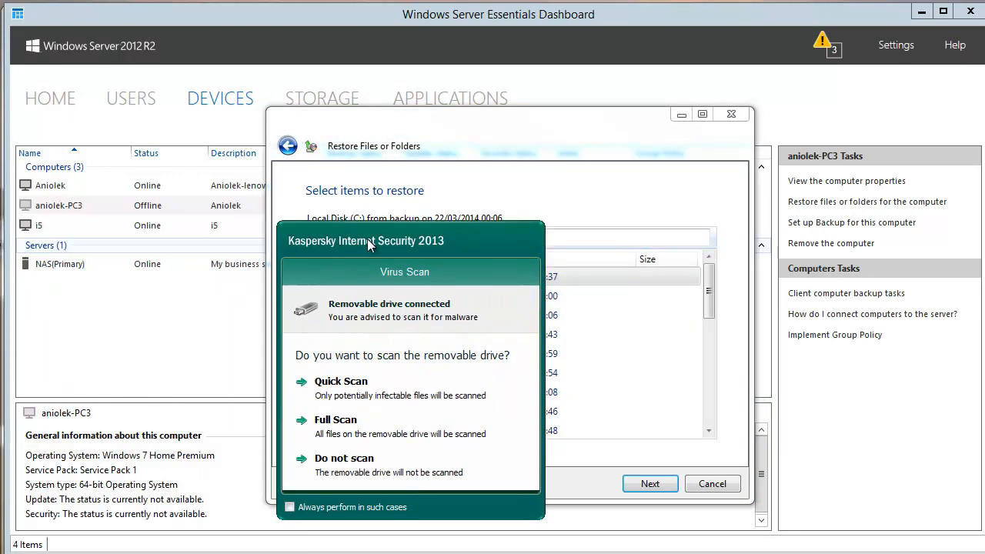
left_click_drag(577, 232, 514, 226)
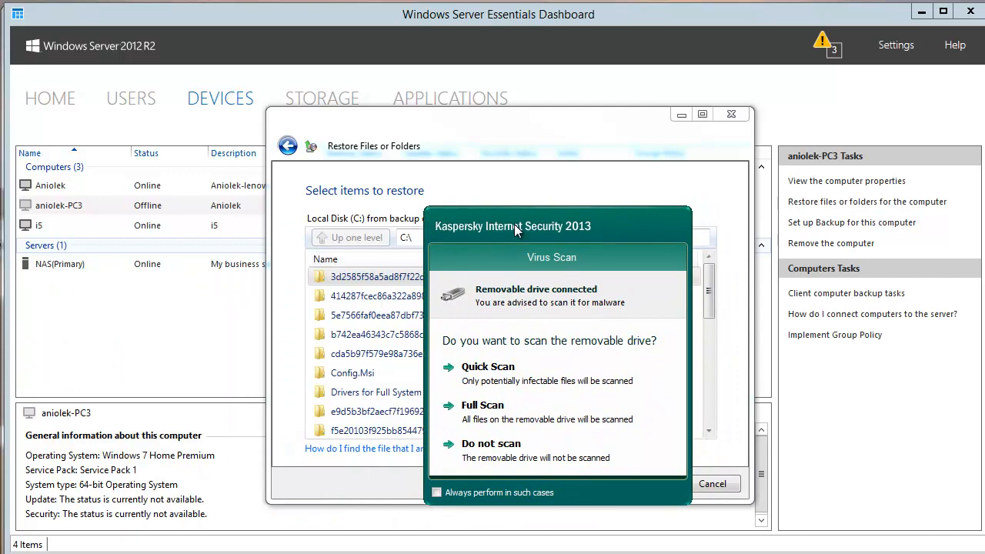
left_click_drag(514, 225, 0, 252)
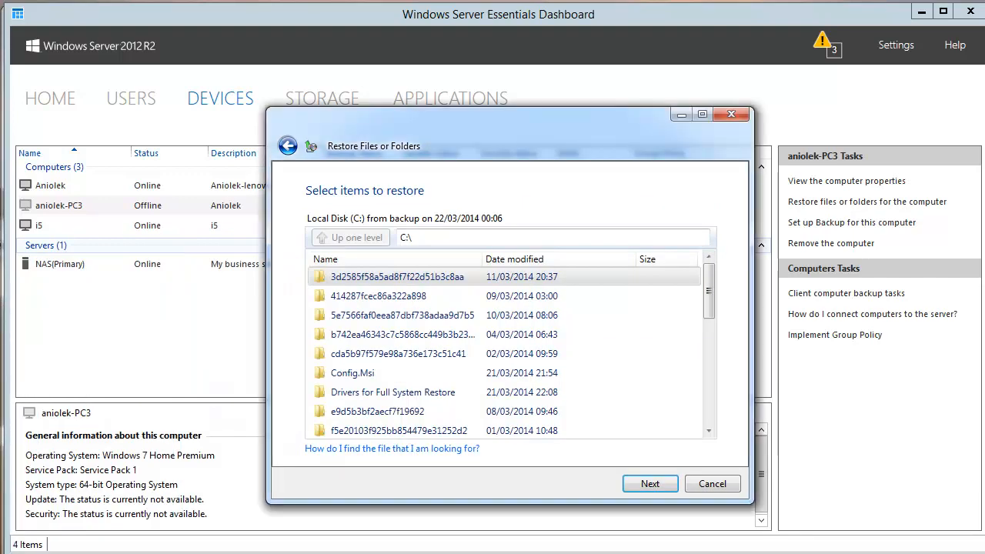
Browse the contents of Local Disk (D:) in Windows Explorer, selecting the RHDSetup text file
key("super+e")
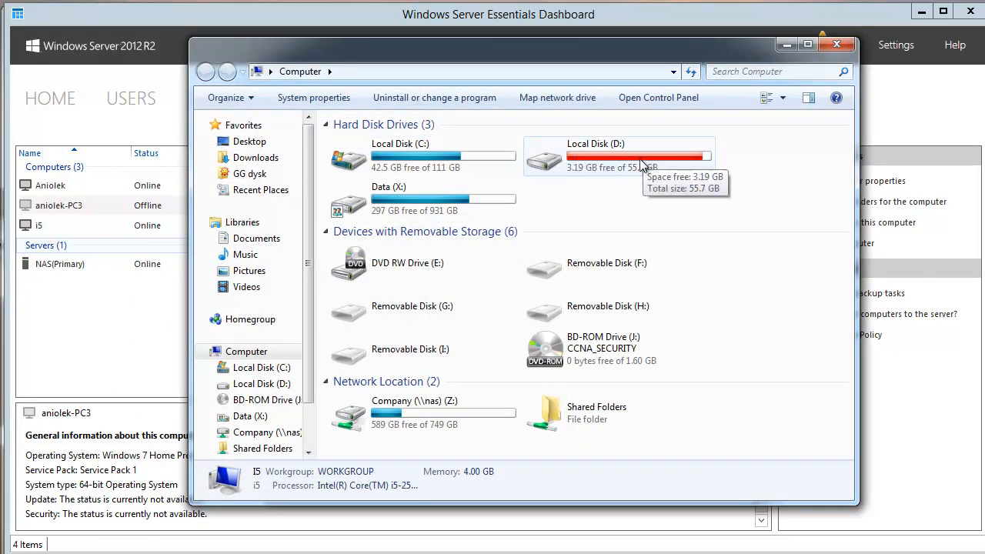
double_click(641, 160)
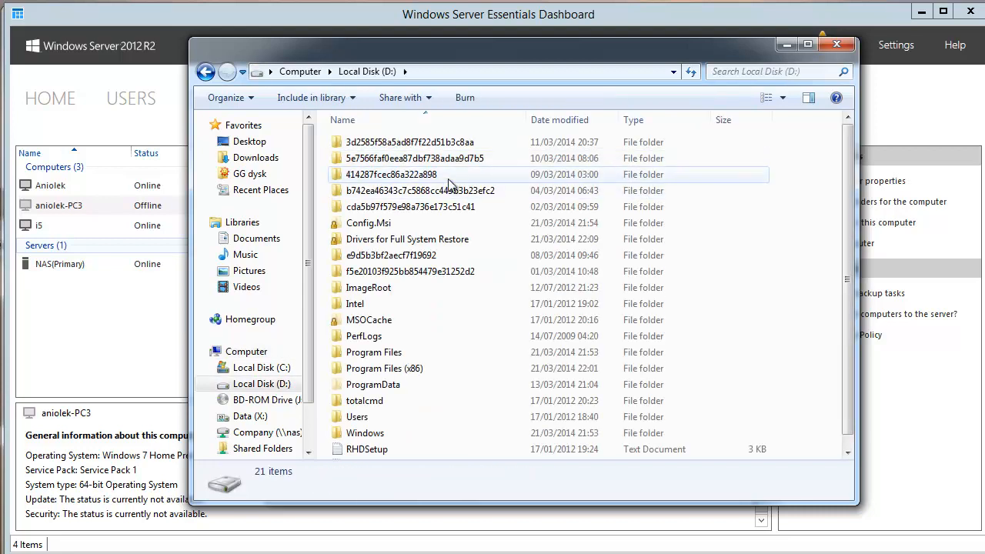
scroll(444, 275, "down", 1)
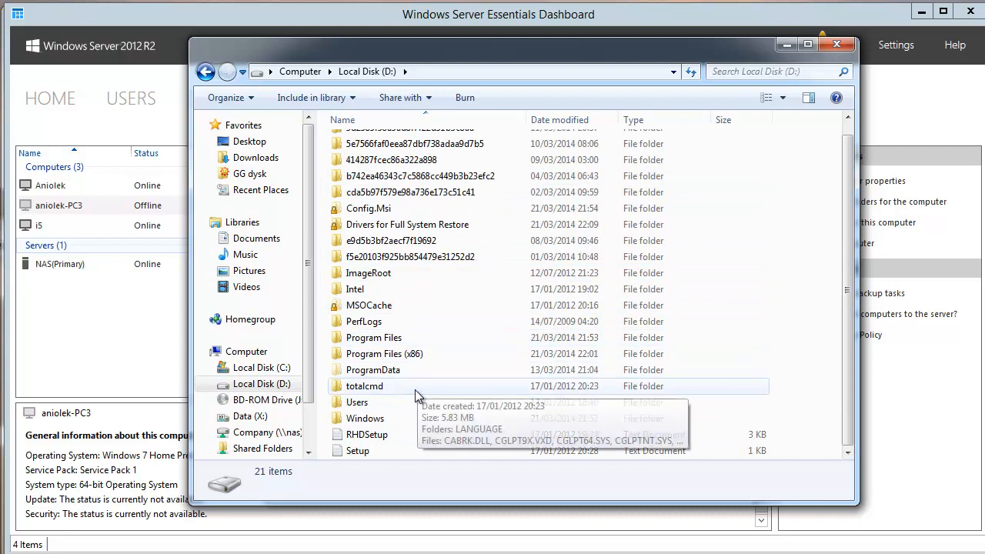
scroll(412, 323, "up", 1)
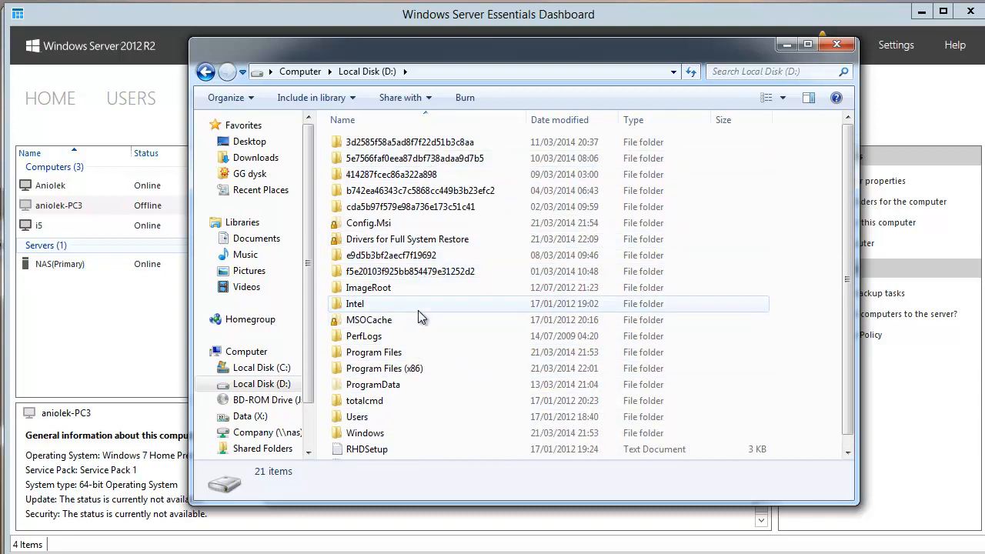
scroll(408, 404, "down", 1)
left_click(368, 435)
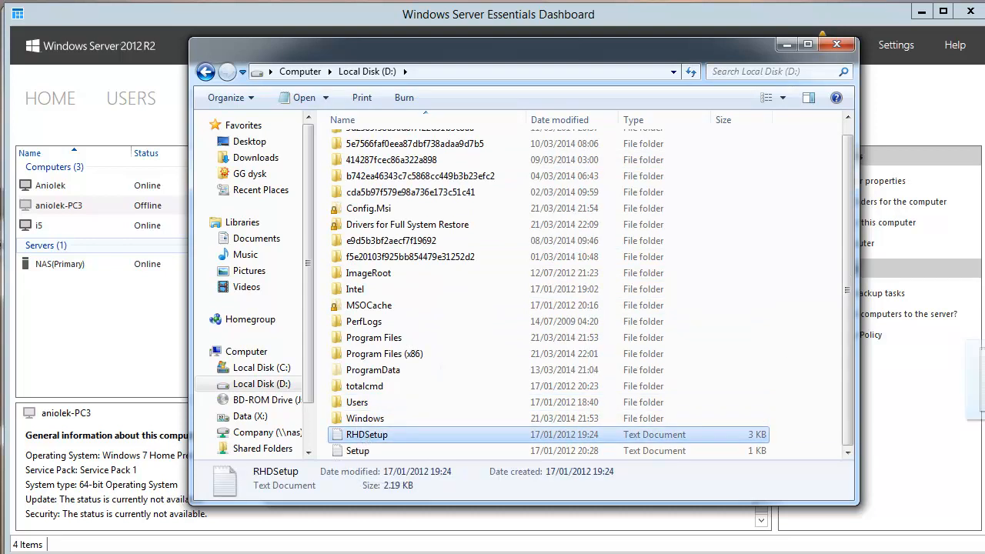
left_click_drag(366, 435, 413, 441)
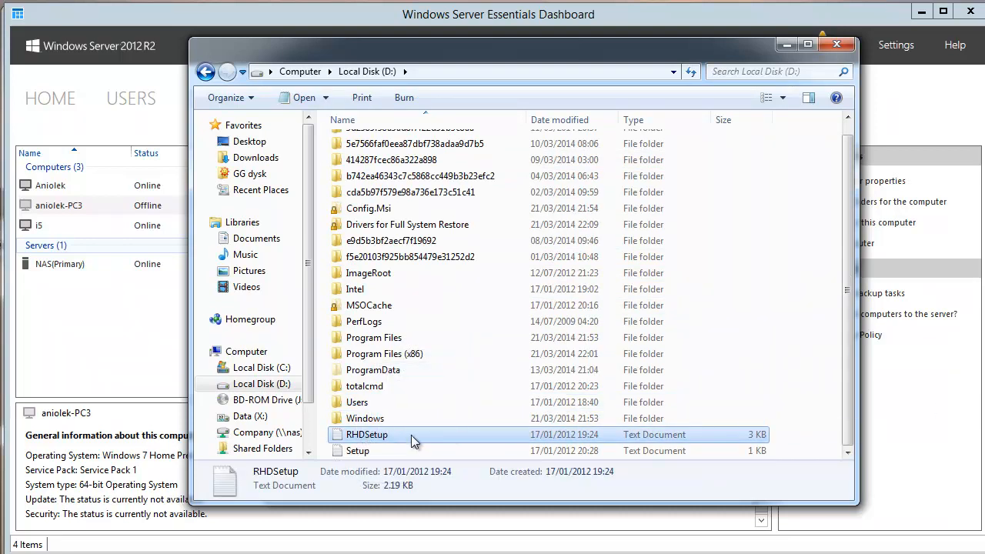
Close the Local Disk (D:) window and abandon the pending file restore
left_click(837, 44)
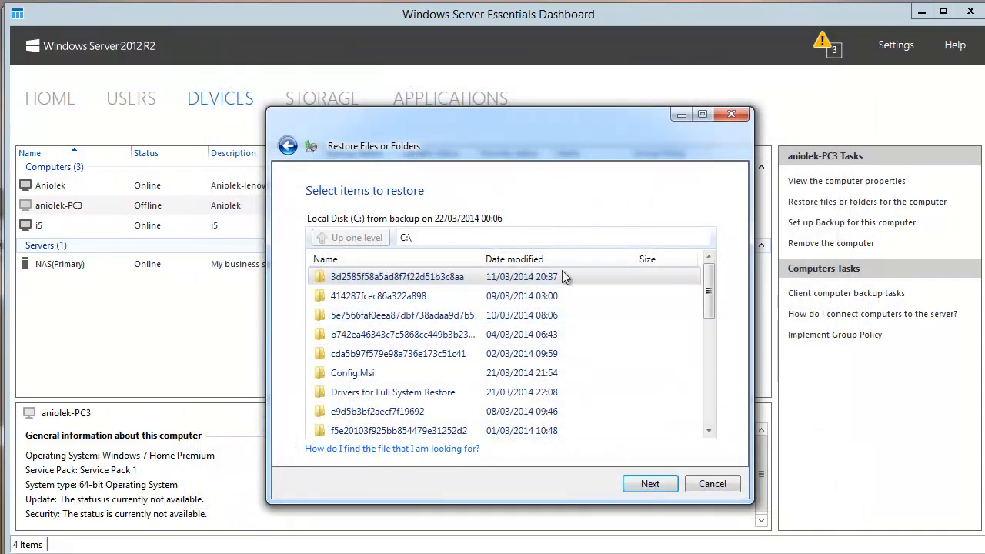
left_click(714, 482)
left_click(769, 477)
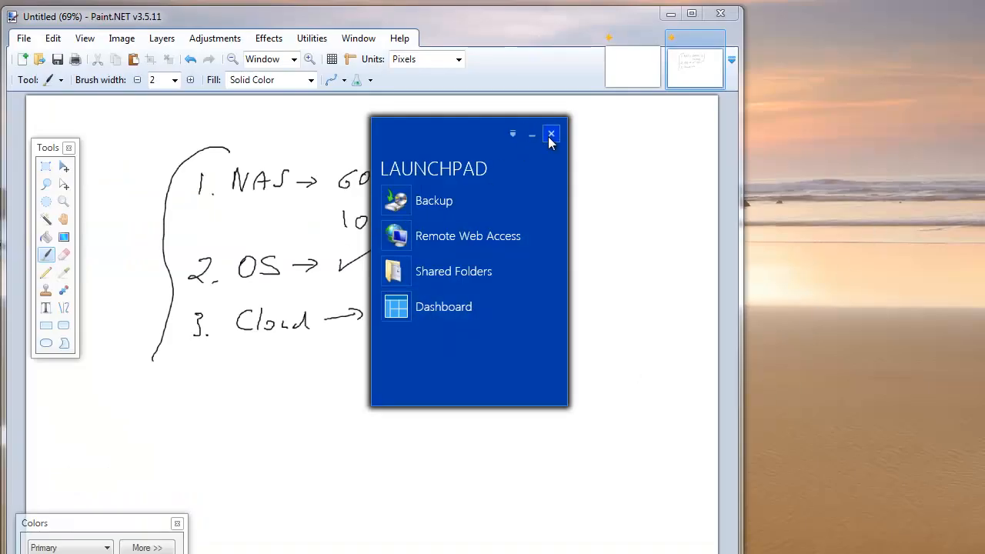
Close the Launchpad and return to the full-screen remote desktop session
left_click(552, 136)
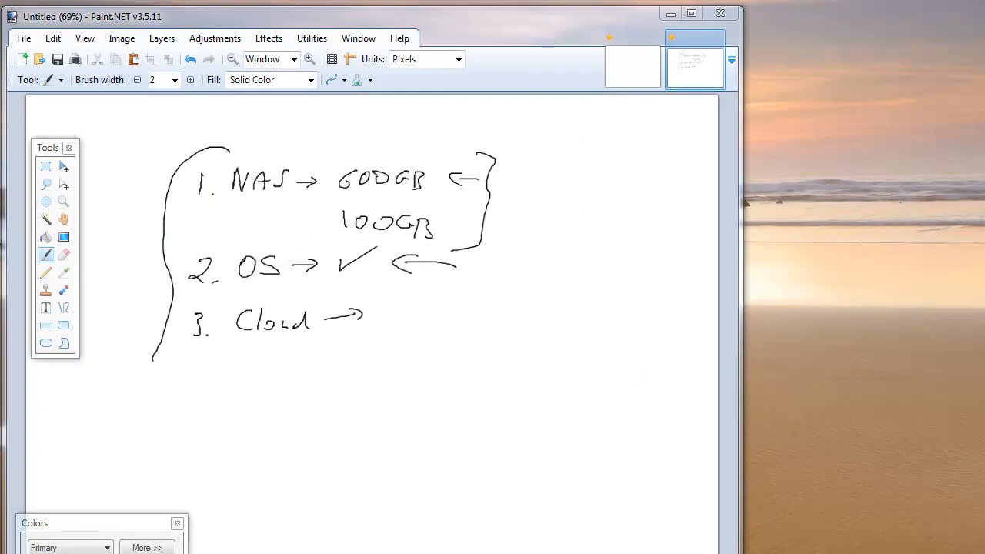
key("alt+Tab")
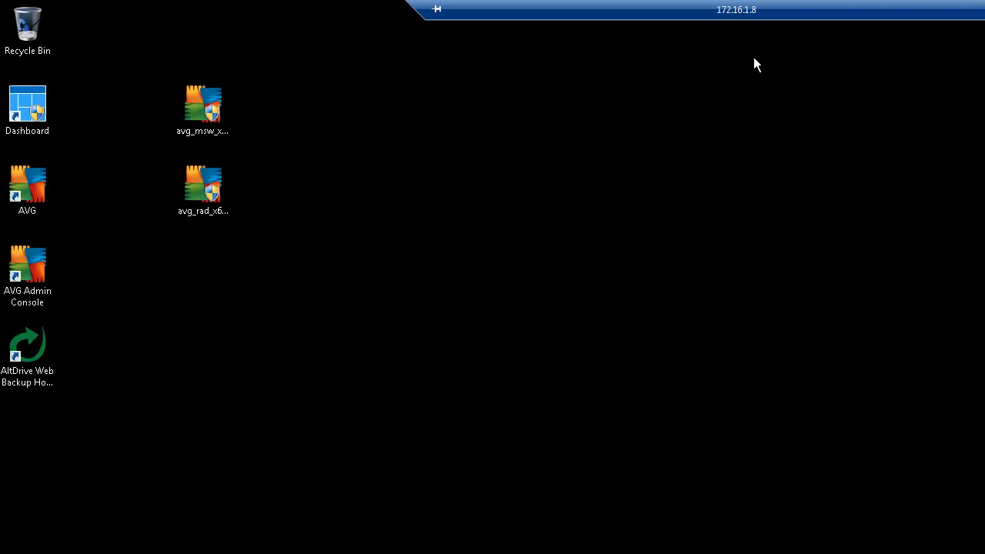
Take the remote session out of full screen and reposition its window
left_click(984, 9)
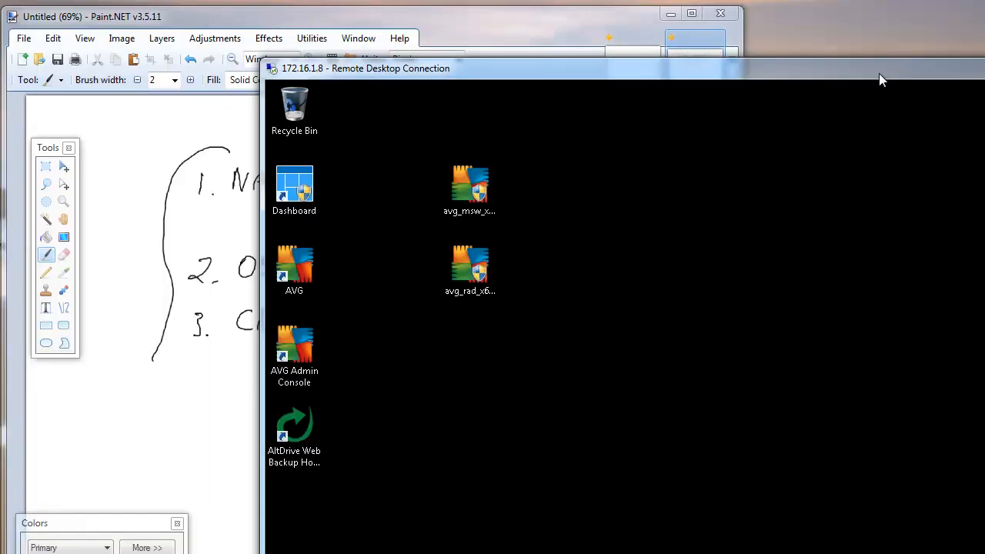
mouse_move(879, 79)
left_mouse_down()
mouse_move(644, 57)
mouse_move(621, 22)
left_mouse_up()
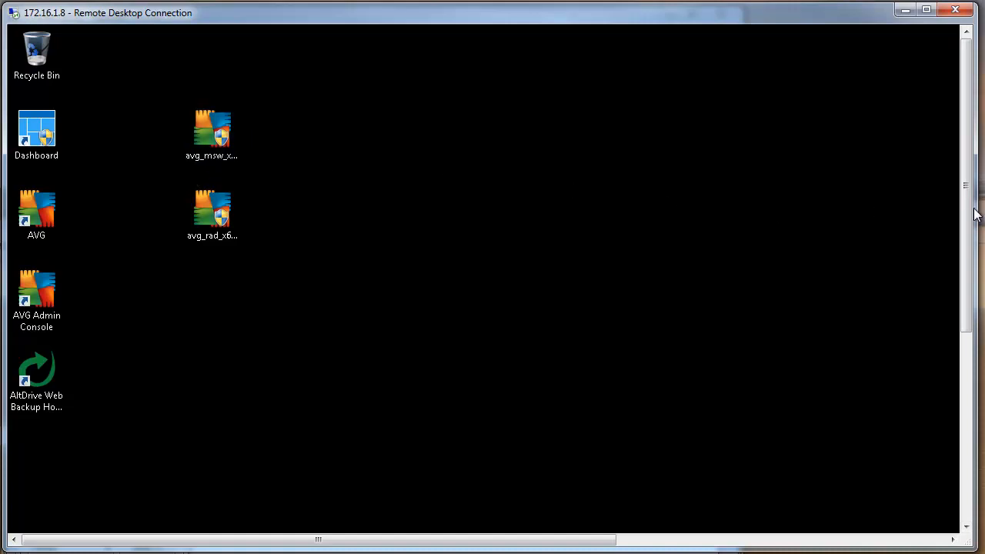
left_click_drag(961, 223, 959, 469)
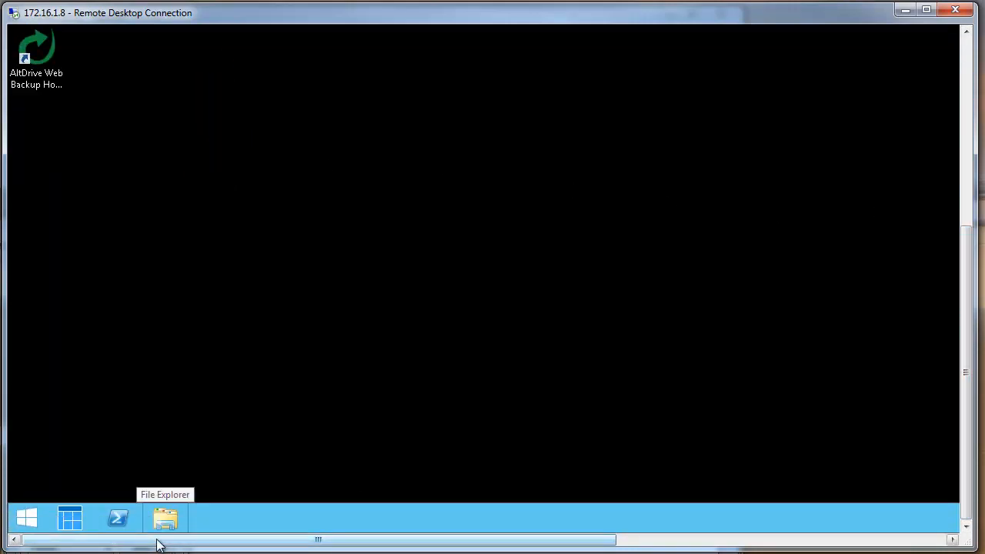
Launch Server Manager by searching 'server' on the remote Start screen
right_click(28, 519)
key("Escape")
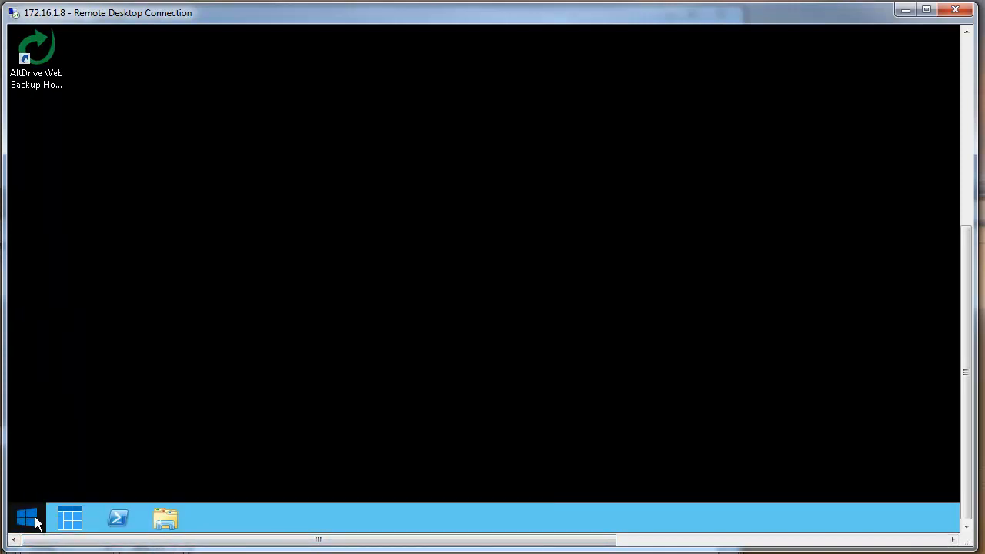
left_click(37, 517)
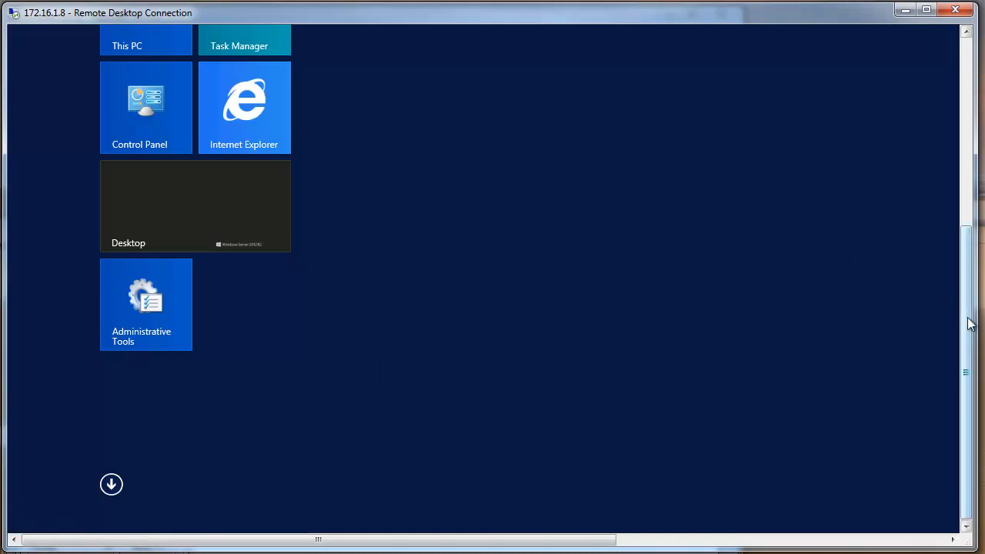
scroll(970, 323, "up", 5)
type("server Manager")
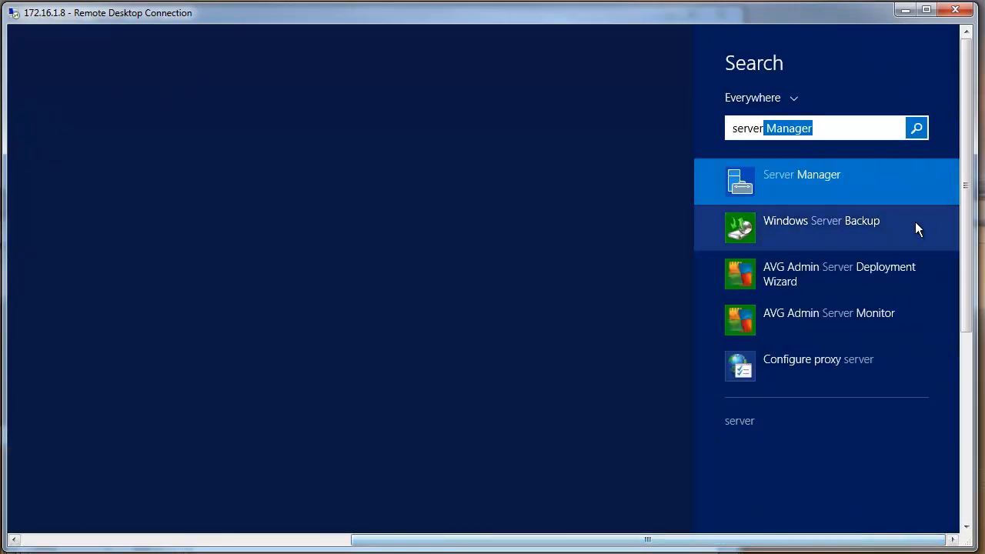
left_click(803, 166)
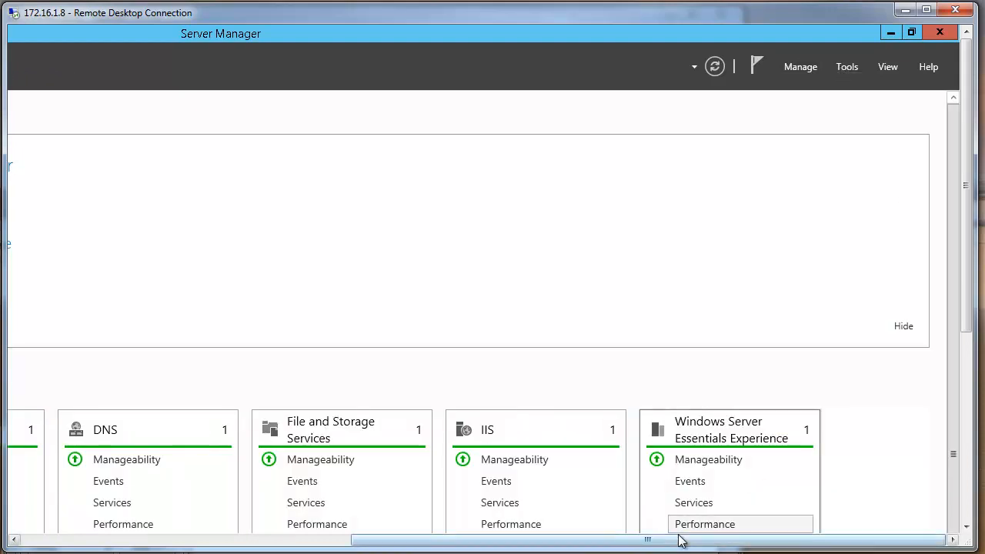
Glance at the Tools menu, then start Add Roles and Features and move the wizard higher
left_click_drag(683, 540, 647, 540)
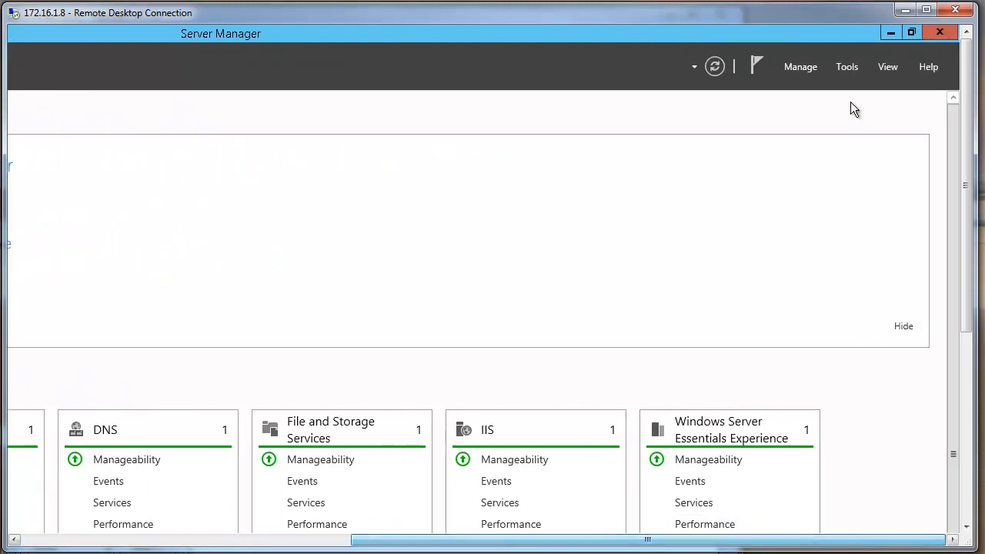
left_click(841, 68)
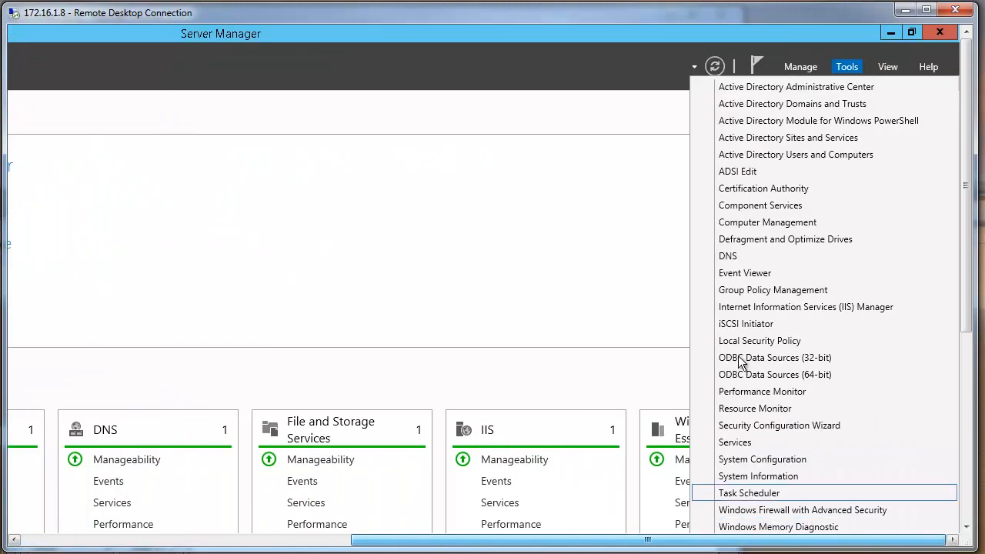
left_click(579, 224)
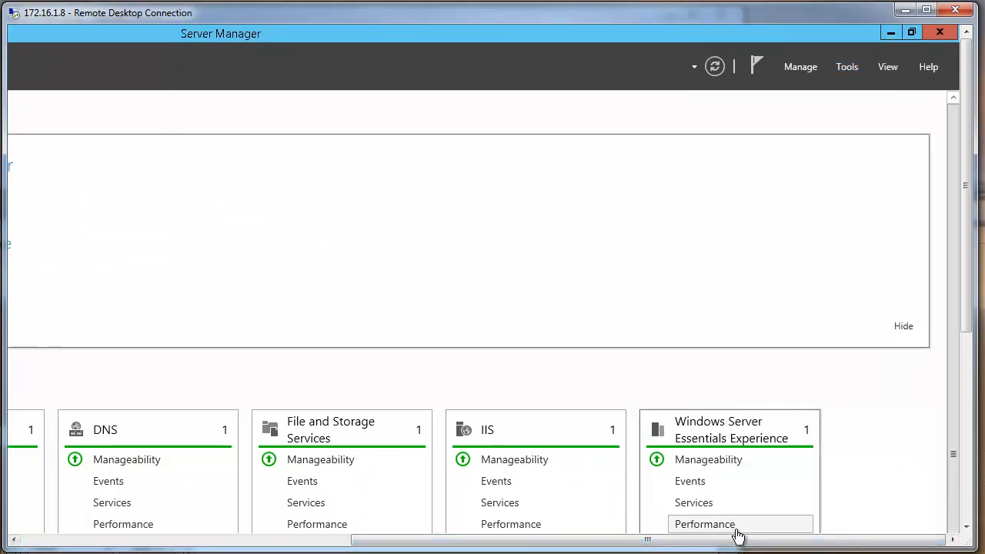
left_click_drag(739, 538, 411, 538)
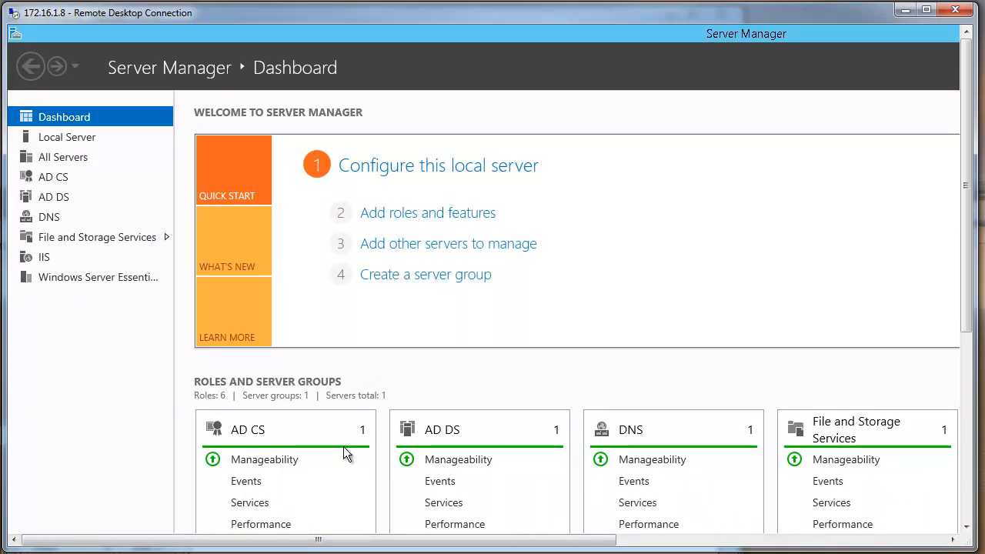
left_click_drag(374, 539, 682, 541)
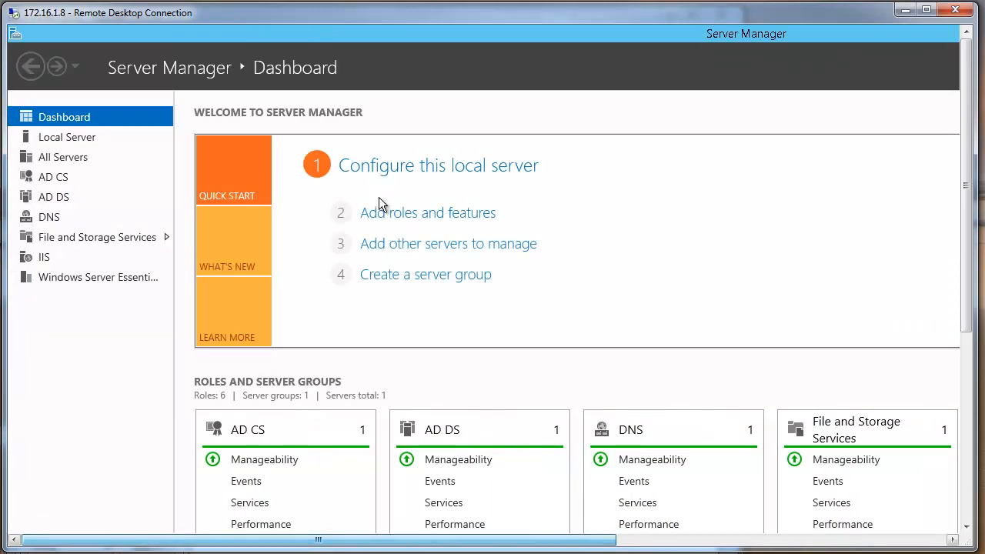
left_click(401, 212)
left_click_drag(634, 229, 653, 90)
Advance the wizard past installation type, server selection and roles to the Features page
left_click(631, 483)
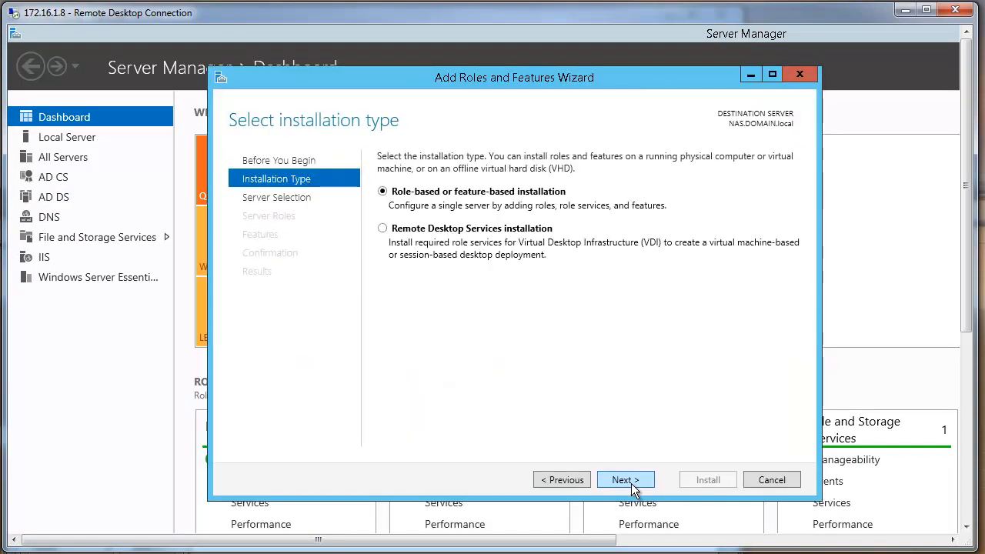
left_click(631, 479)
left_click(631, 480)
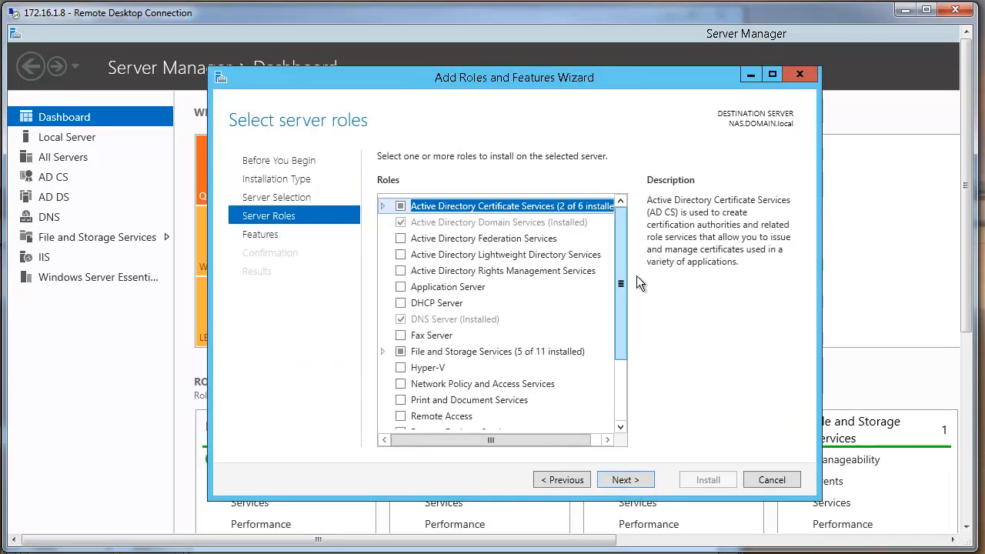
left_click_drag(623, 281, 616, 369)
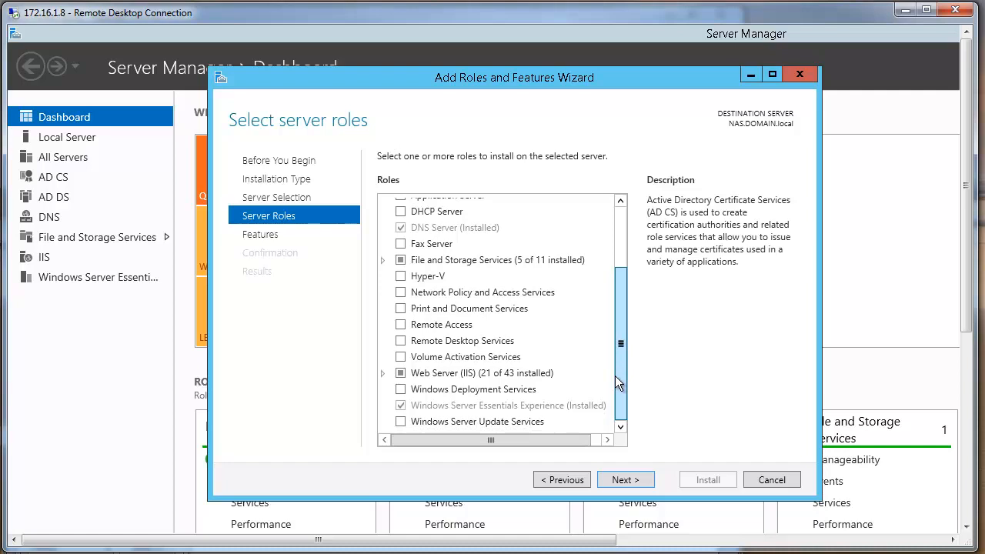
left_click(639, 482)
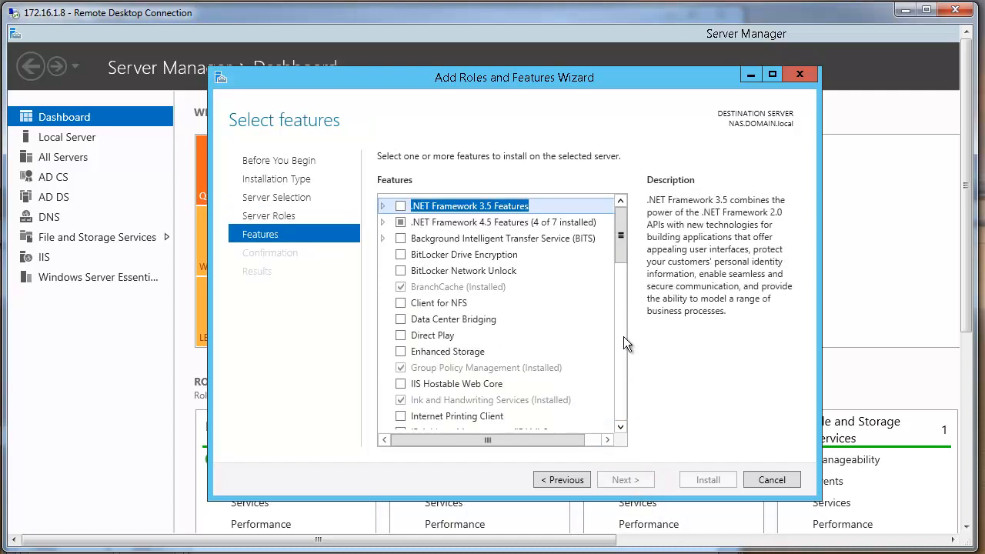
left_click_drag(619, 245, 621, 341)
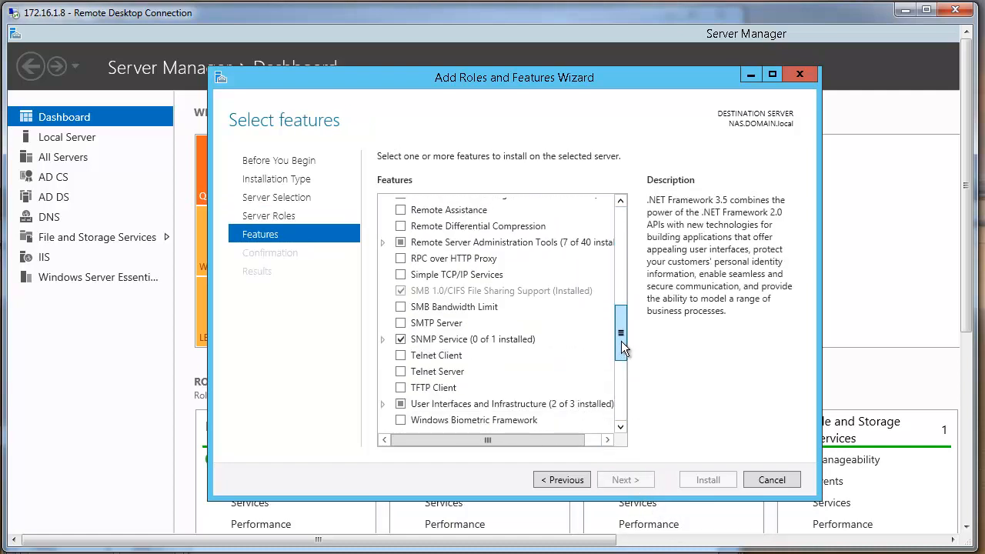
Inspect SNMP Service and the SNMP Tools under Feature Administration Tools, then cancel the wizard
left_click(383, 339)
left_click(384, 340)
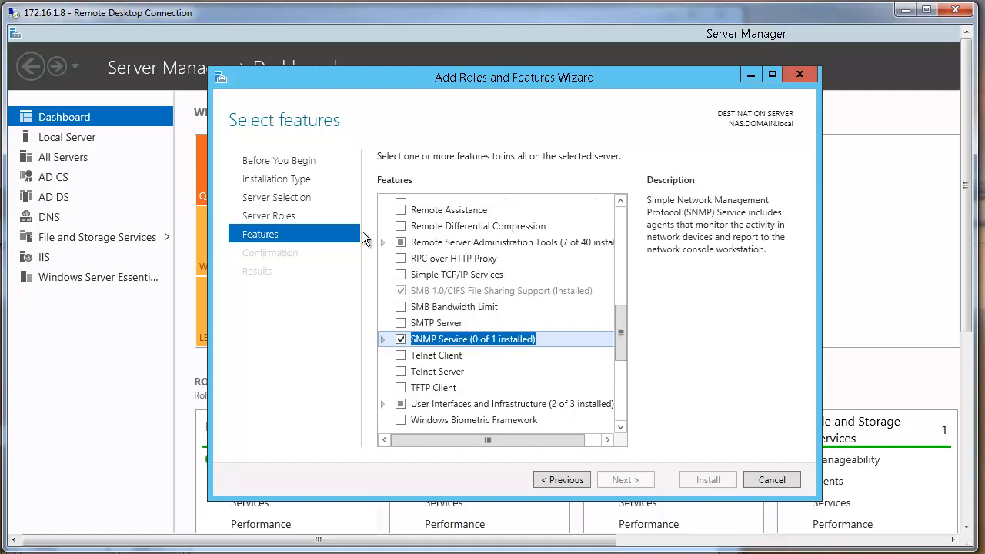
left_click(381, 244)
left_click(381, 243)
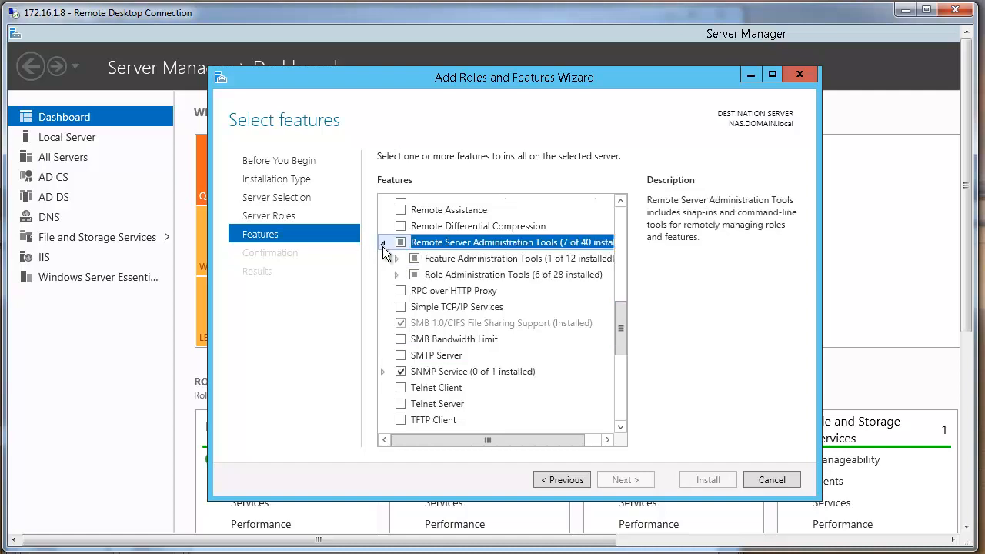
double_click(399, 263)
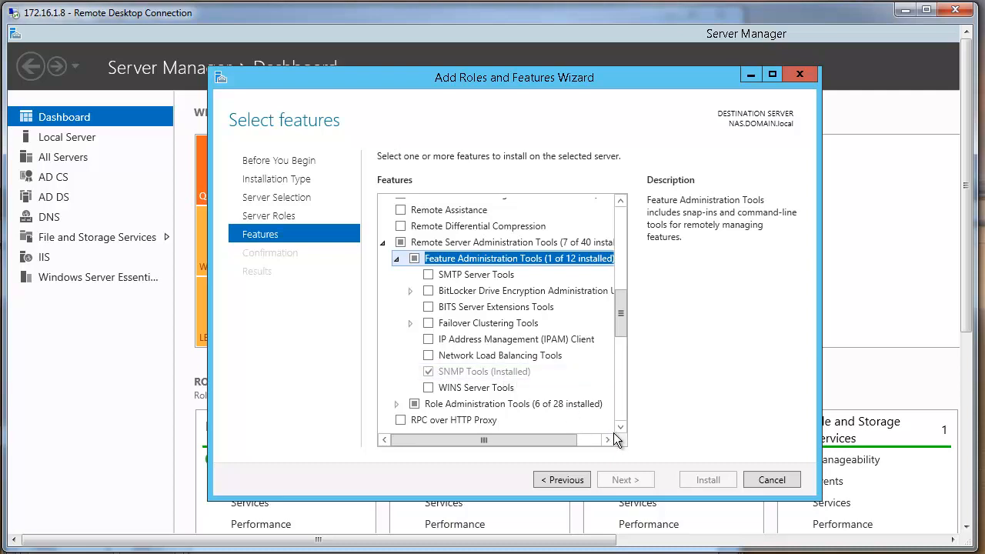
left_click(770, 479)
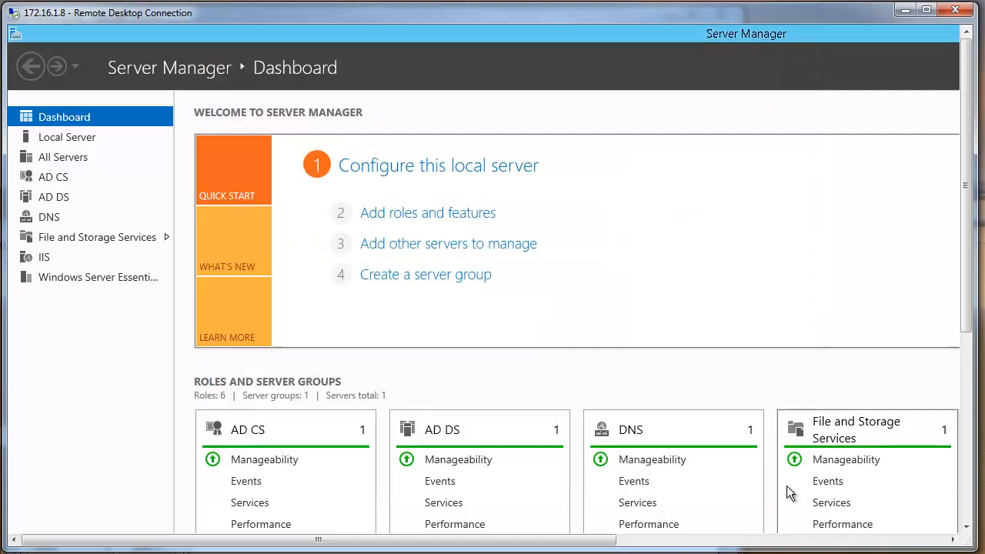
Open Services on the remote server and select SNMP Service, Running with Automatic startup
scroll(967, 508, "down", 3)
left_click(966, 505)
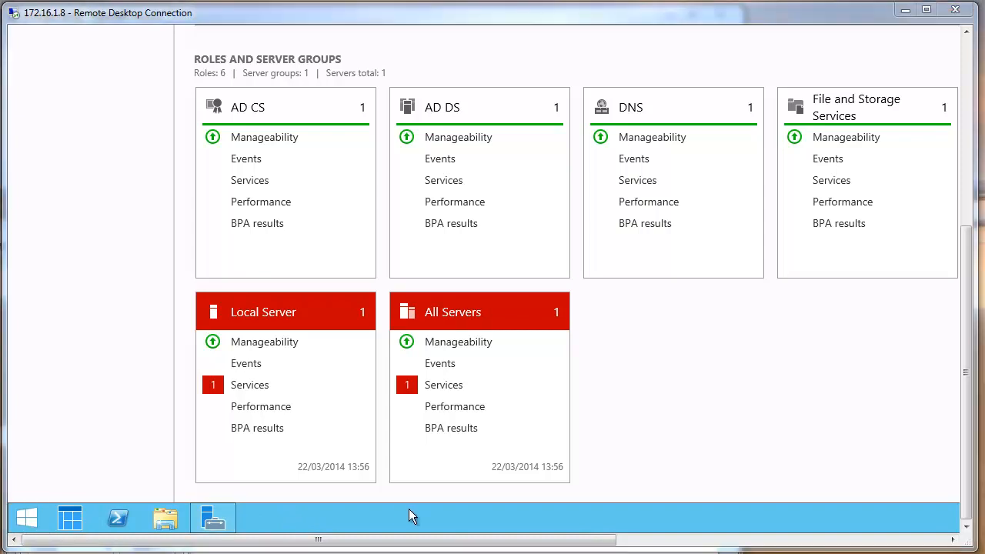
left_click(27, 525)
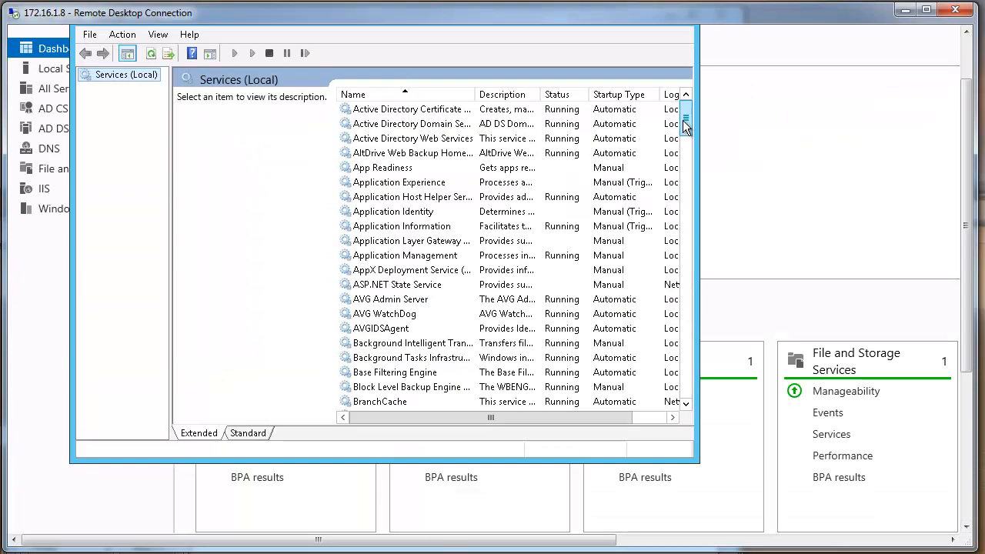
left_click_drag(684, 122, 688, 301)
left_click(402, 269)
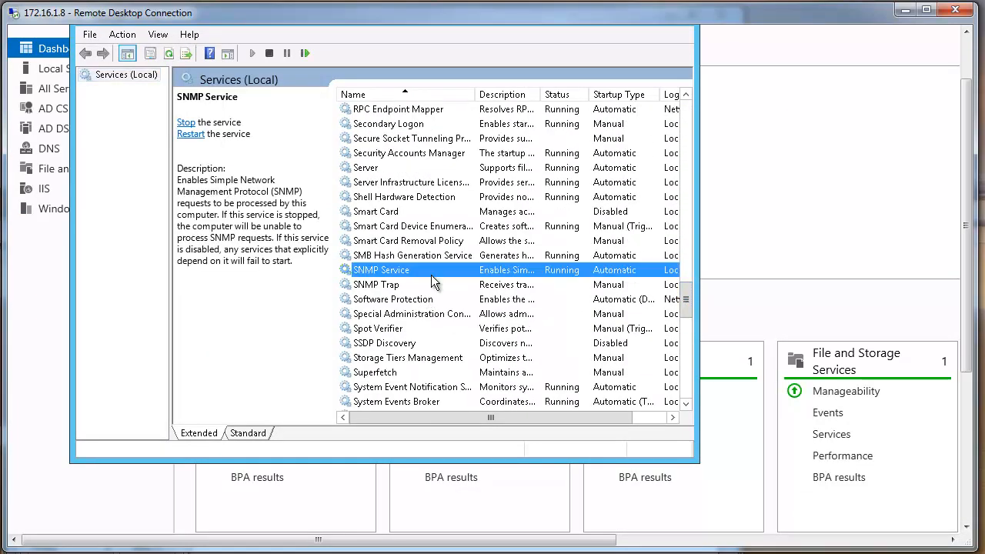
right_click(380, 272)
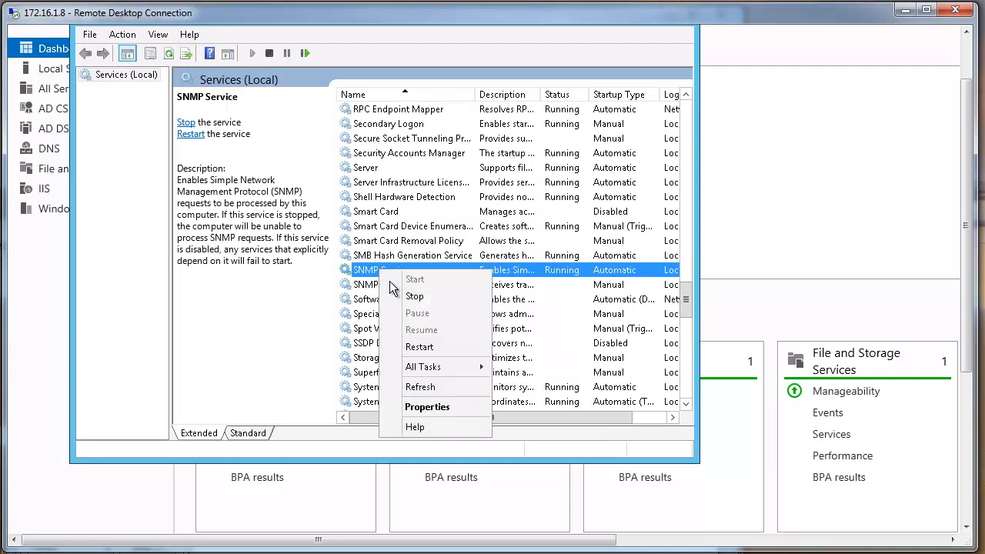
left_click(421, 405)
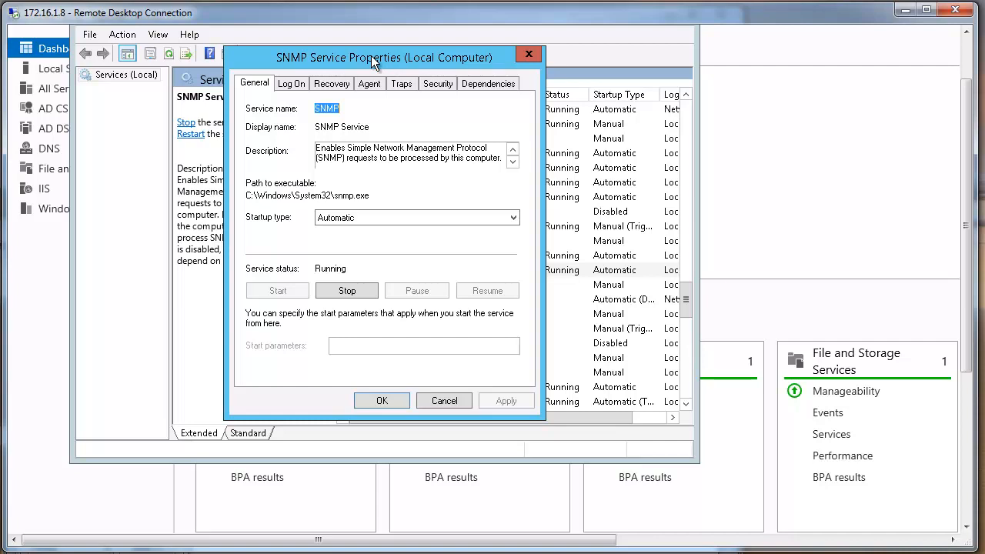
left_click_drag(371, 56, 630, 97)
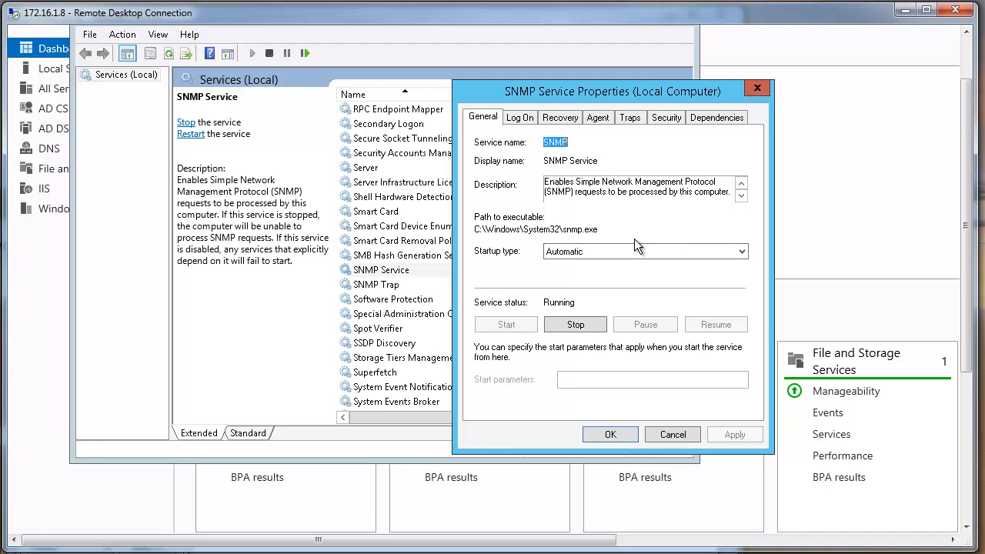
left_click(672, 434)
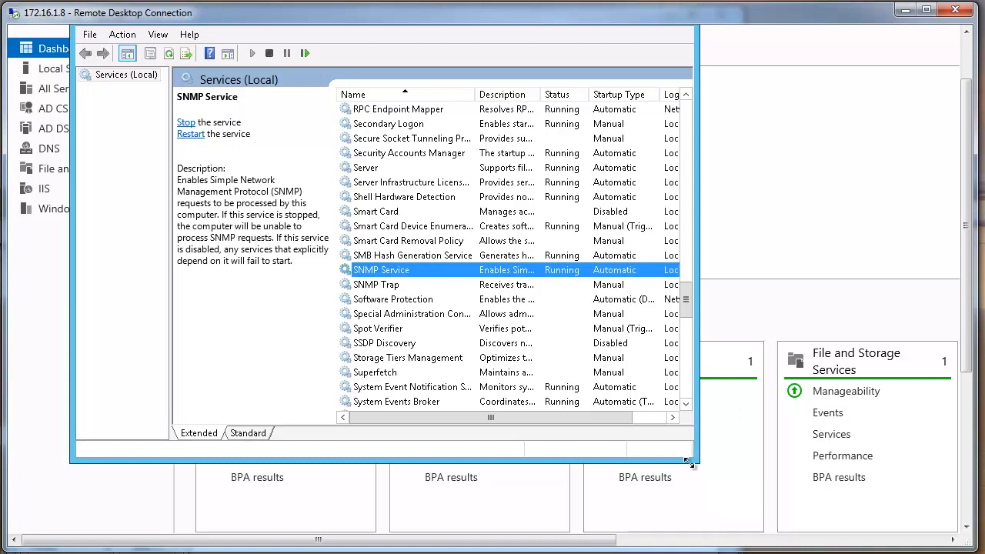
left_click_drag(967, 132, 967, 81)
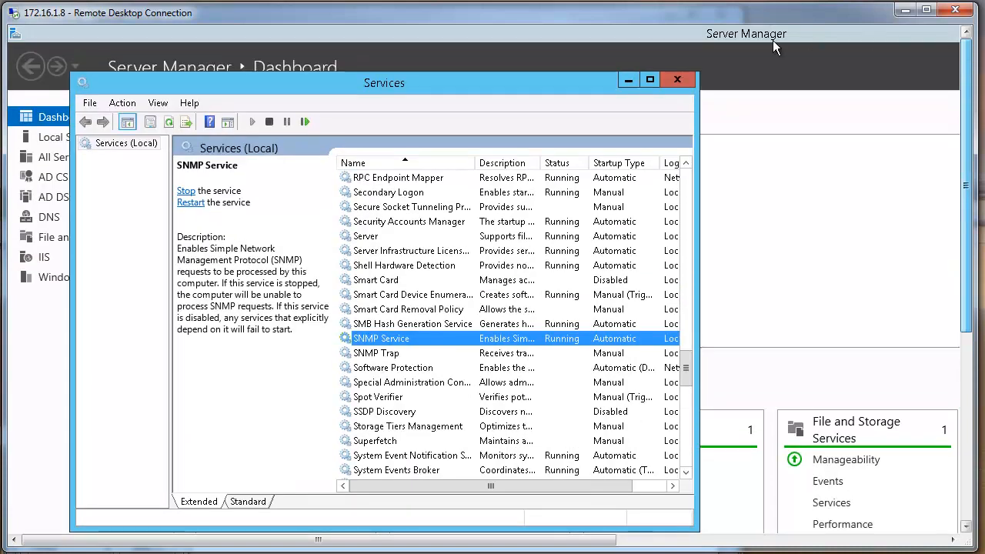
Close the Services console
left_click(678, 80)
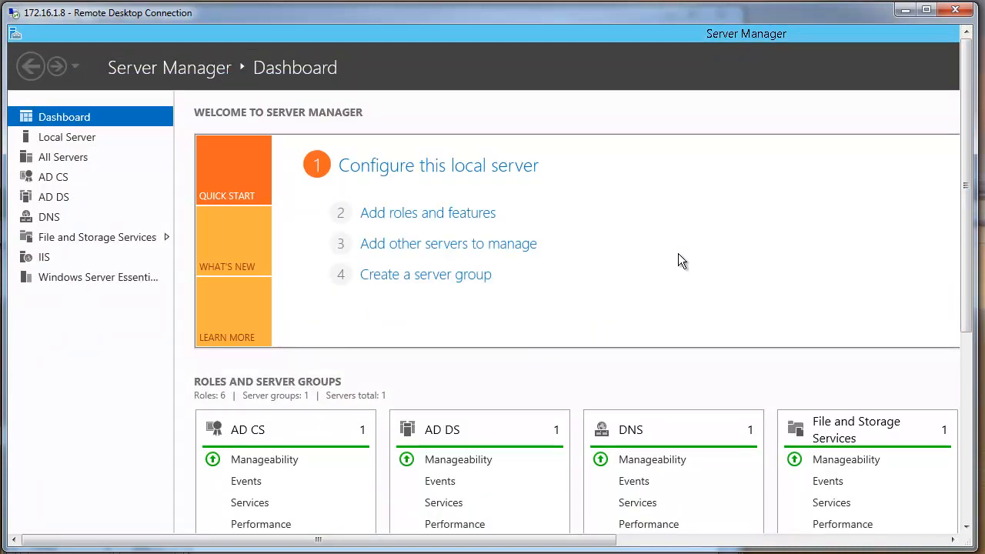